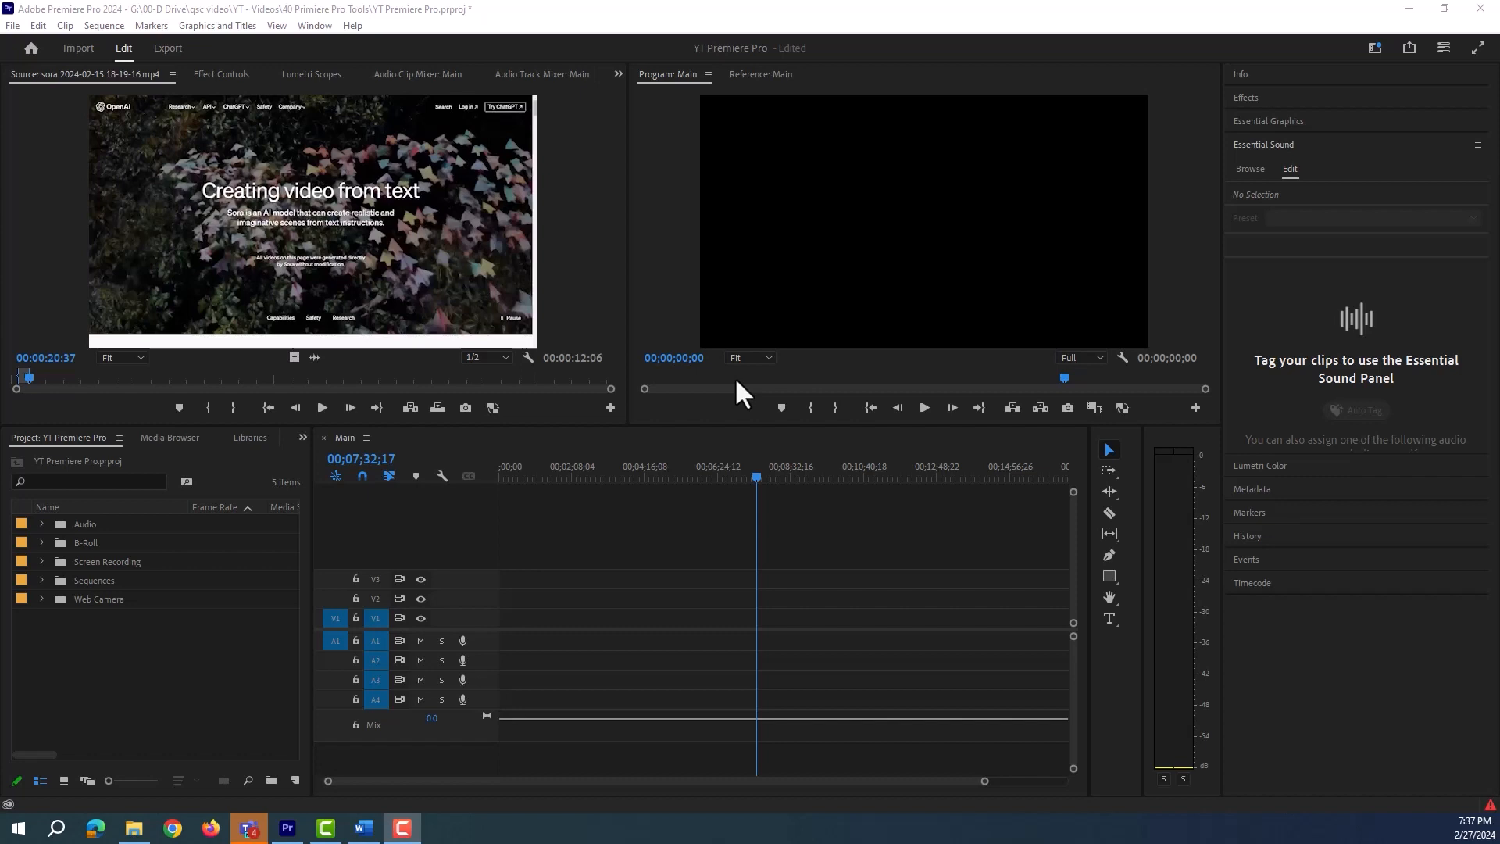
Create a new project named "new project" from the "Youtube Turorial.prproj" template.
click(60, 7)
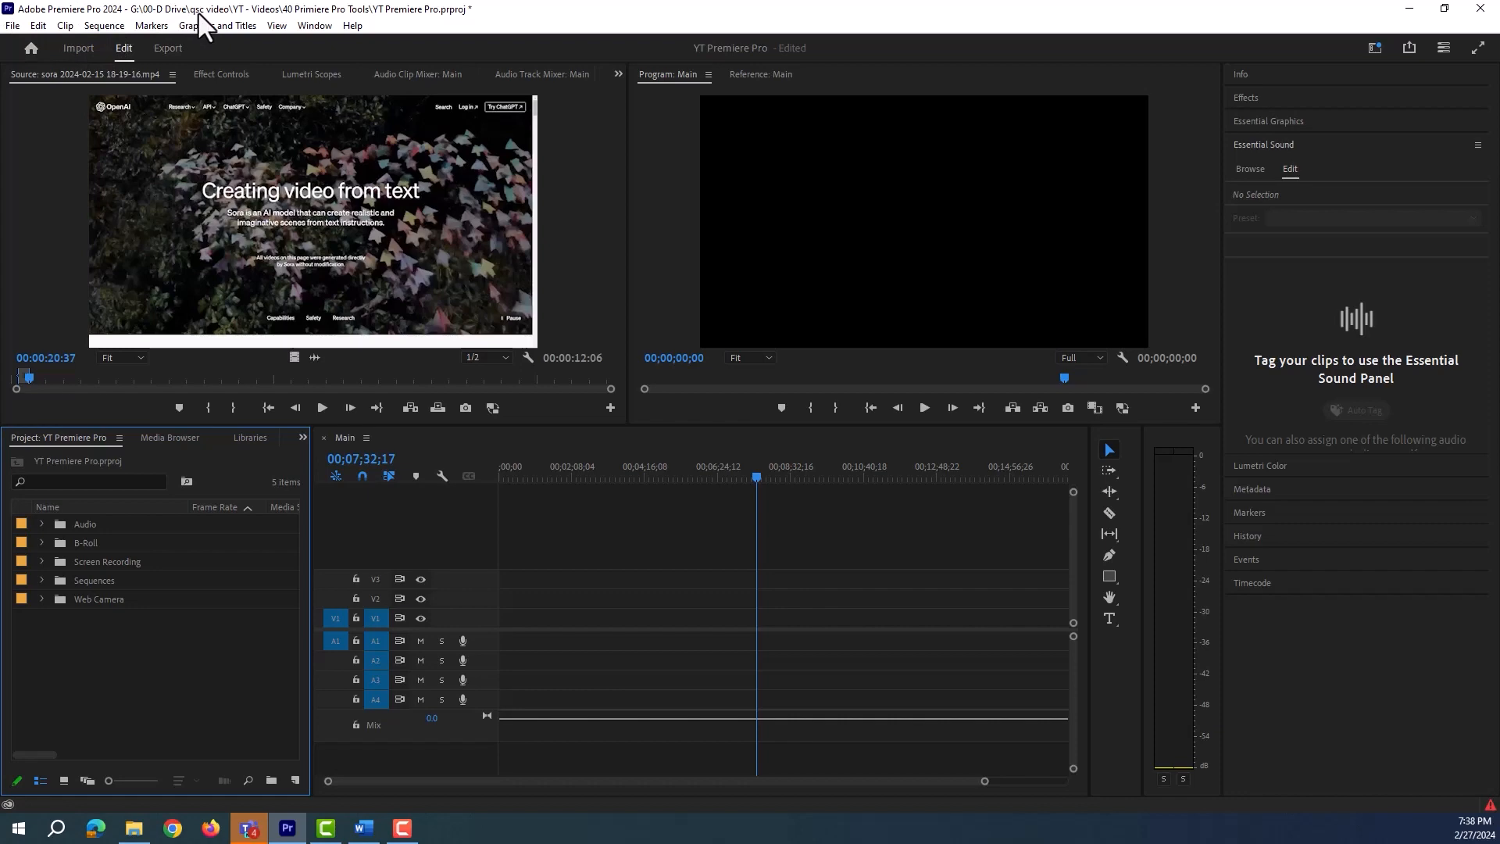
click(13, 26)
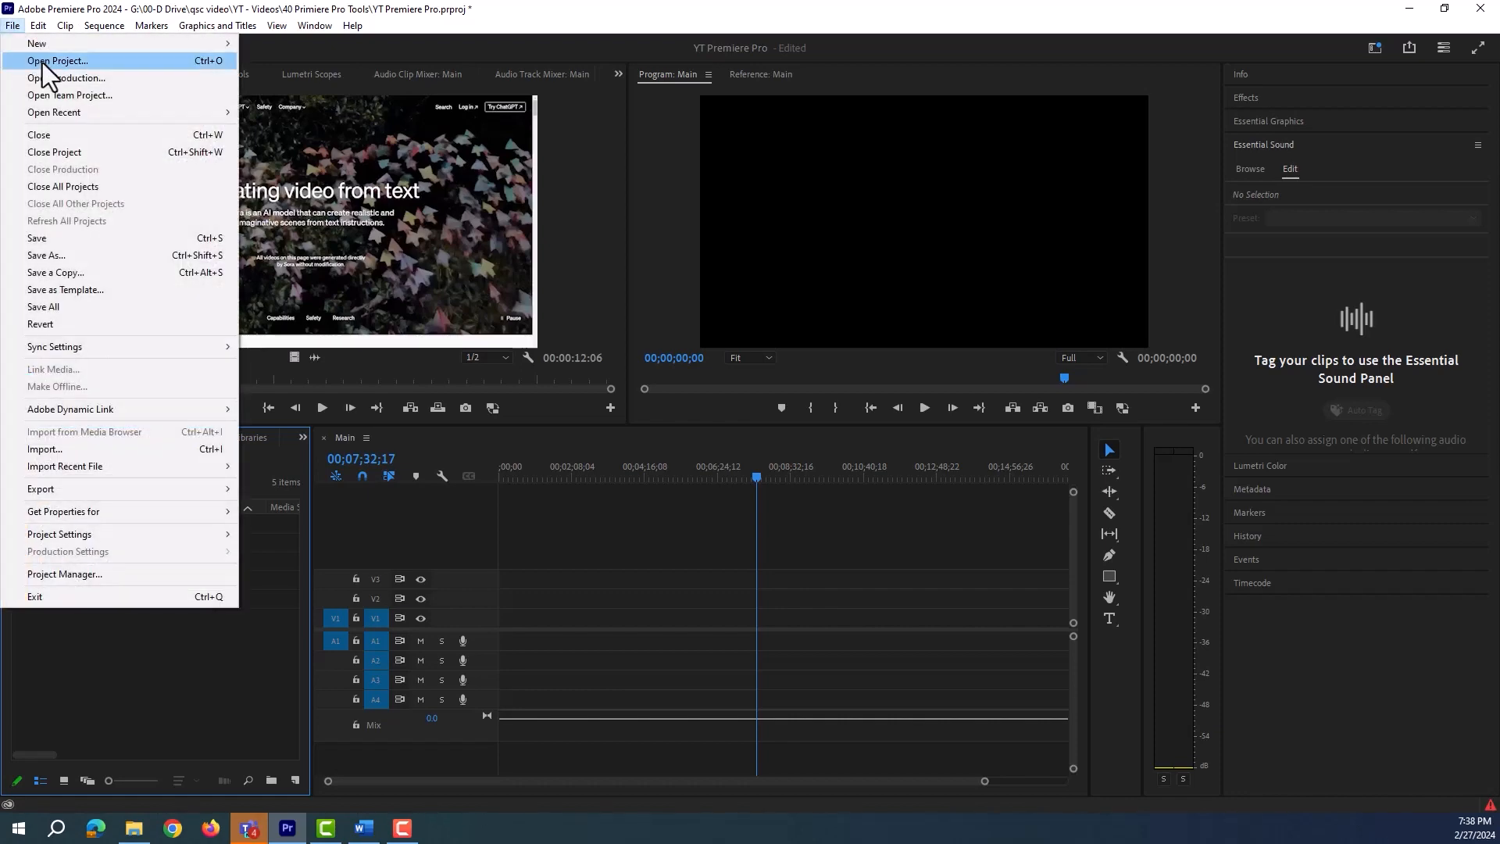
mouse_move(52, 44)
click(272, 44)
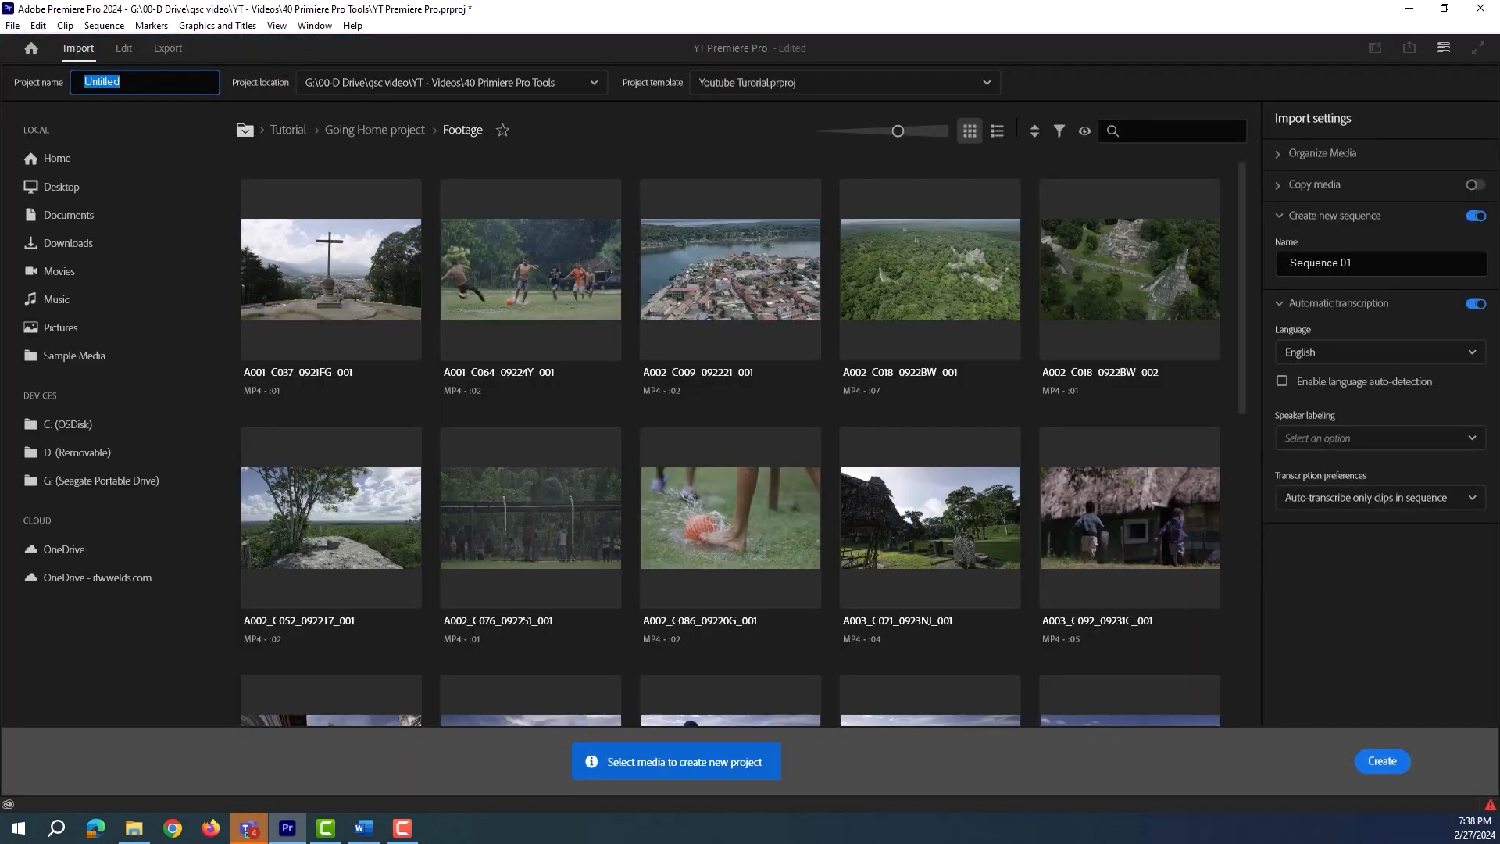
text(new project)
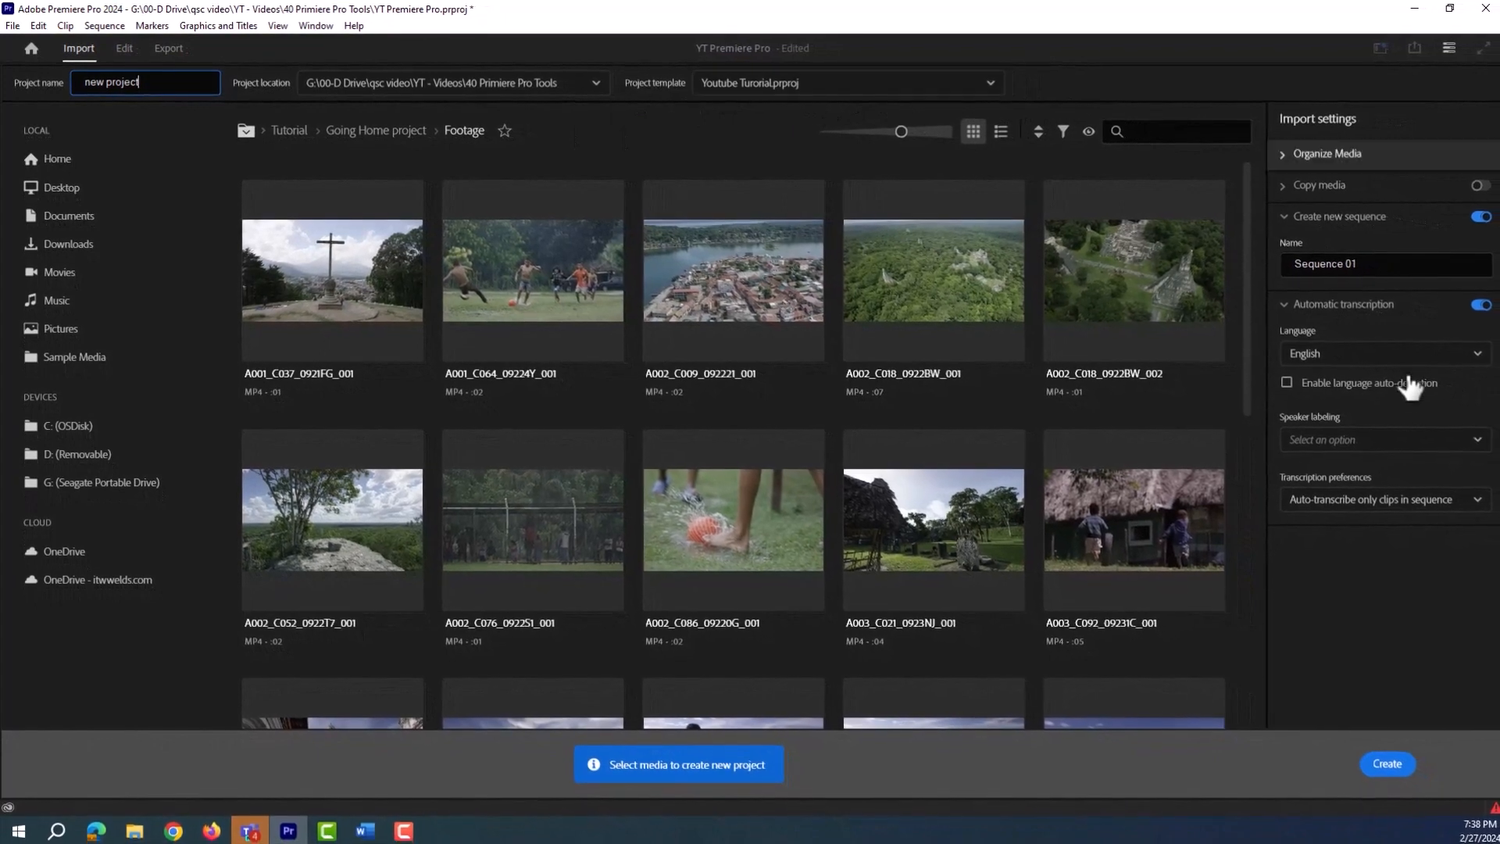
click(1383, 762)
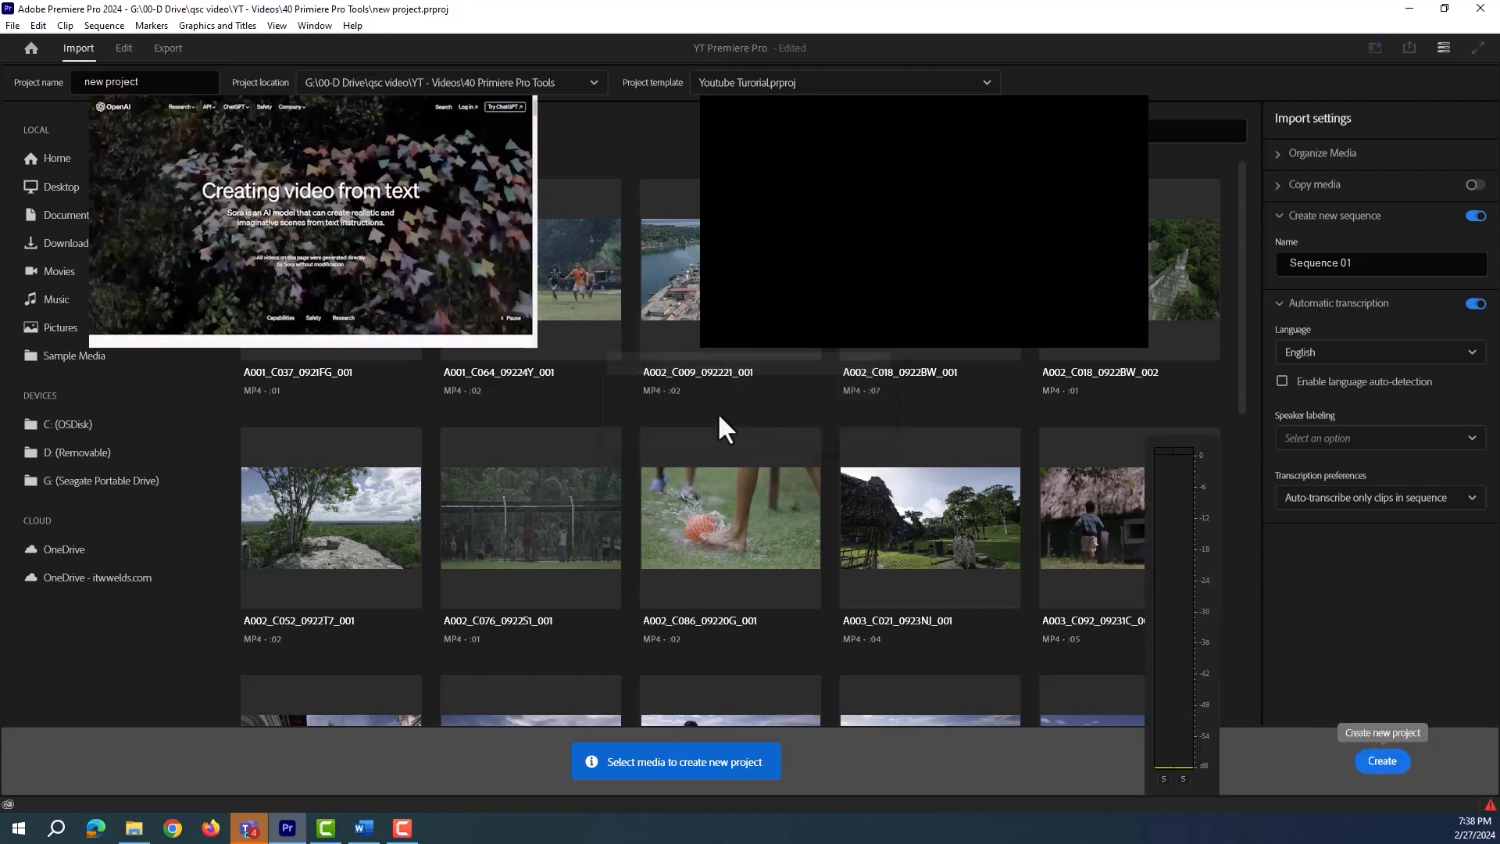
Examine the contents of the Audio, B-Roll and Screen Recording bins in the YT Premiere Pro project.
click(166, 438)
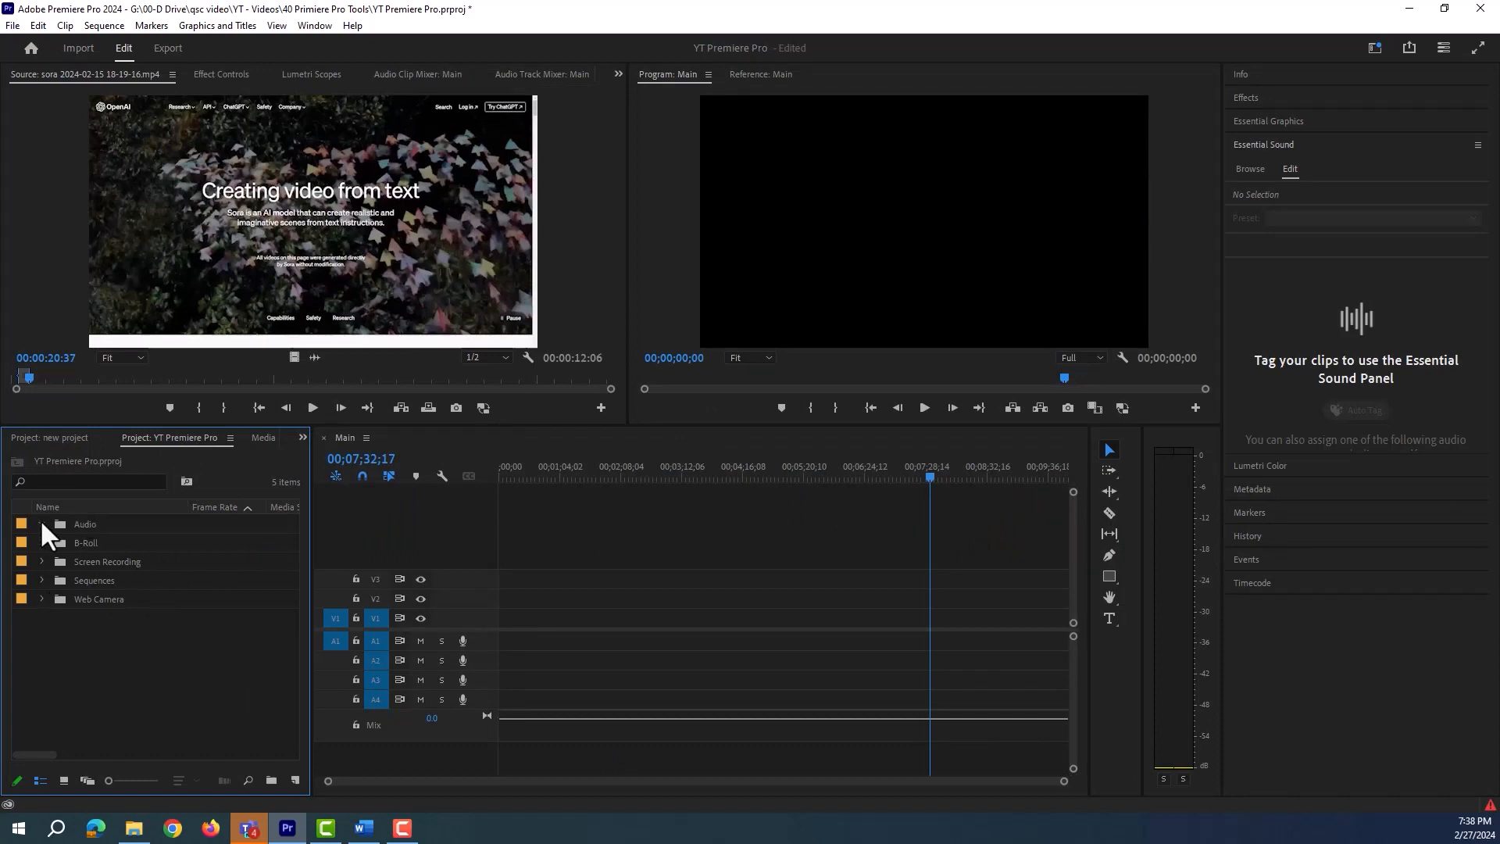
click(41, 561)
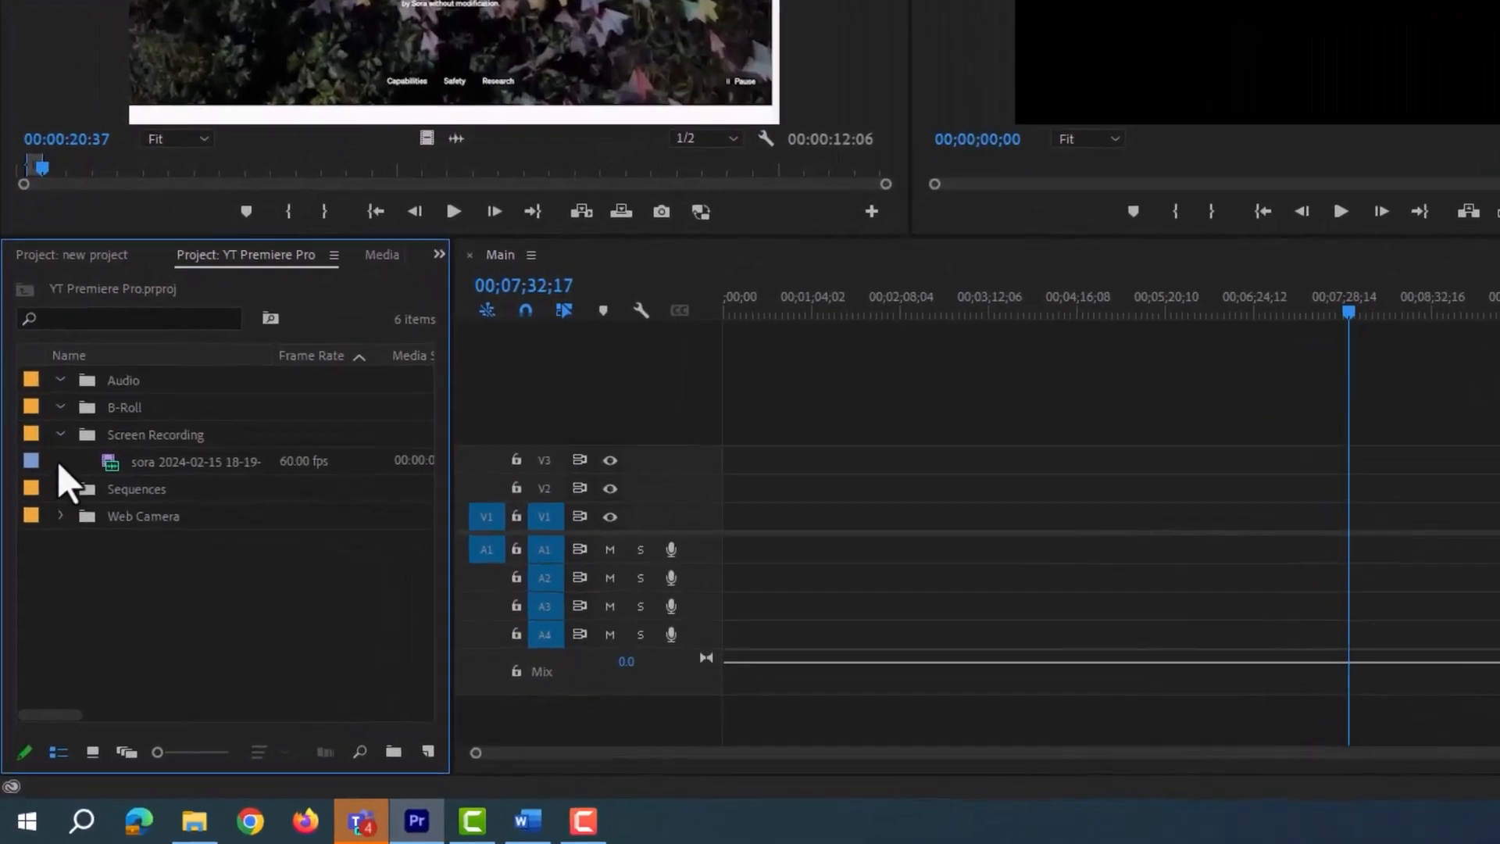
click(64, 413)
Expand the Audio, B-Roll, Screen Recording and Sequences bins of the new project to inspect what the template provides.
click(74, 225)
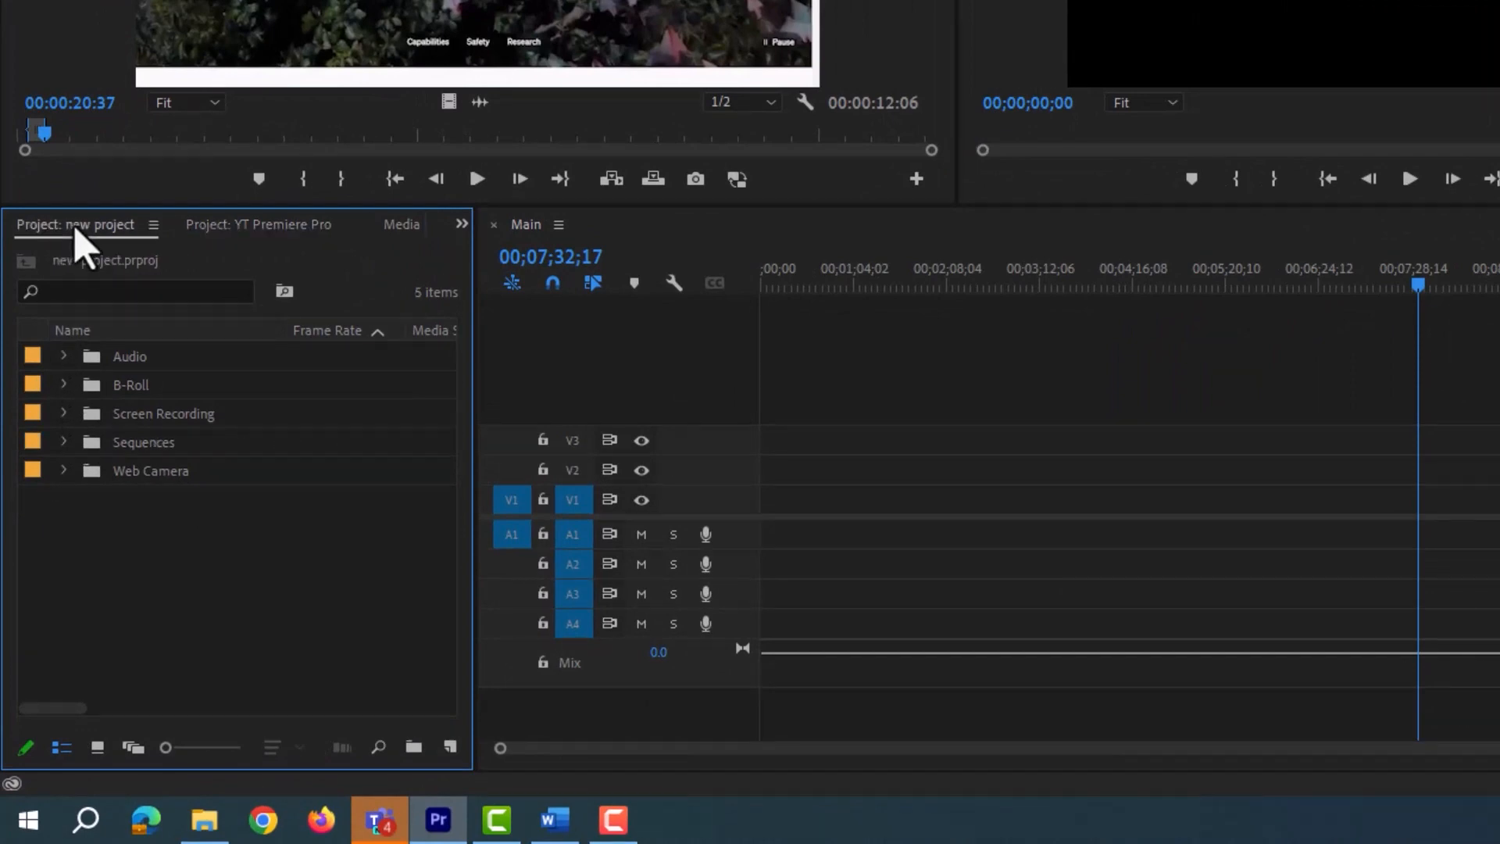
click(66, 356)
click(63, 384)
click(64, 413)
click(64, 442)
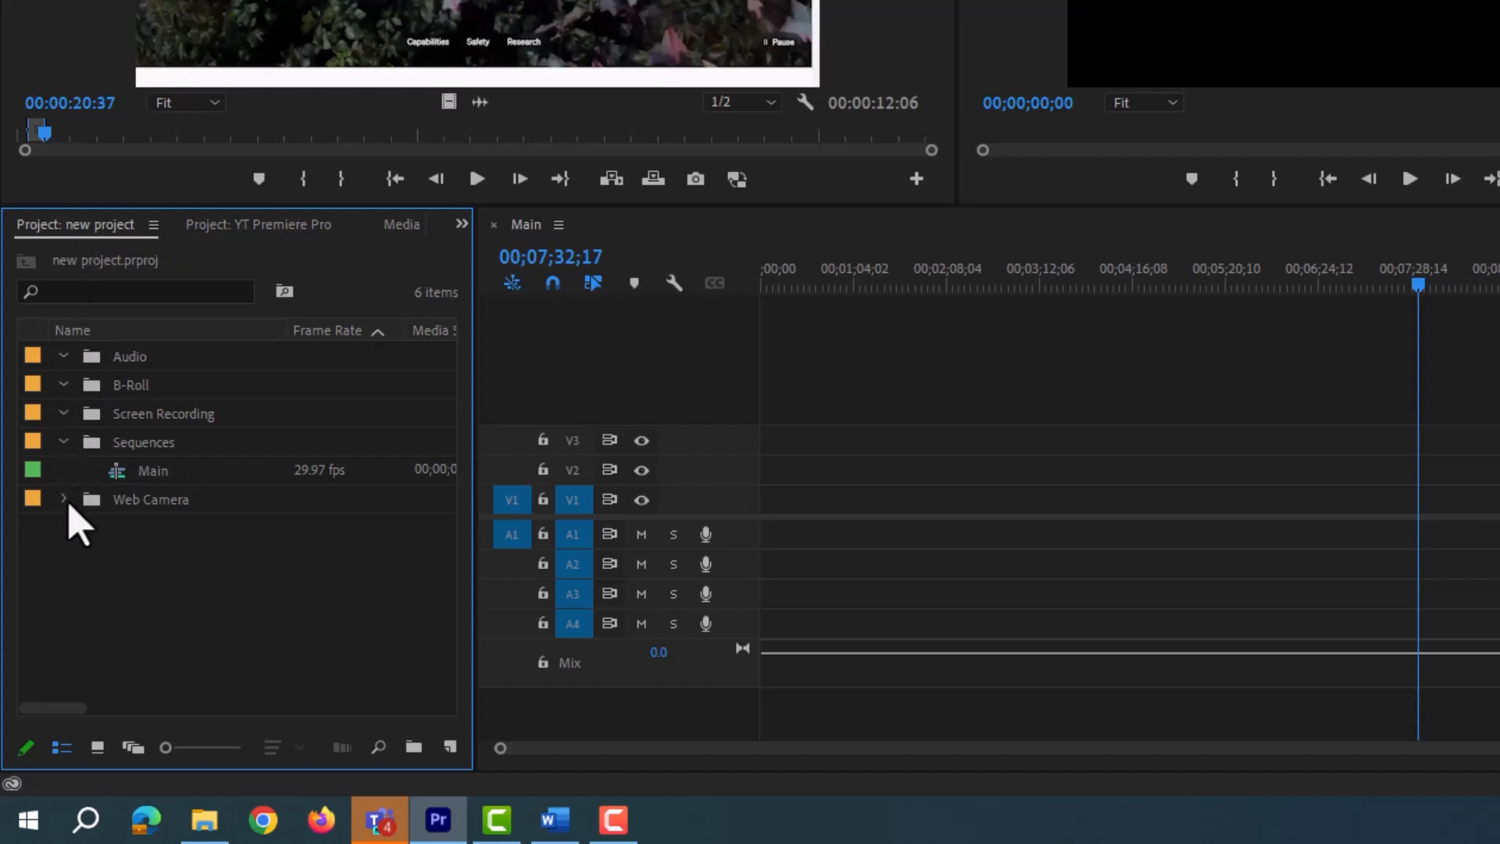
click(119, 473)
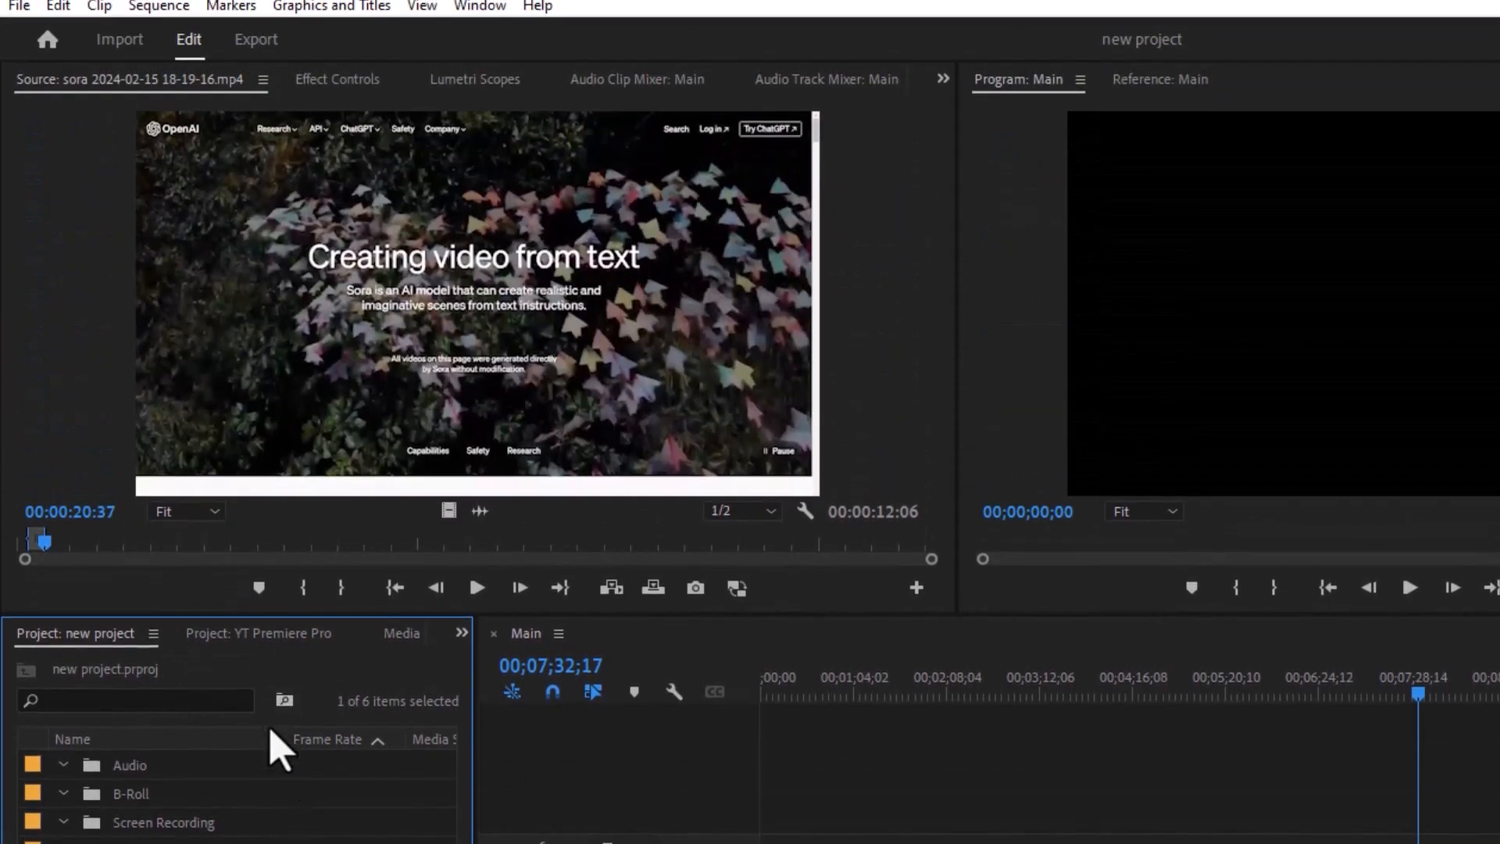
Close the new project and expand the Screen Recording and Sequences bins of the YT Premiere Pro project.
click(8, 8)
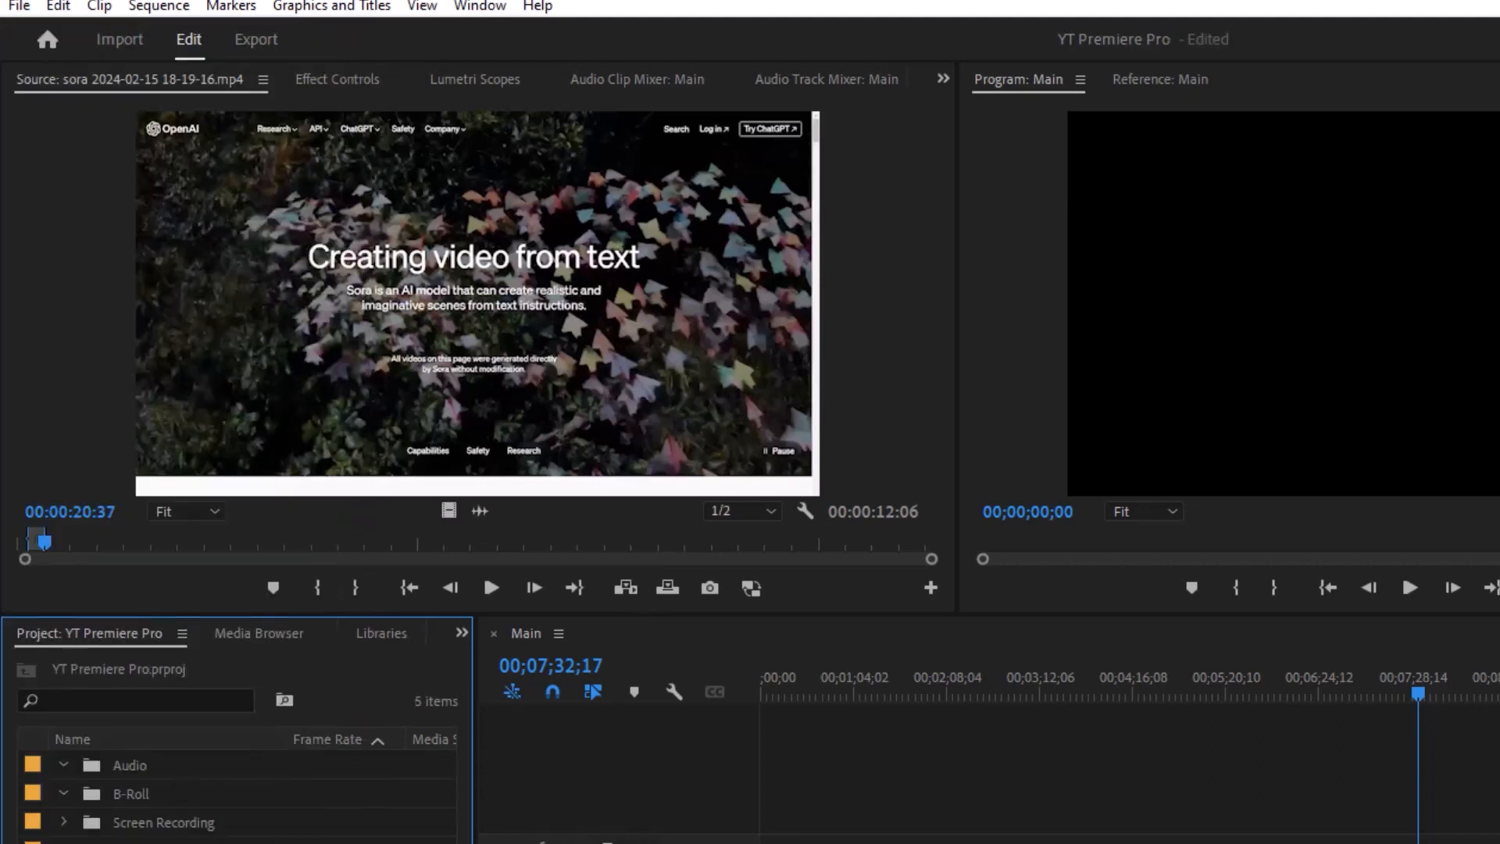
click(156, 843)
click(69, 829)
click(65, 822)
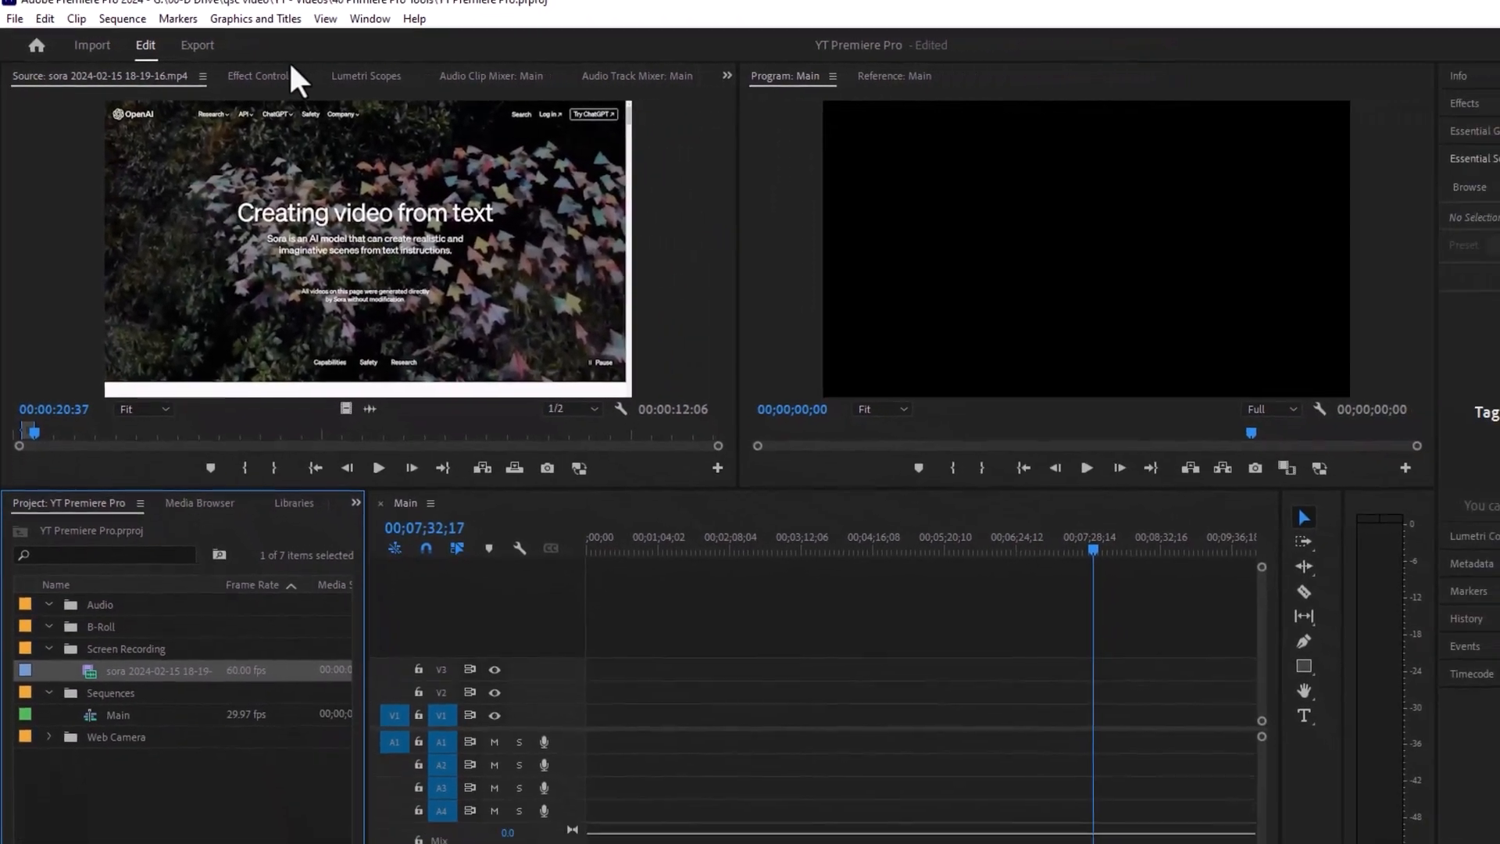
click(647, 72)
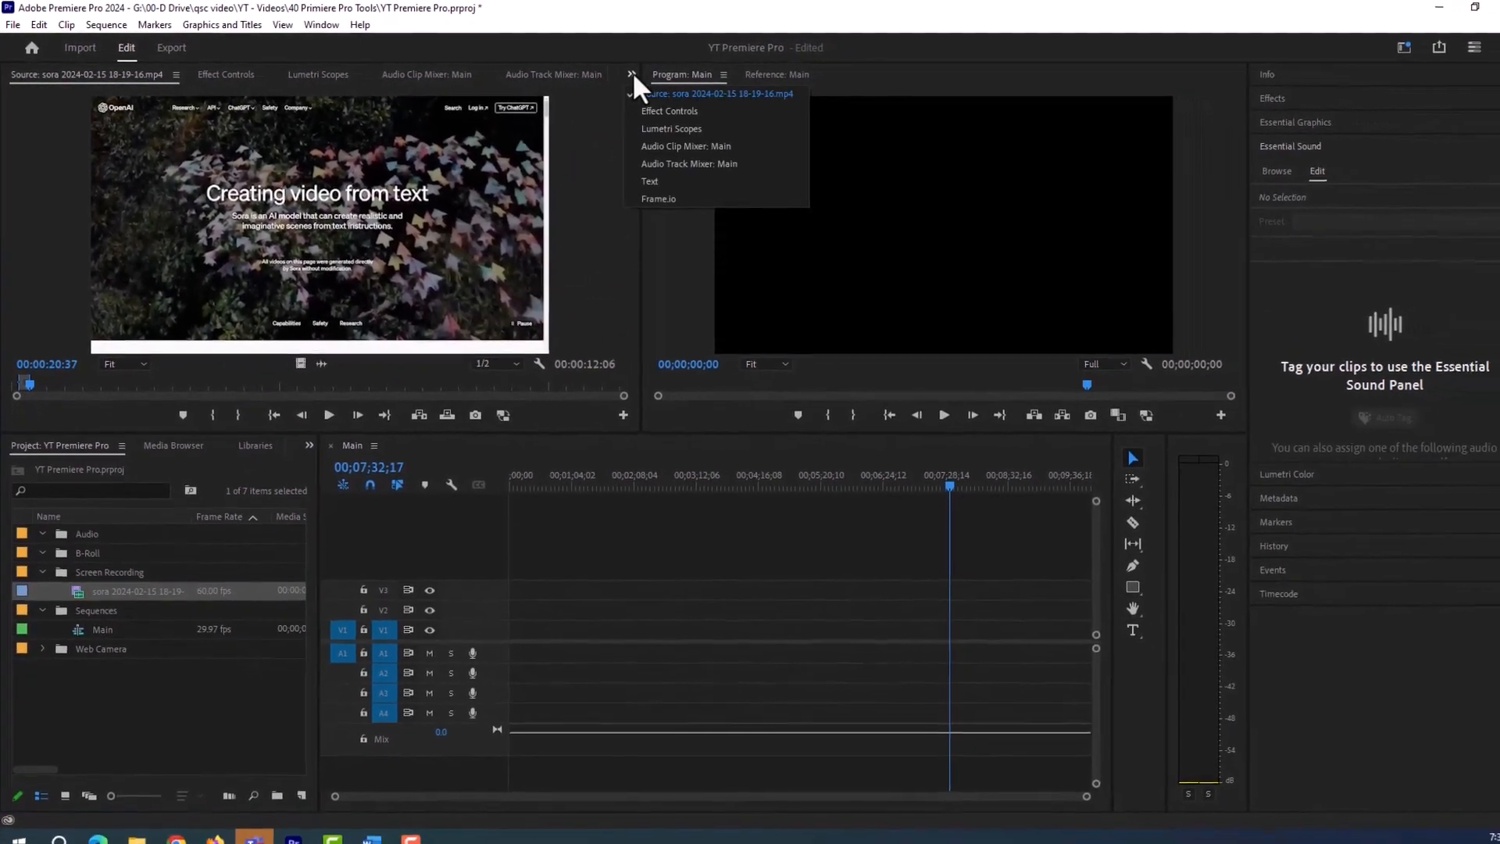
click(645, 181)
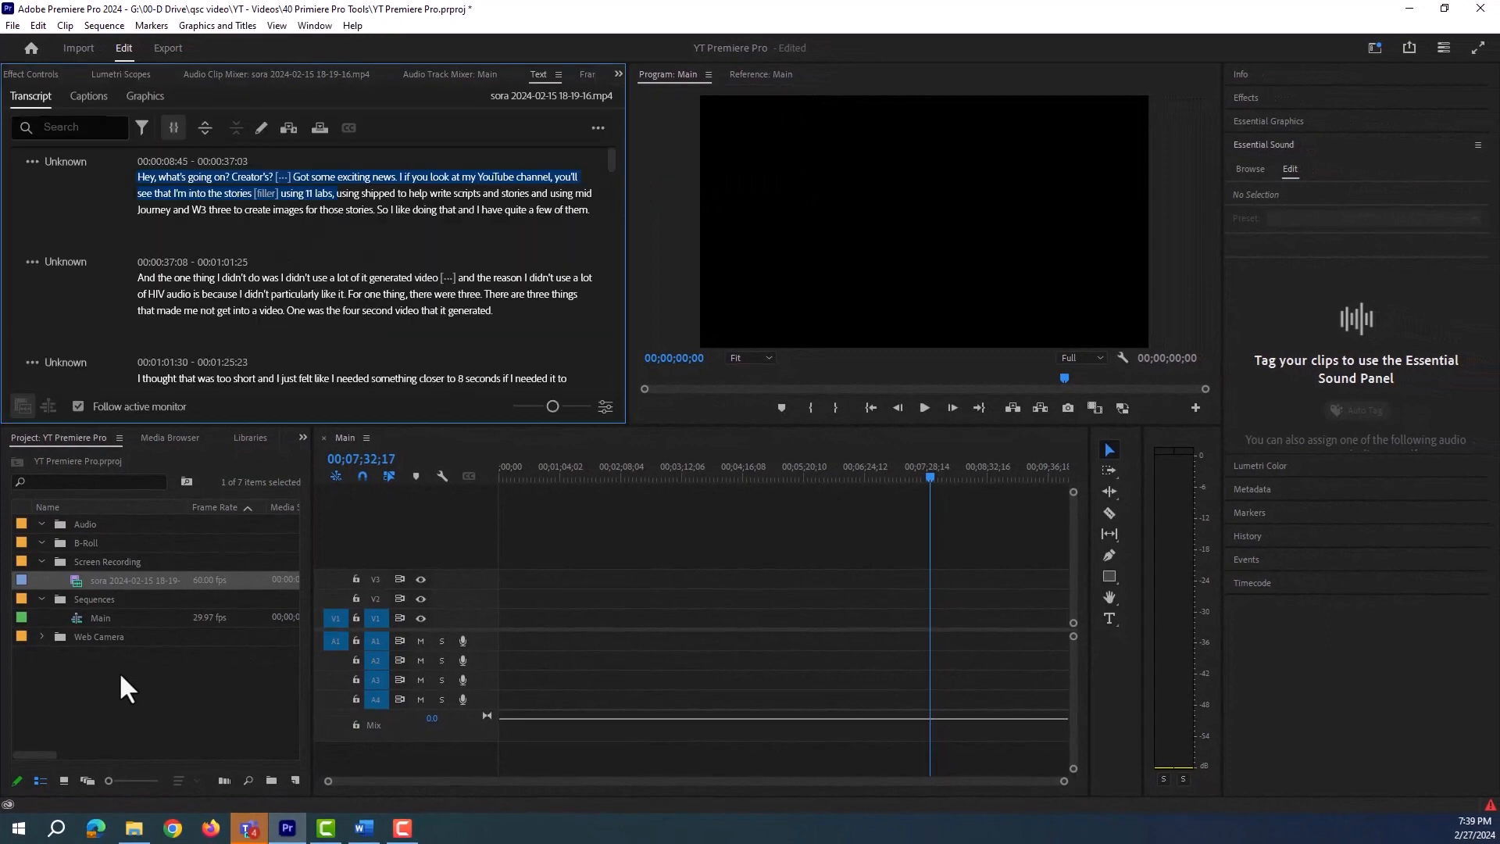
drag(72, 577, 497, 629)
click(42, 561)
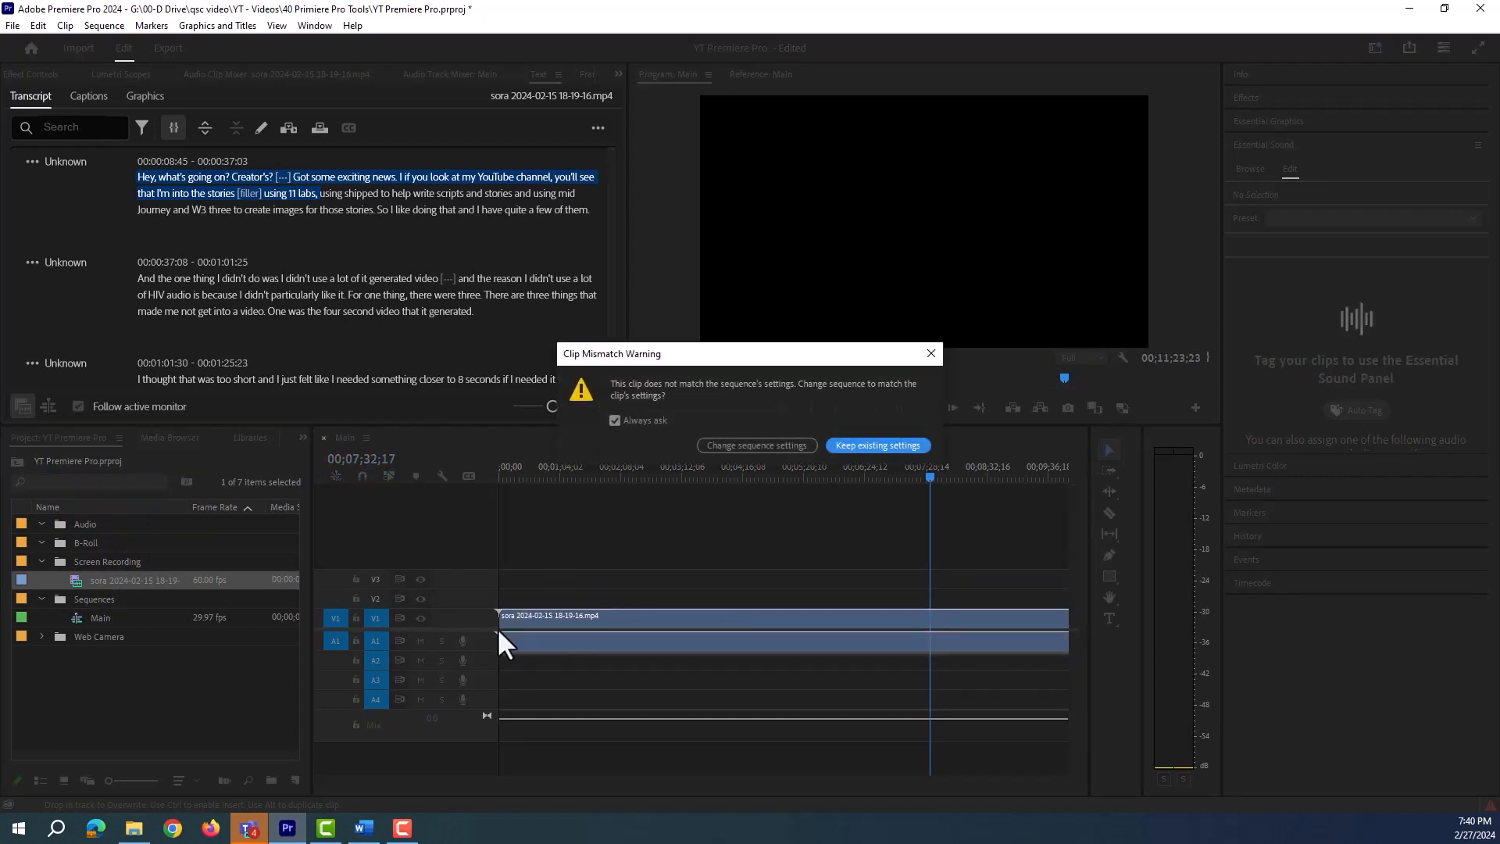
click(857, 447)
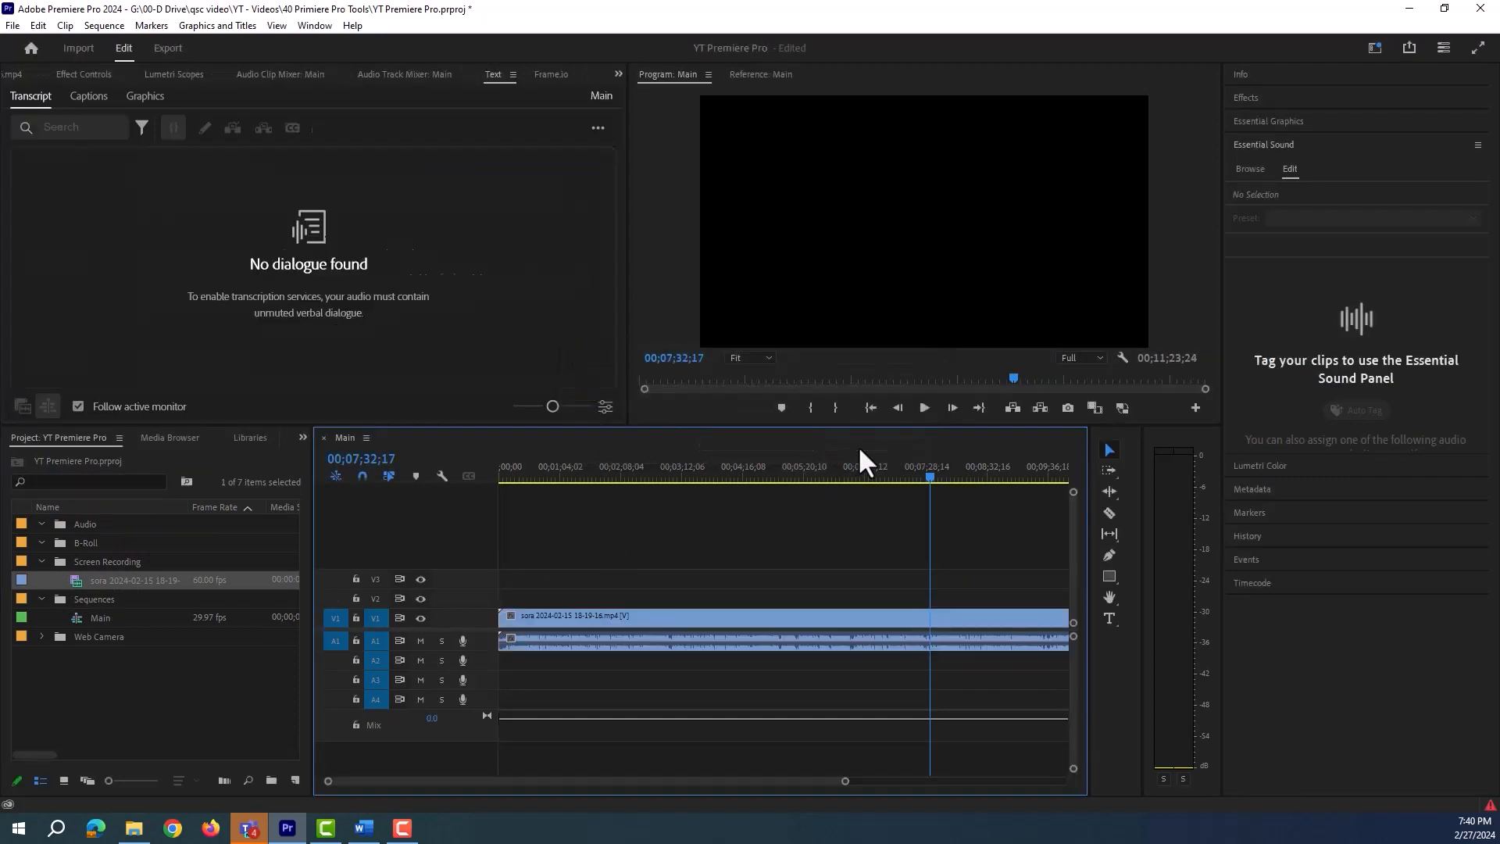
click(316, 326)
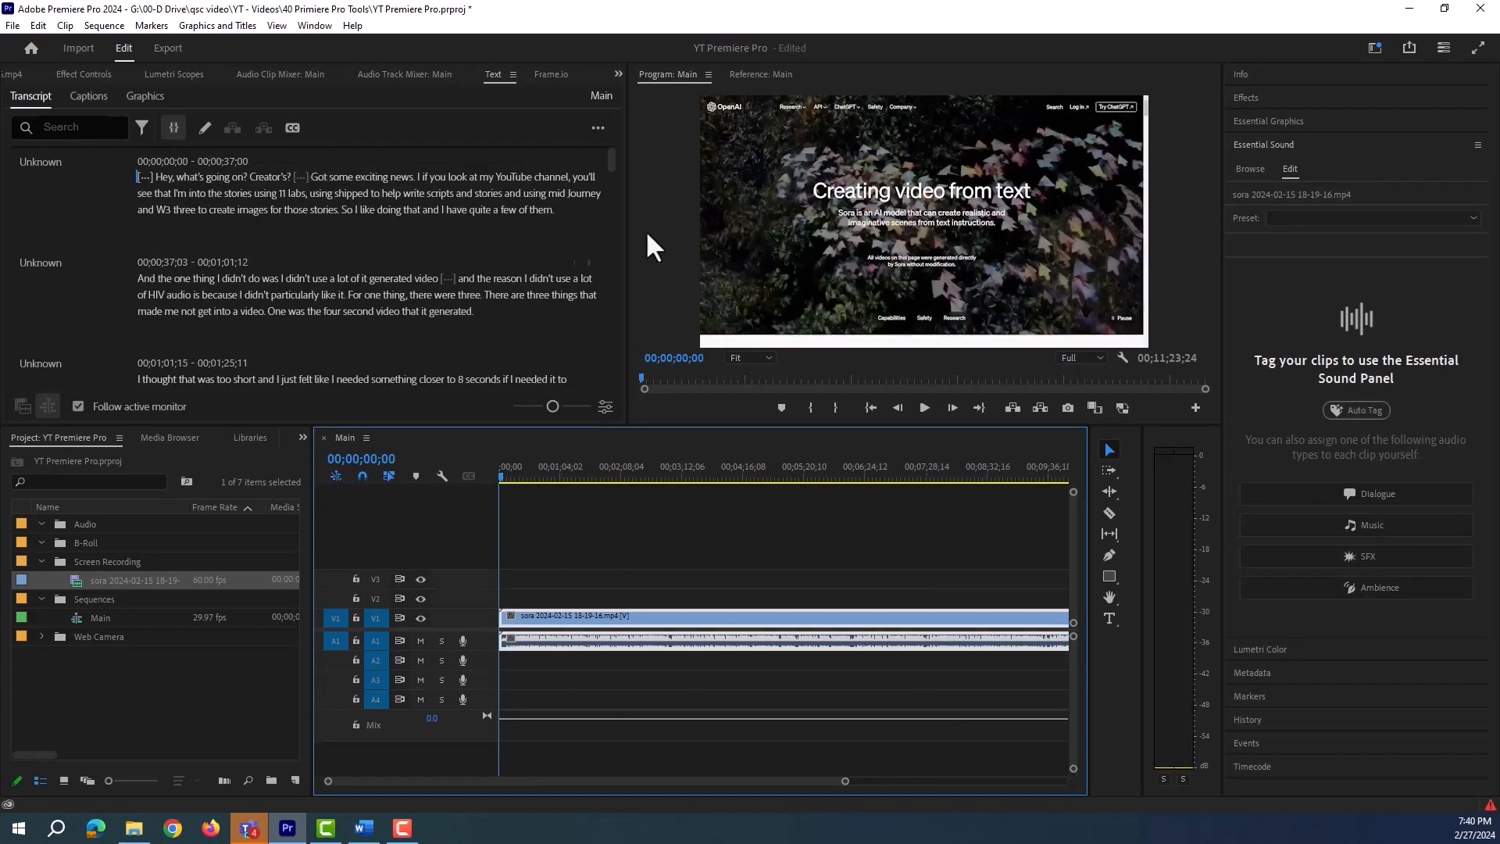
Check the automatic transcription preferences while audio track A1 is temporarily muted.
click(418, 641)
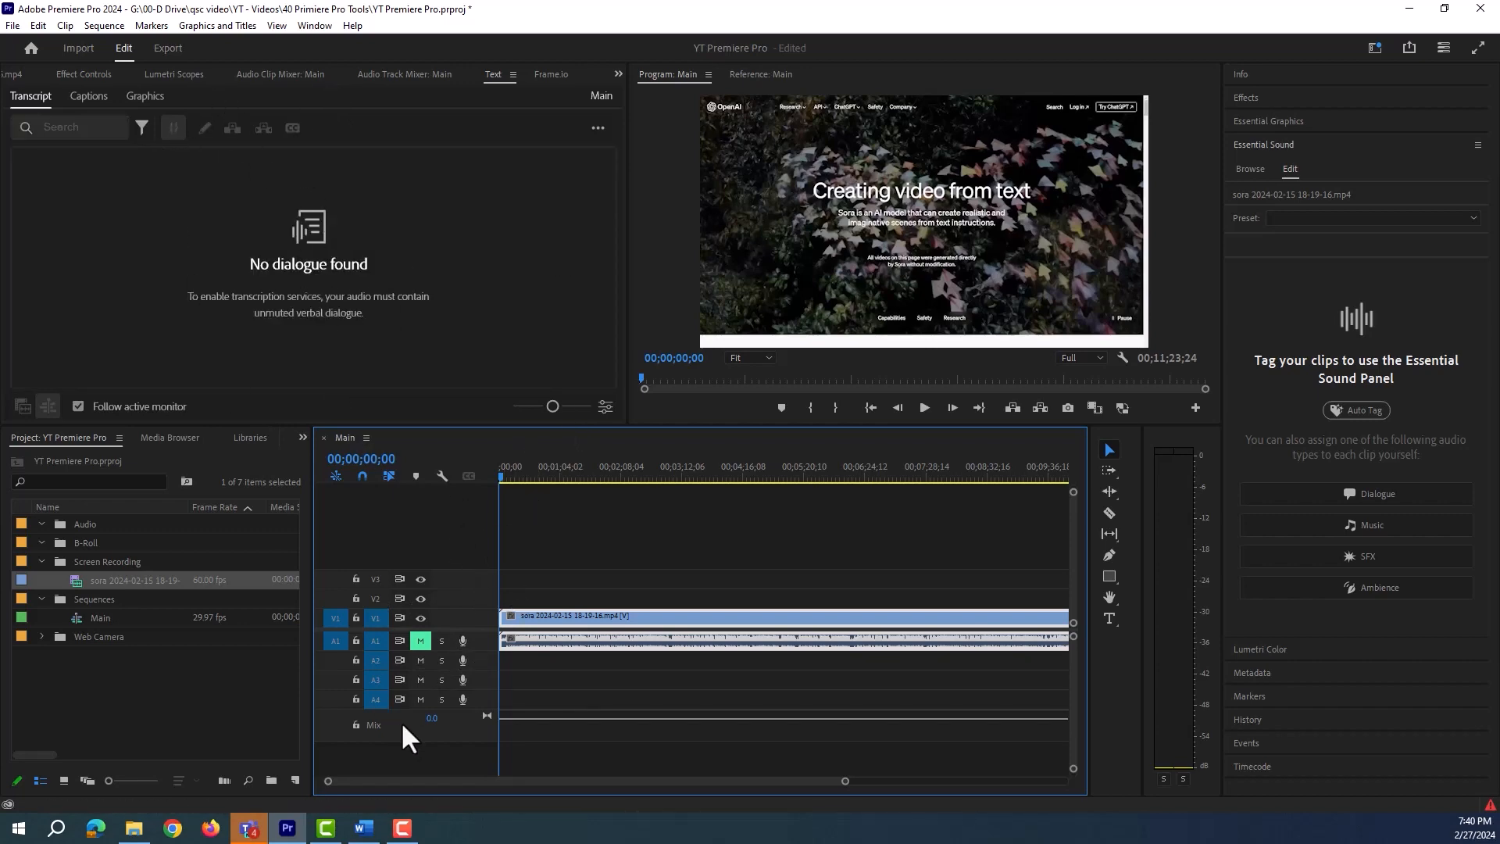
click(37, 26)
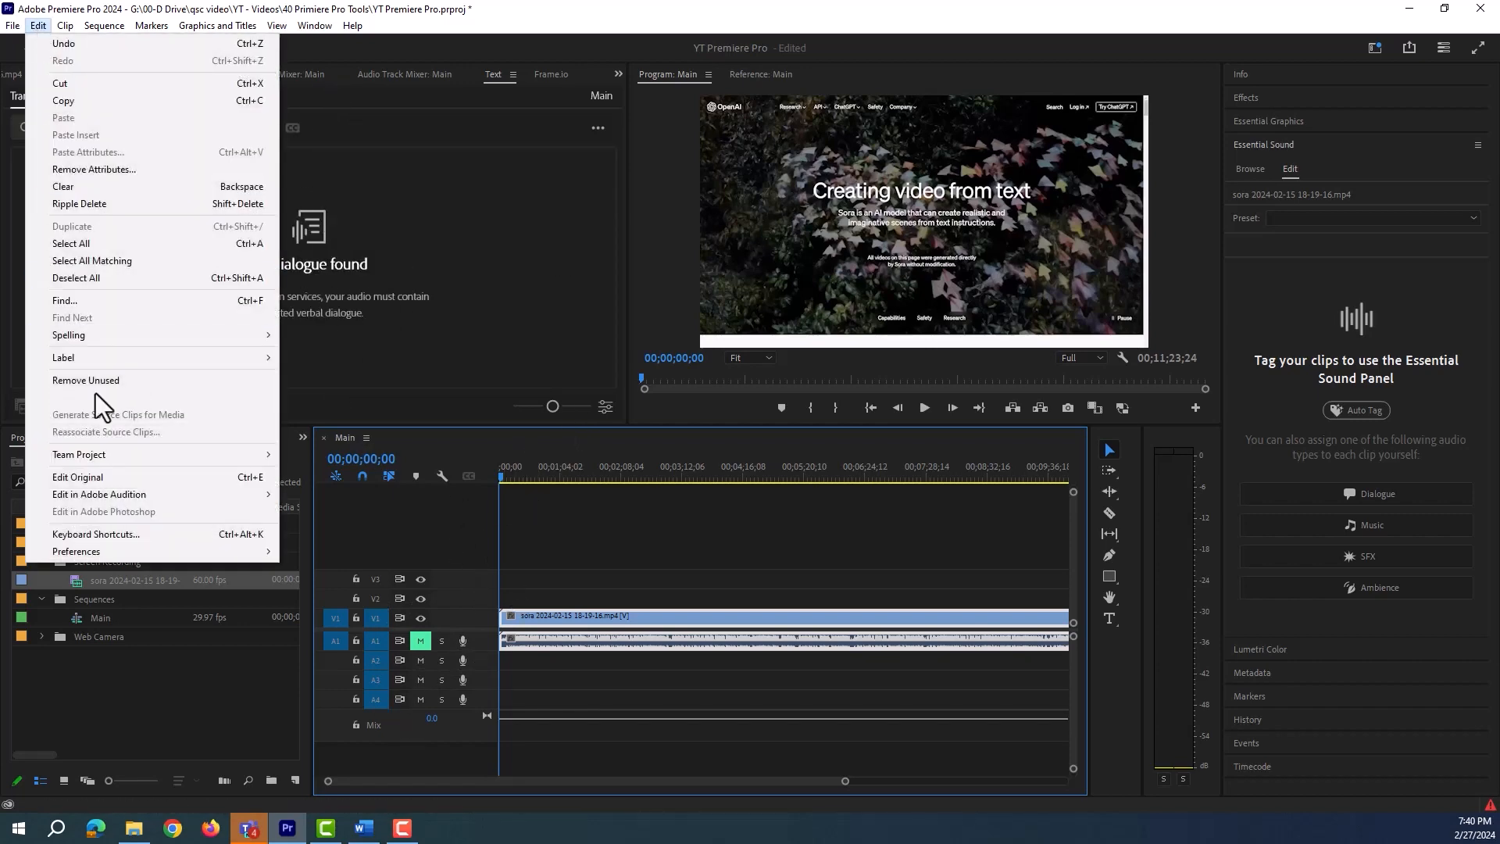
mouse_move(110, 550)
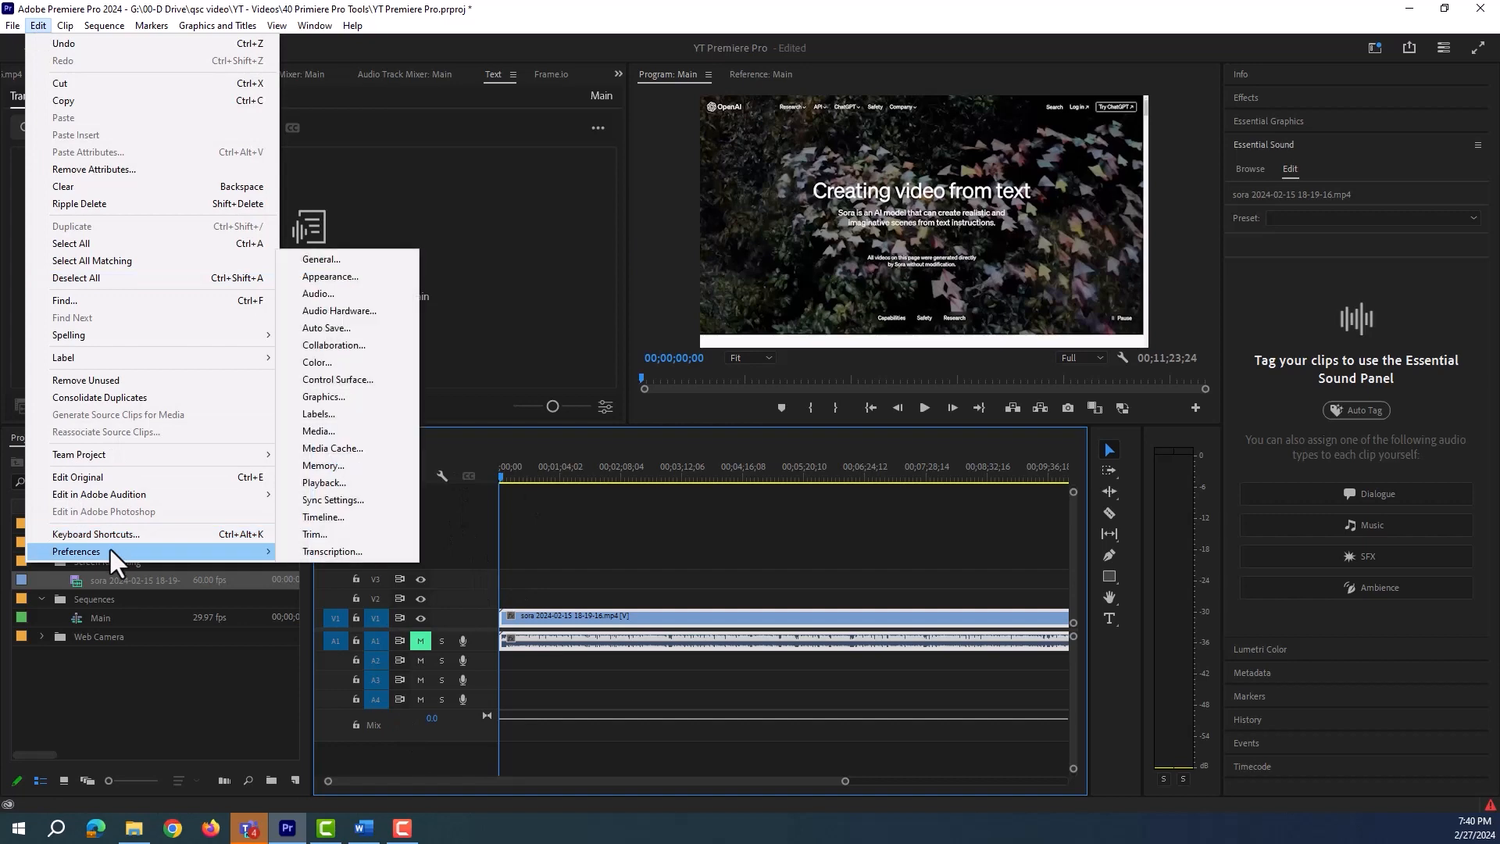
click(312, 551)
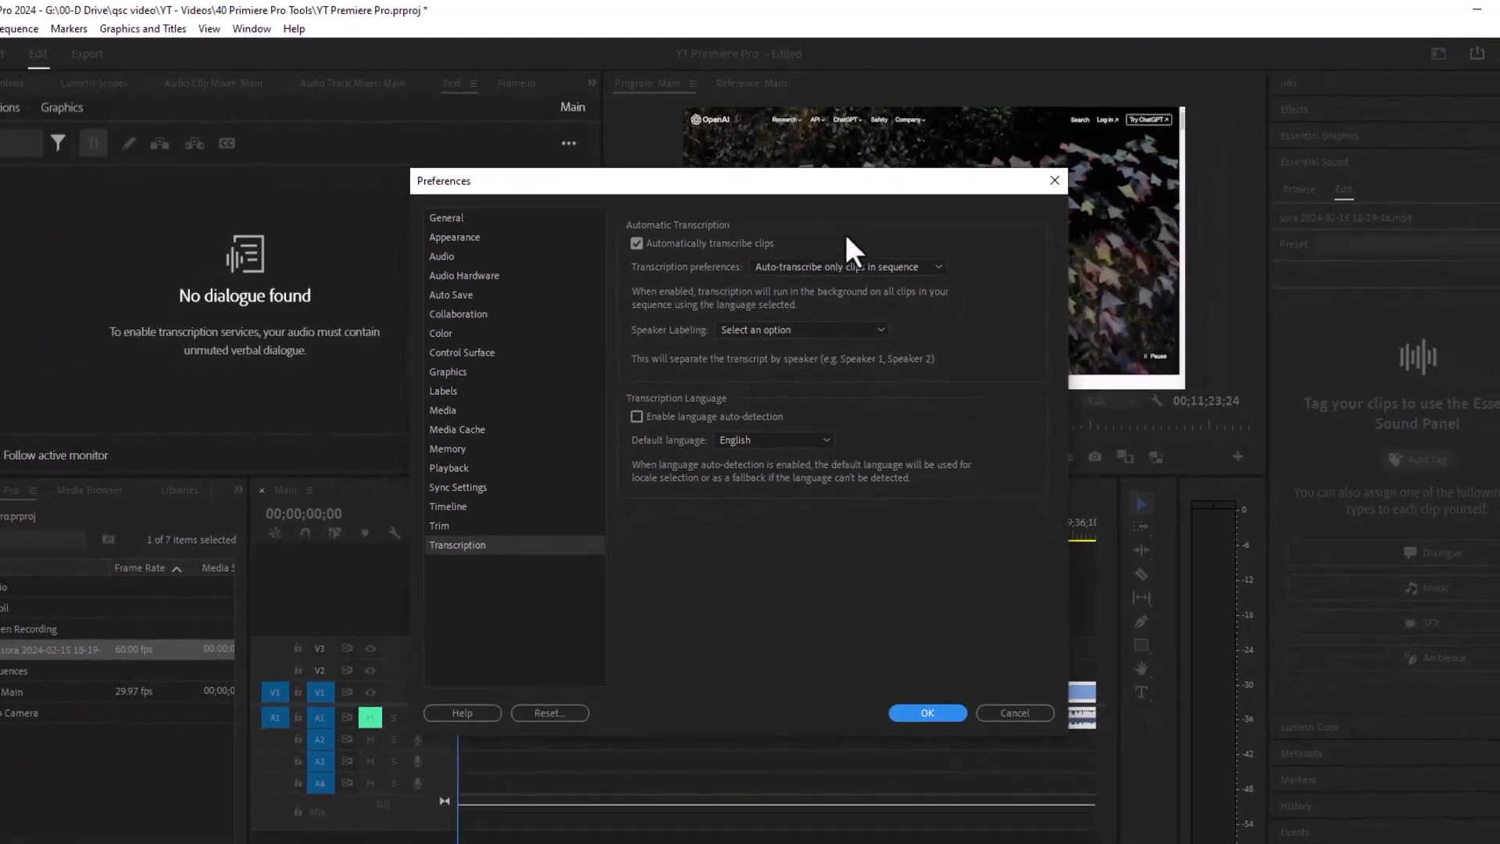
click(922, 667)
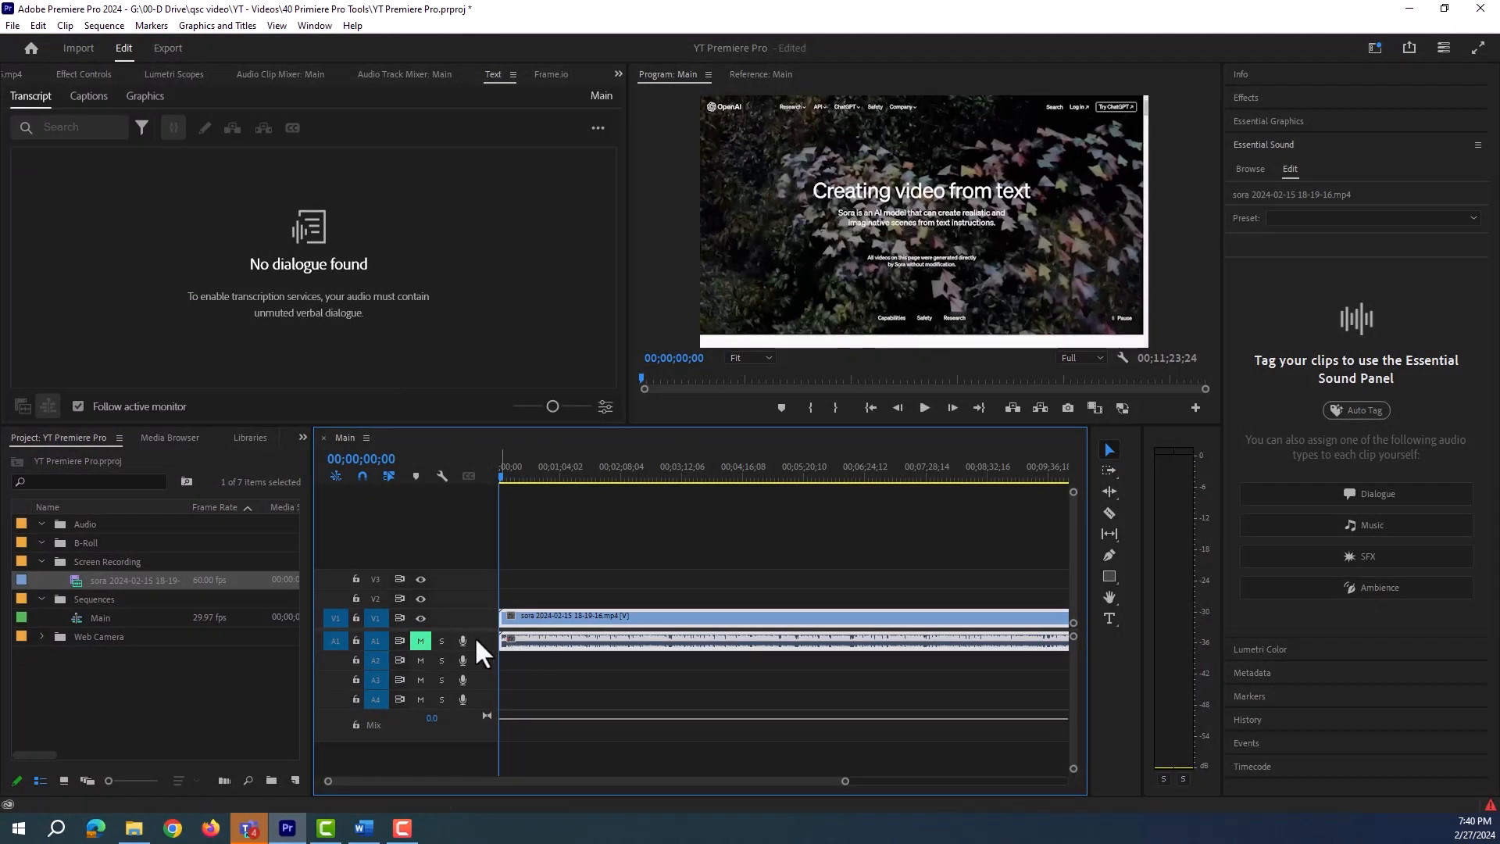
click(422, 640)
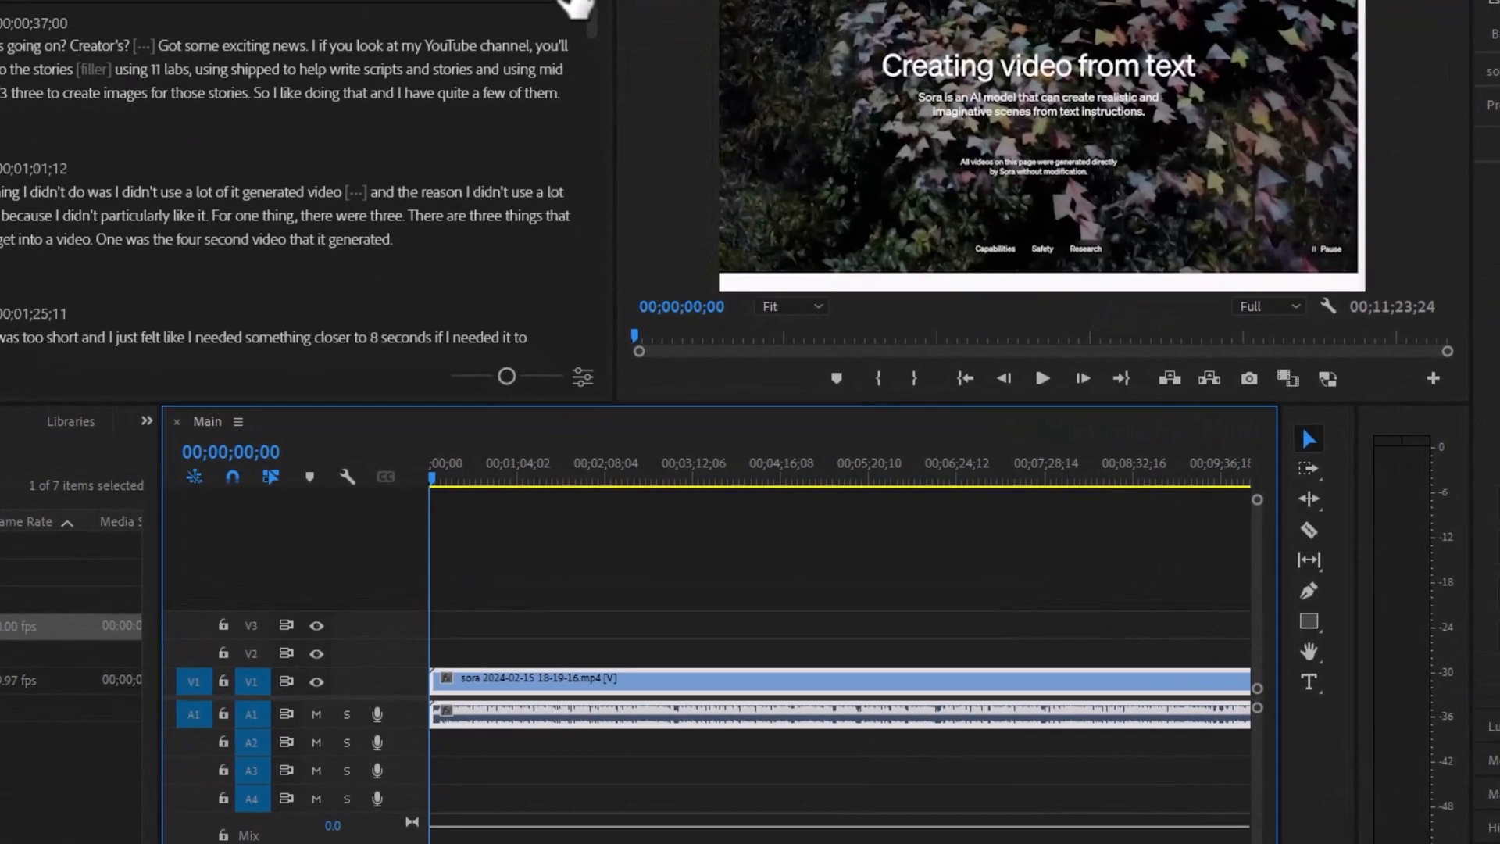
Set the transcript view's minimum pause length to 1.00 seconds and save the options.
click(597, 127)
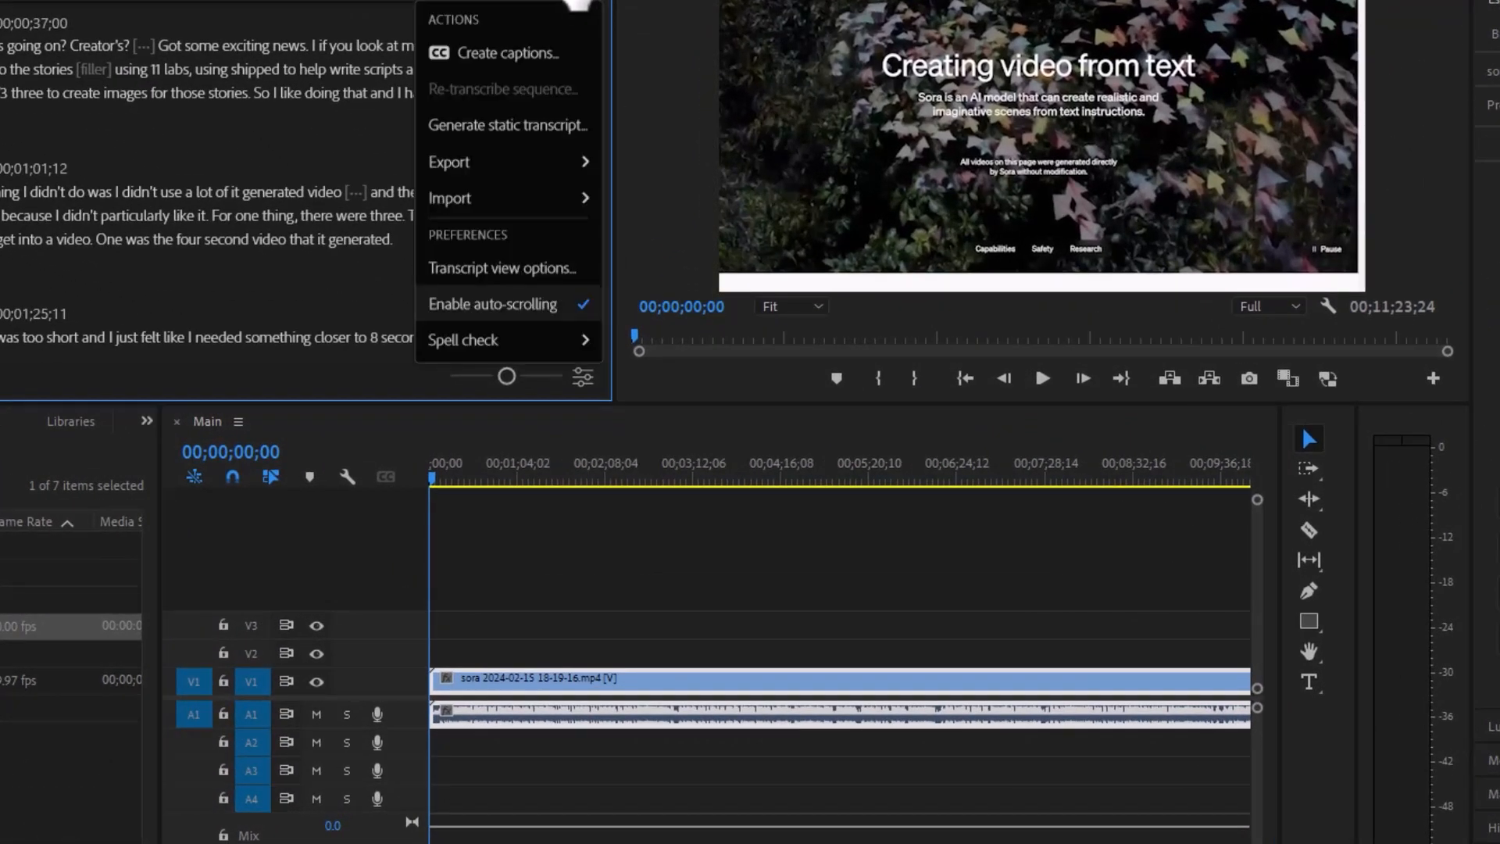
click(501, 270)
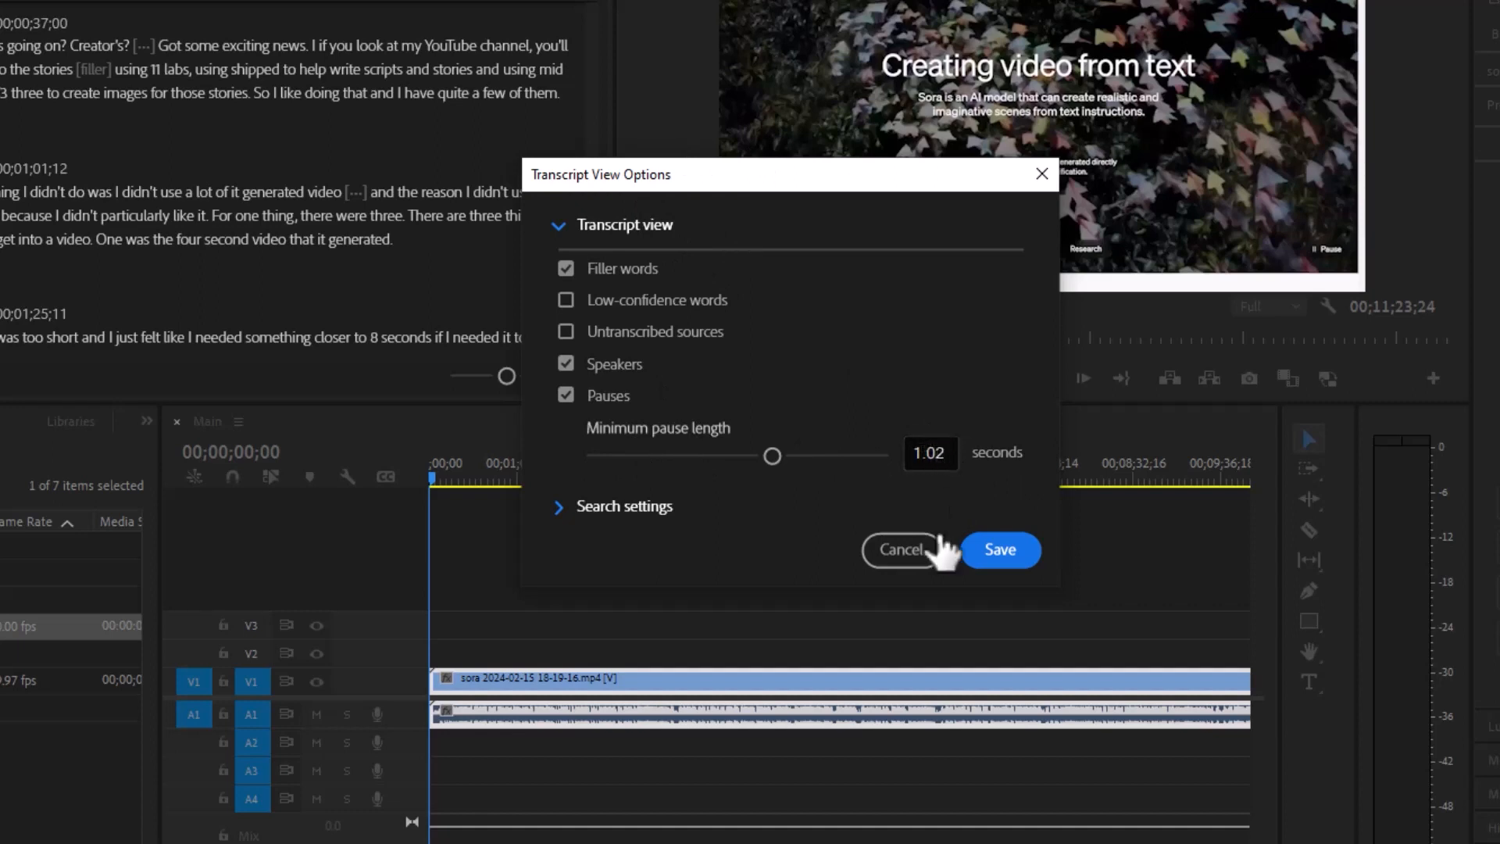
click(930, 454)
key(BackSpace)
text(0)
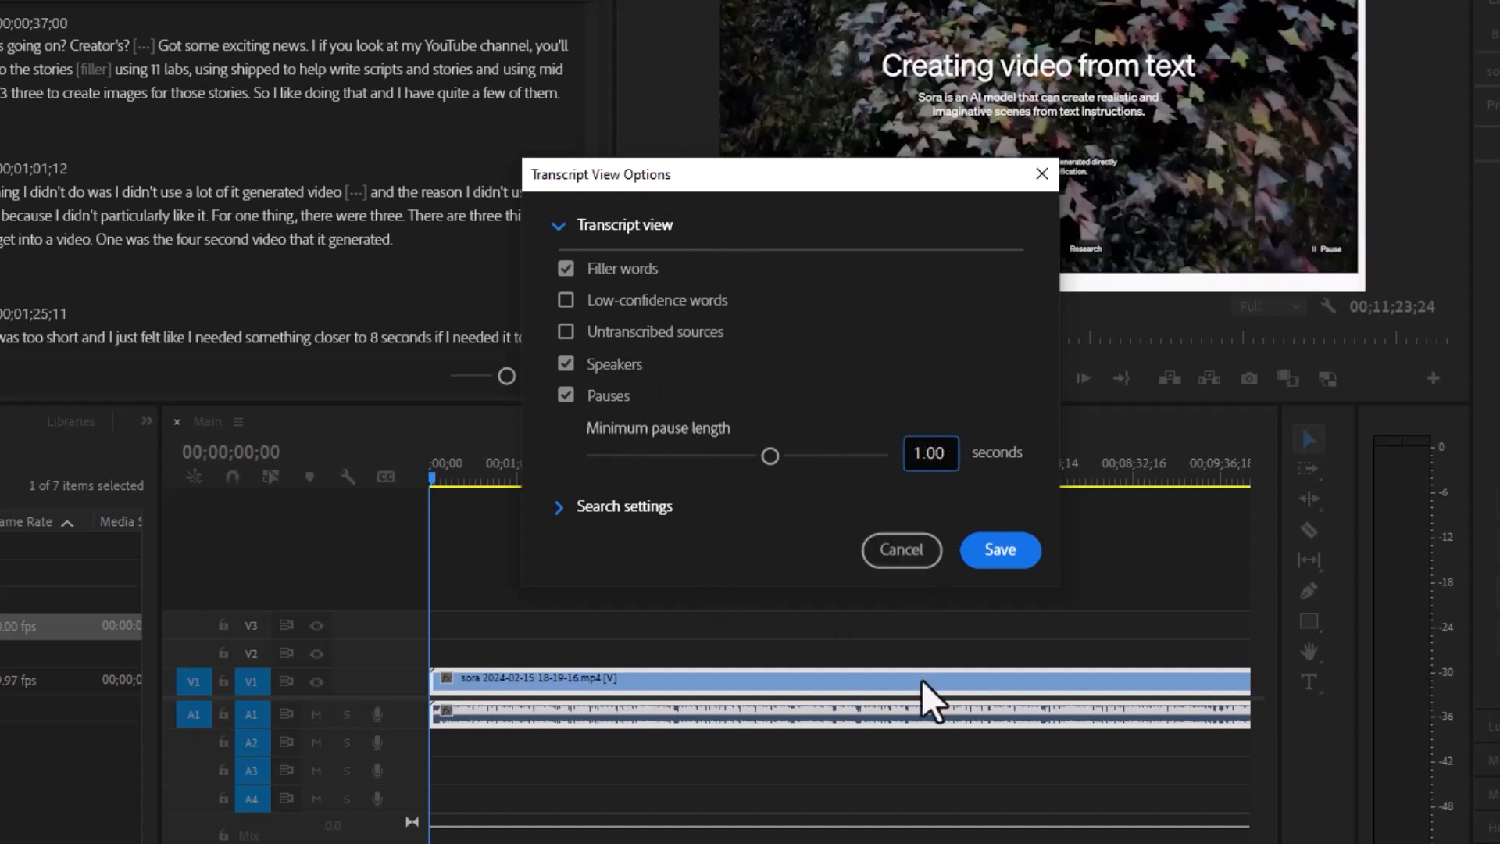
click(986, 547)
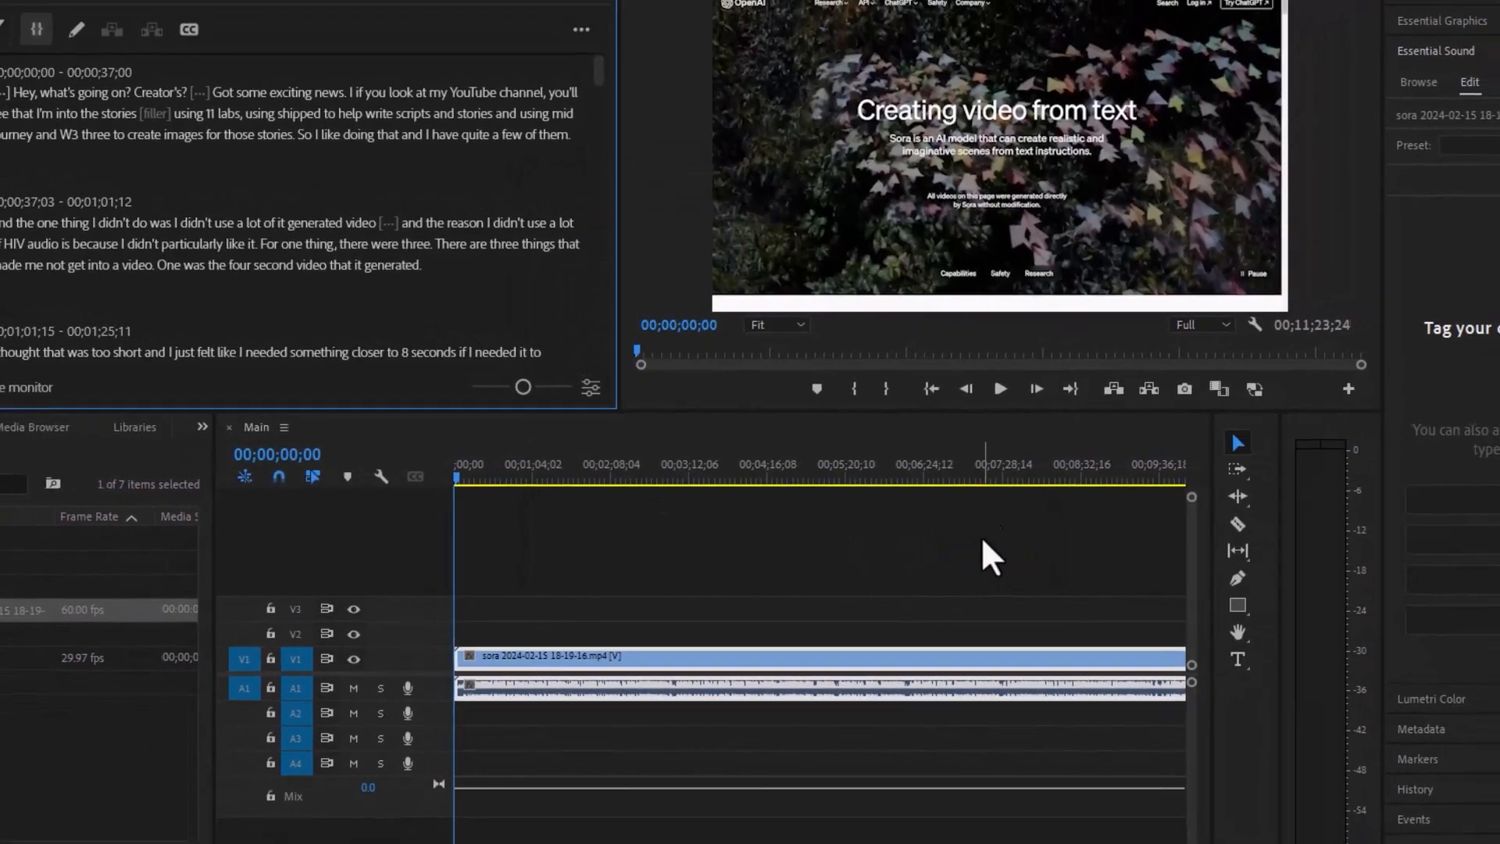
Filter the transcript search to filler words.
mouse_move(56, 125)
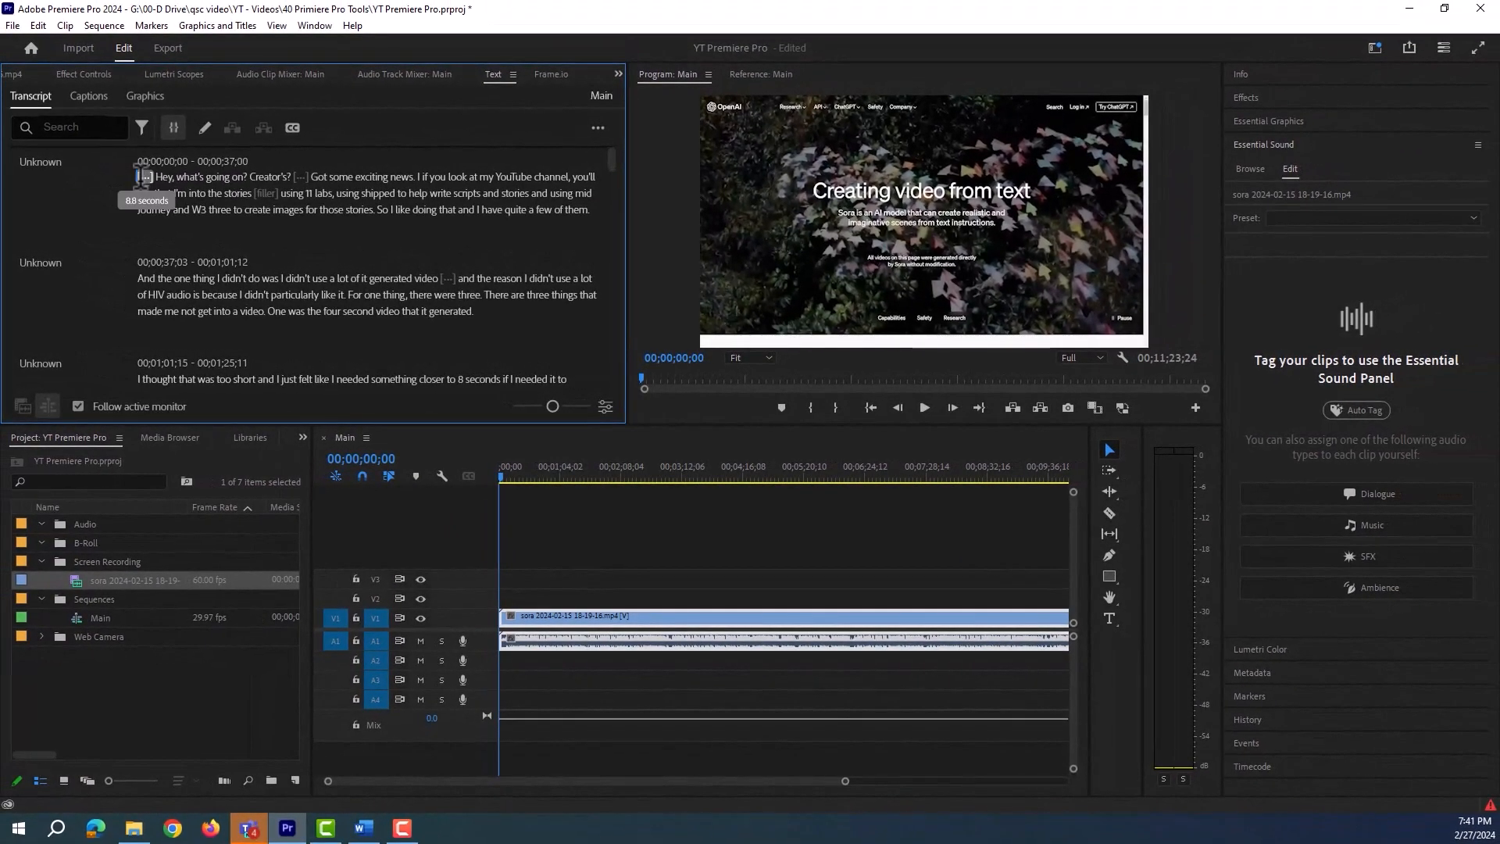
mouse_move(304, 176)
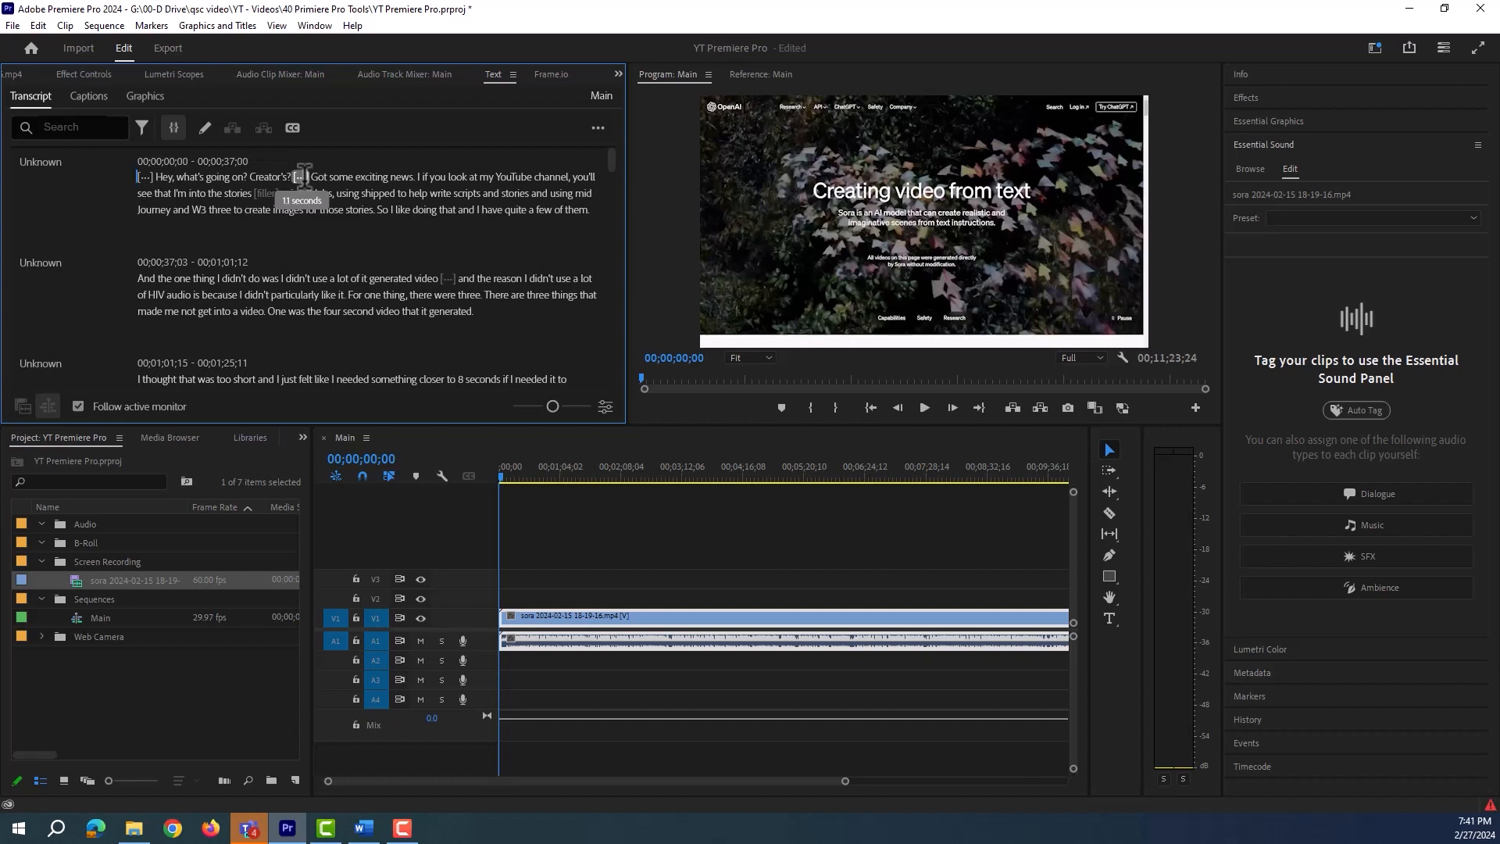
mouse_move(448, 277)
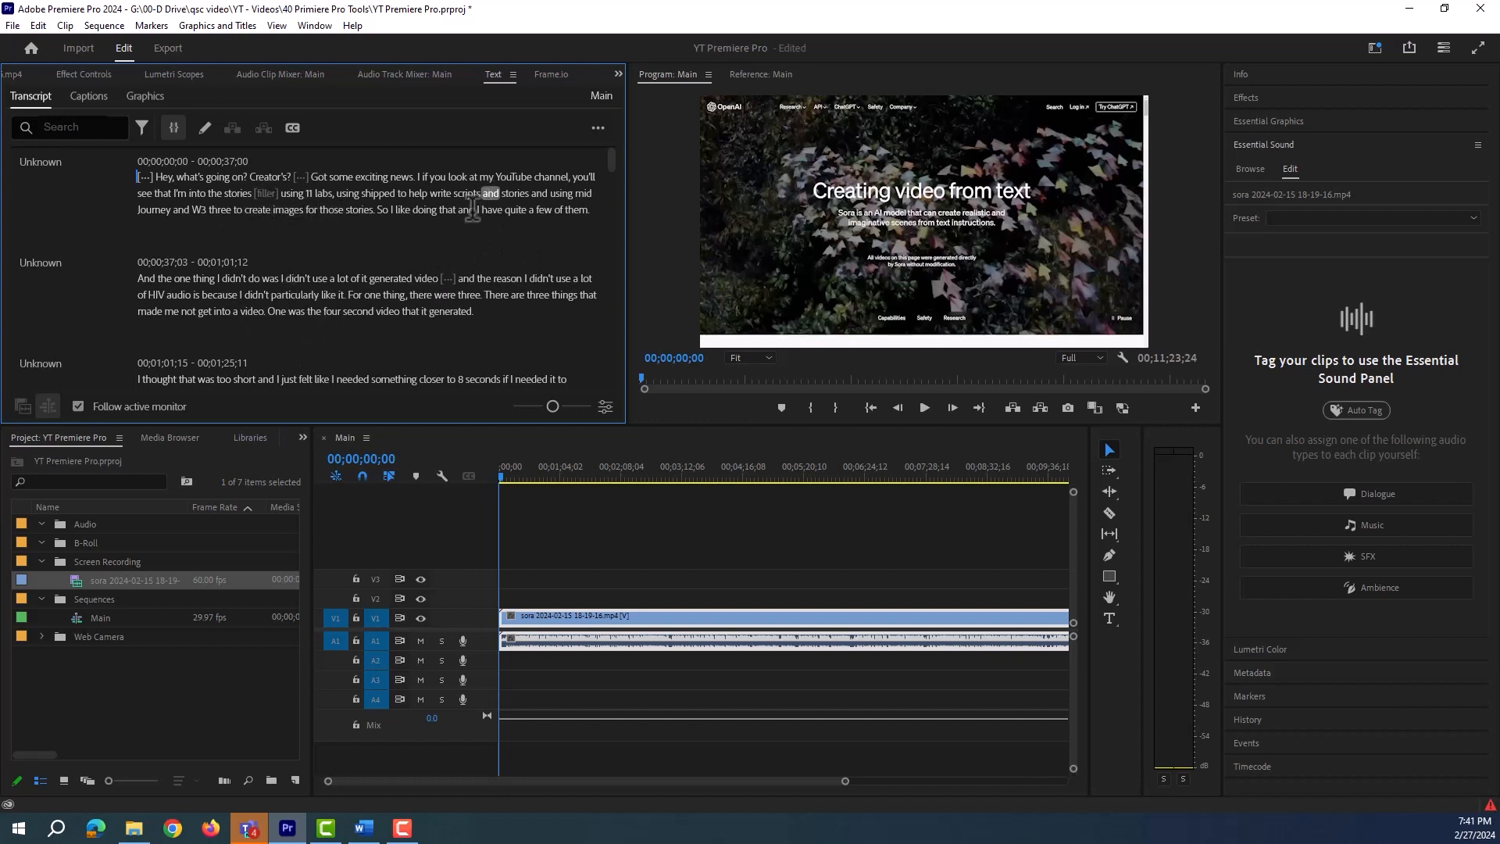
click(142, 128)
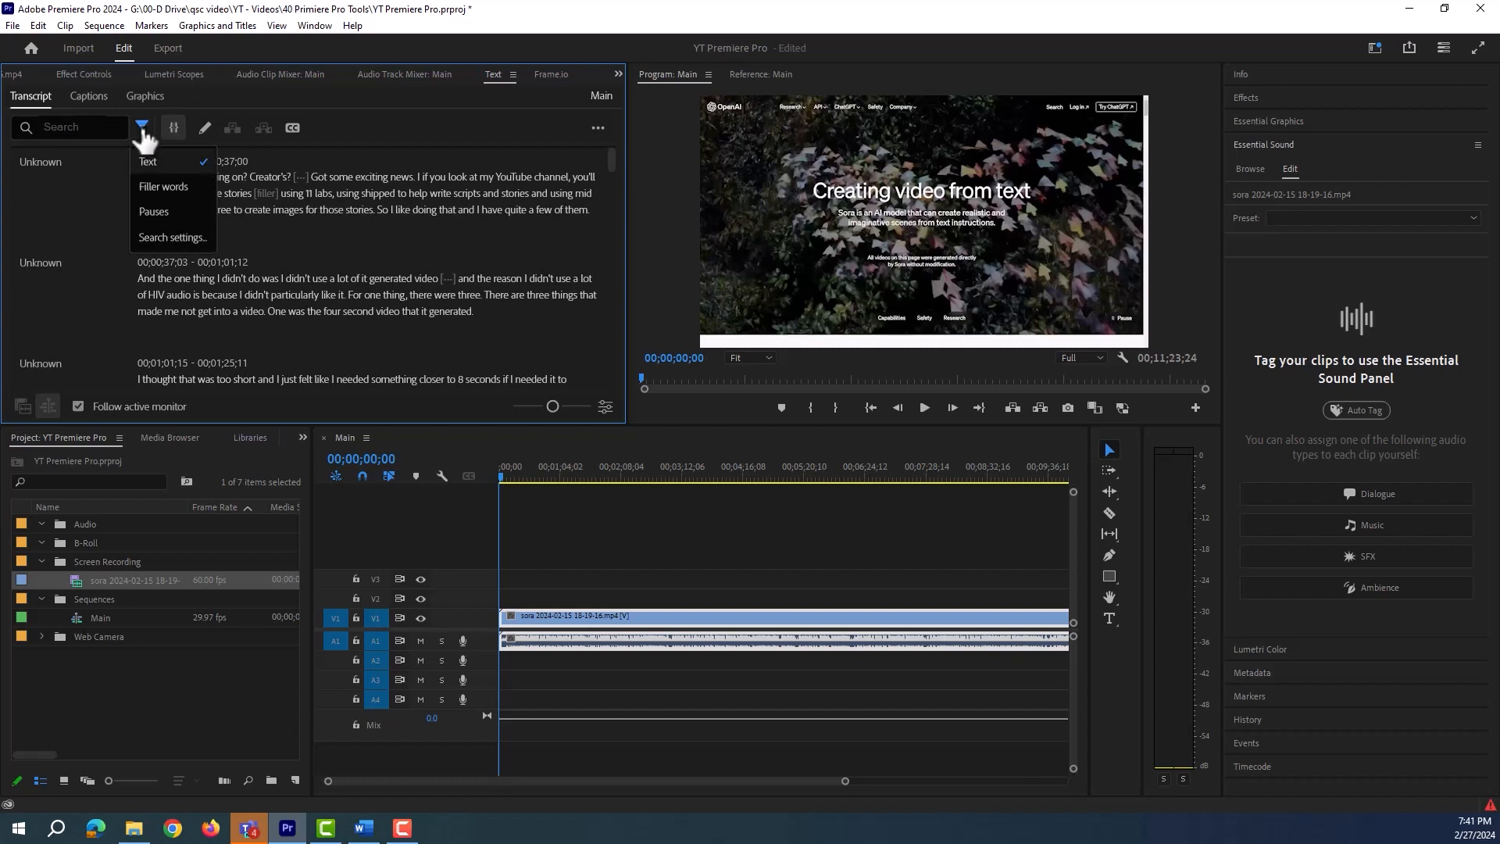
click(160, 188)
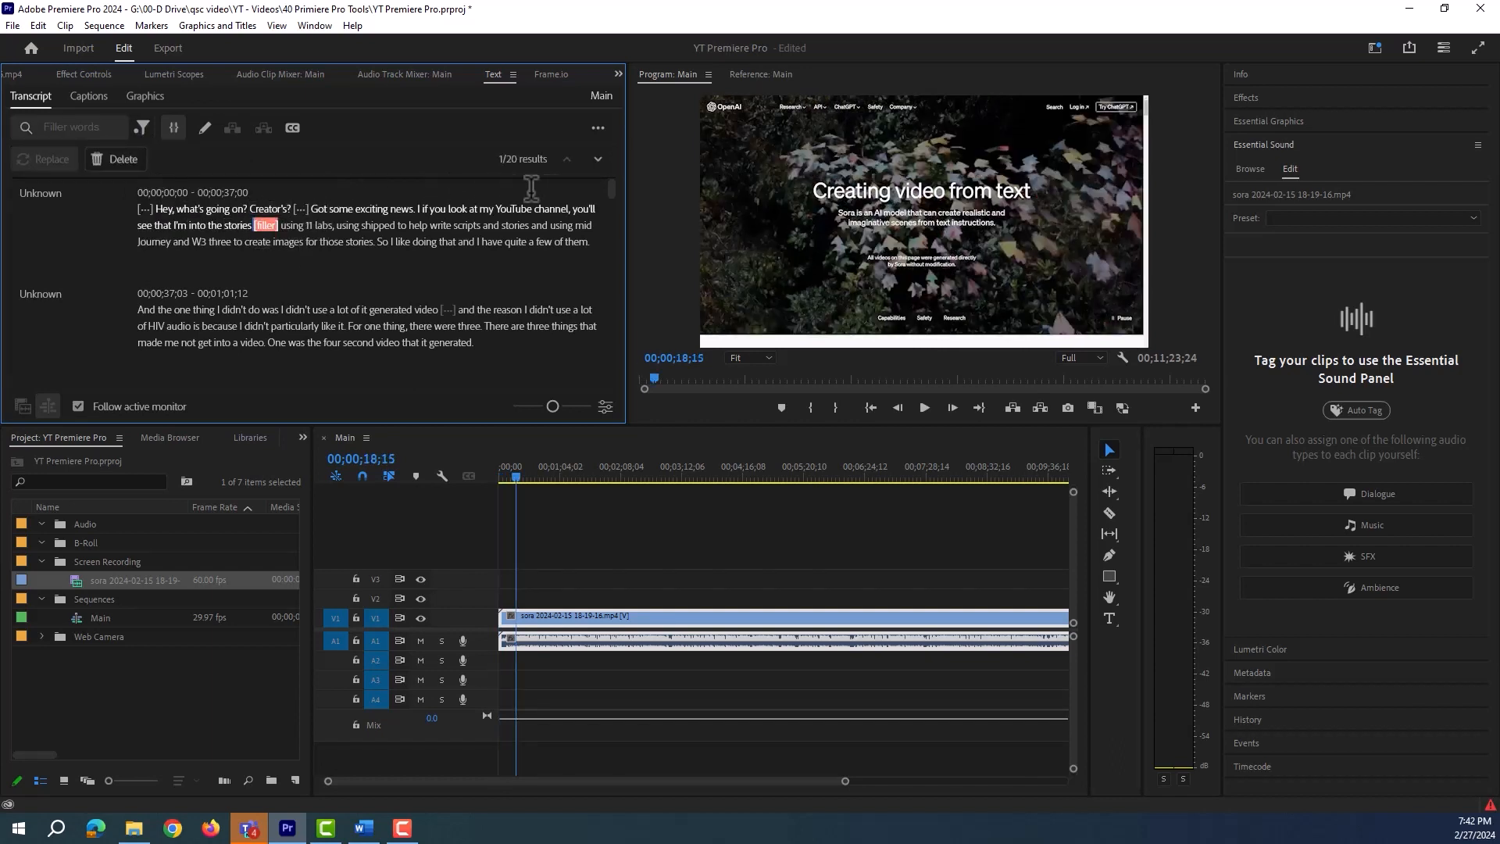
drag(615, 185, 589, 158)
Delete all filler words from the Main sequence's transcript using the Lift option.
click(118, 162)
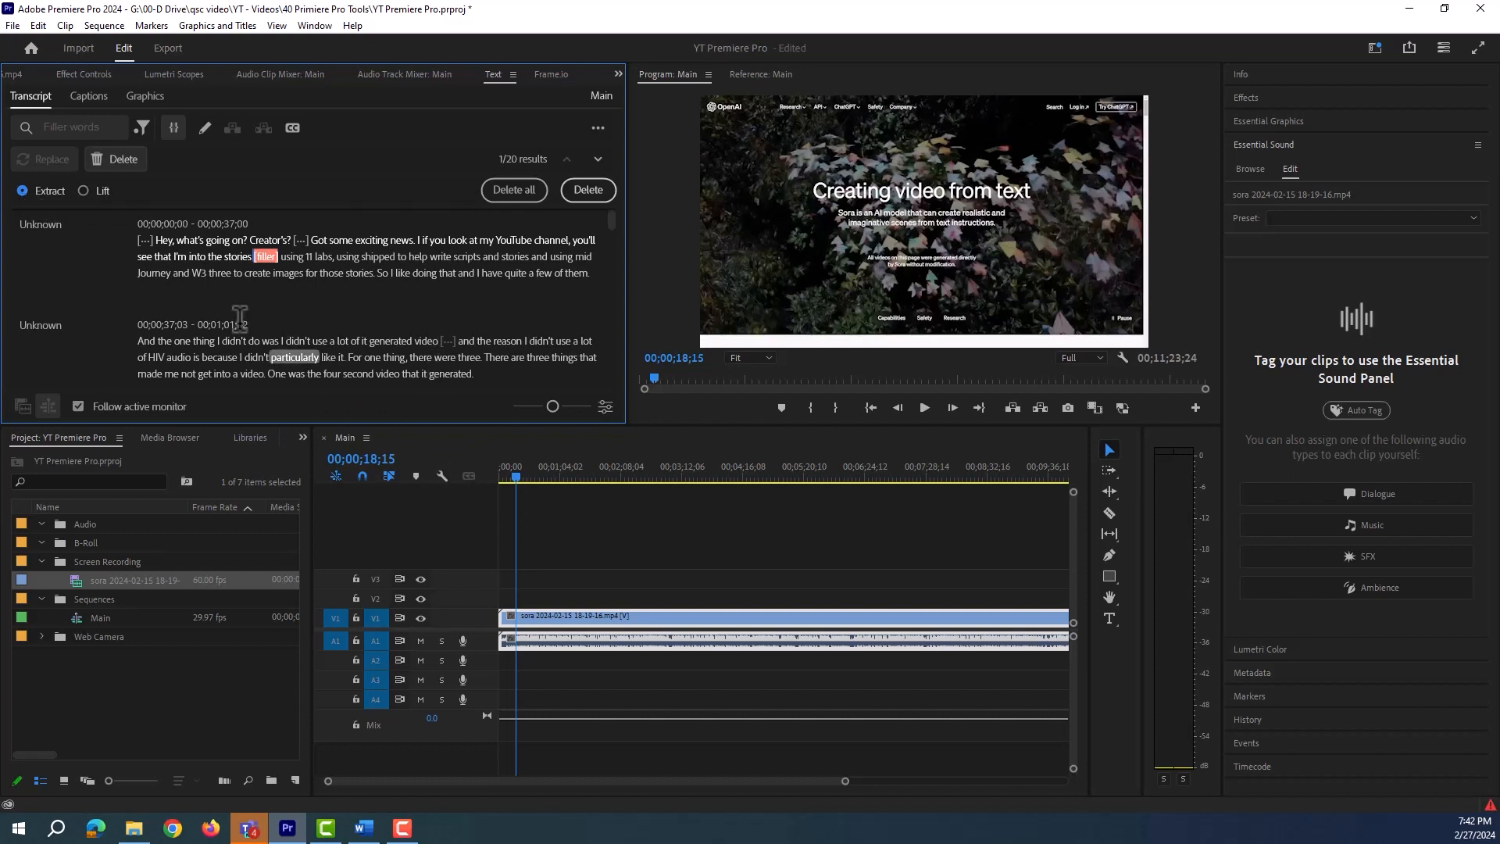
click(83, 191)
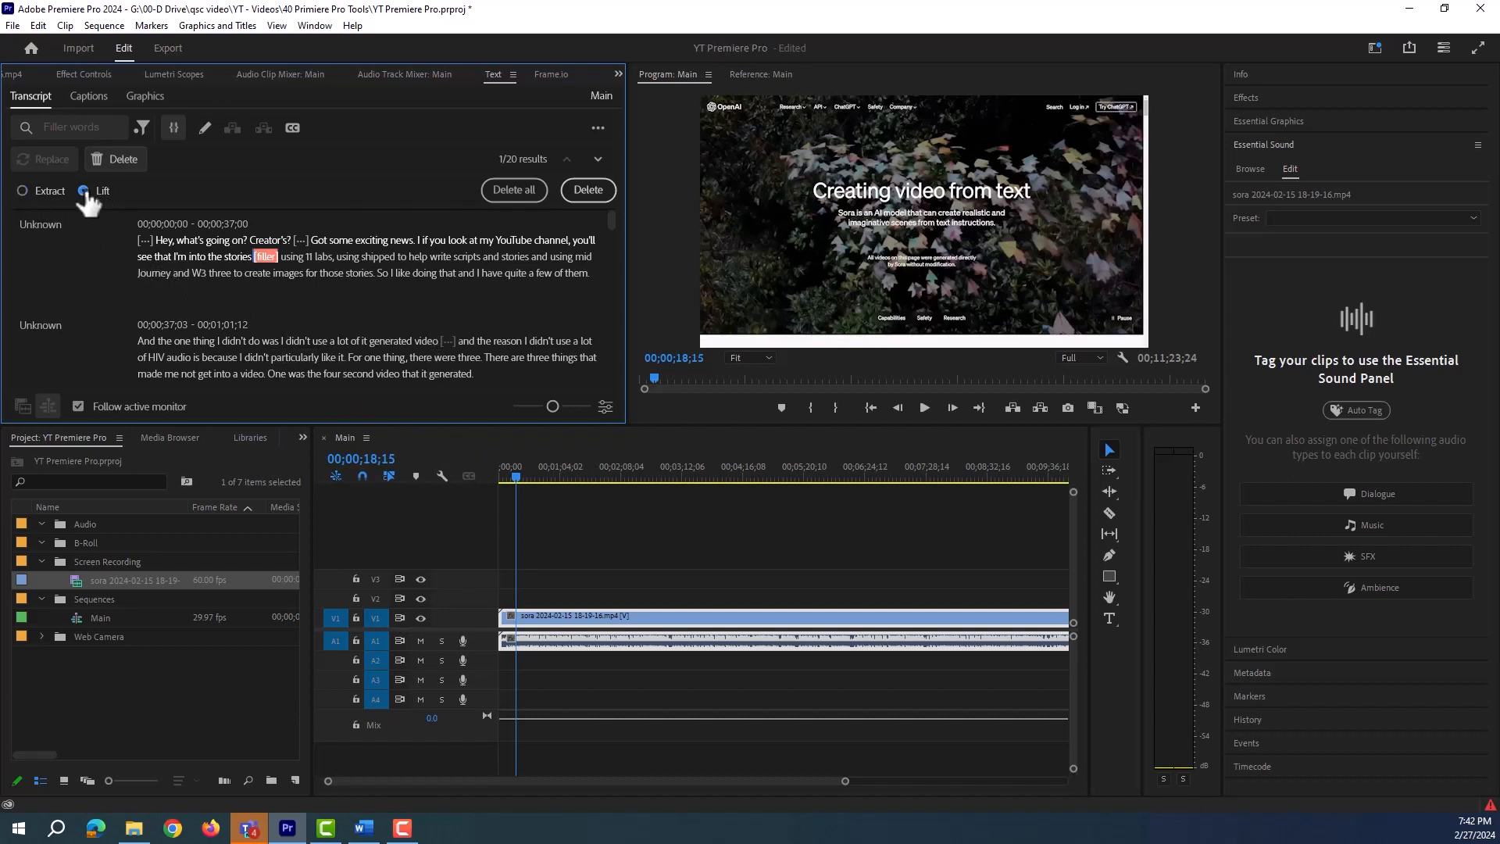
click(519, 193)
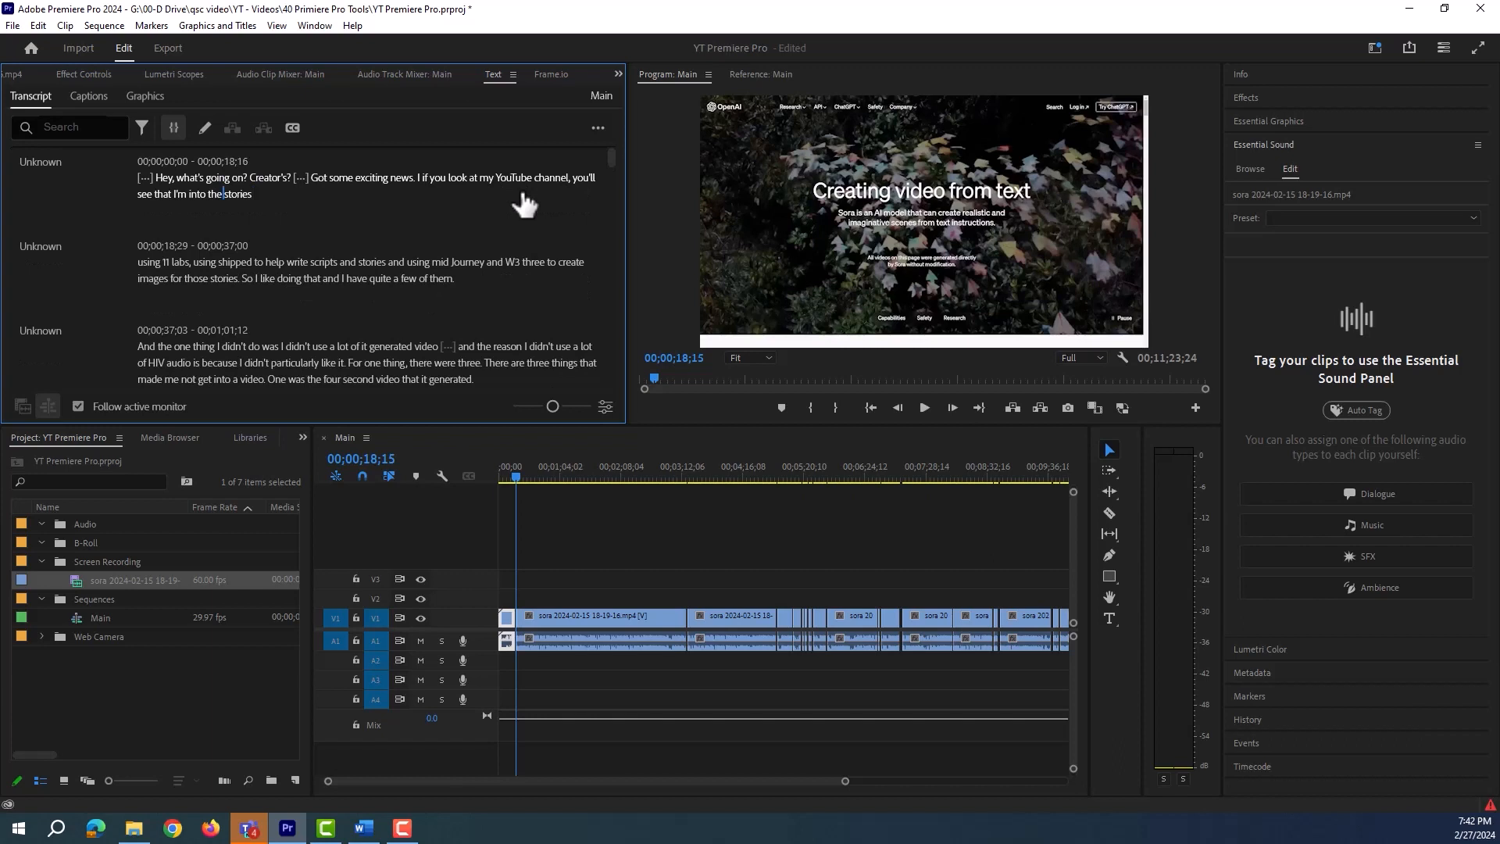
Inspect the cuts left on the Main timeline by the lifted filler words while audio track A1 is temporarily muted.
drag(845, 781, 888, 773)
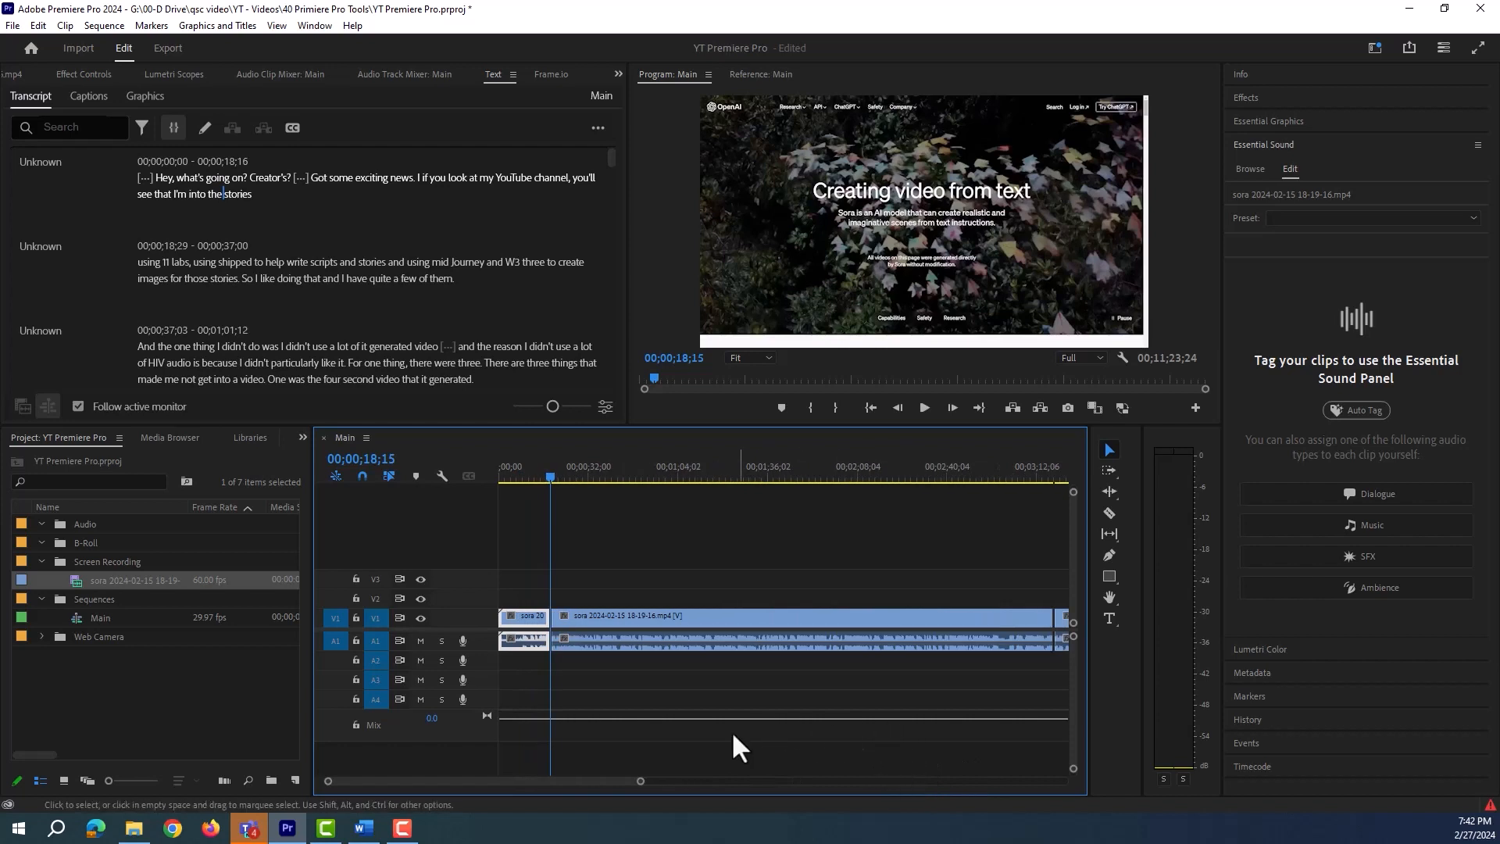
click(1016, 469)
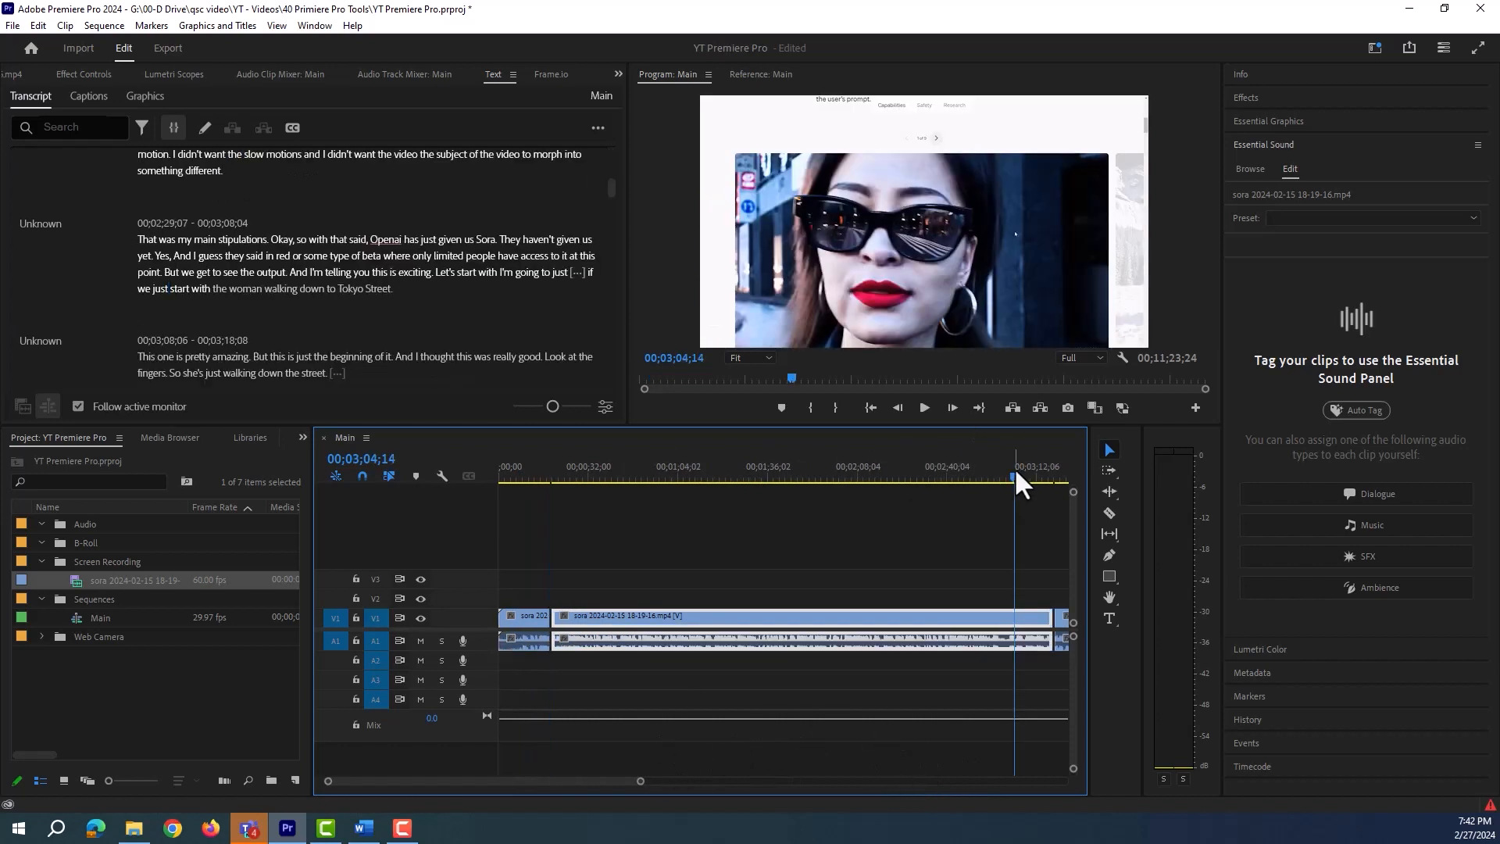
click(421, 642)
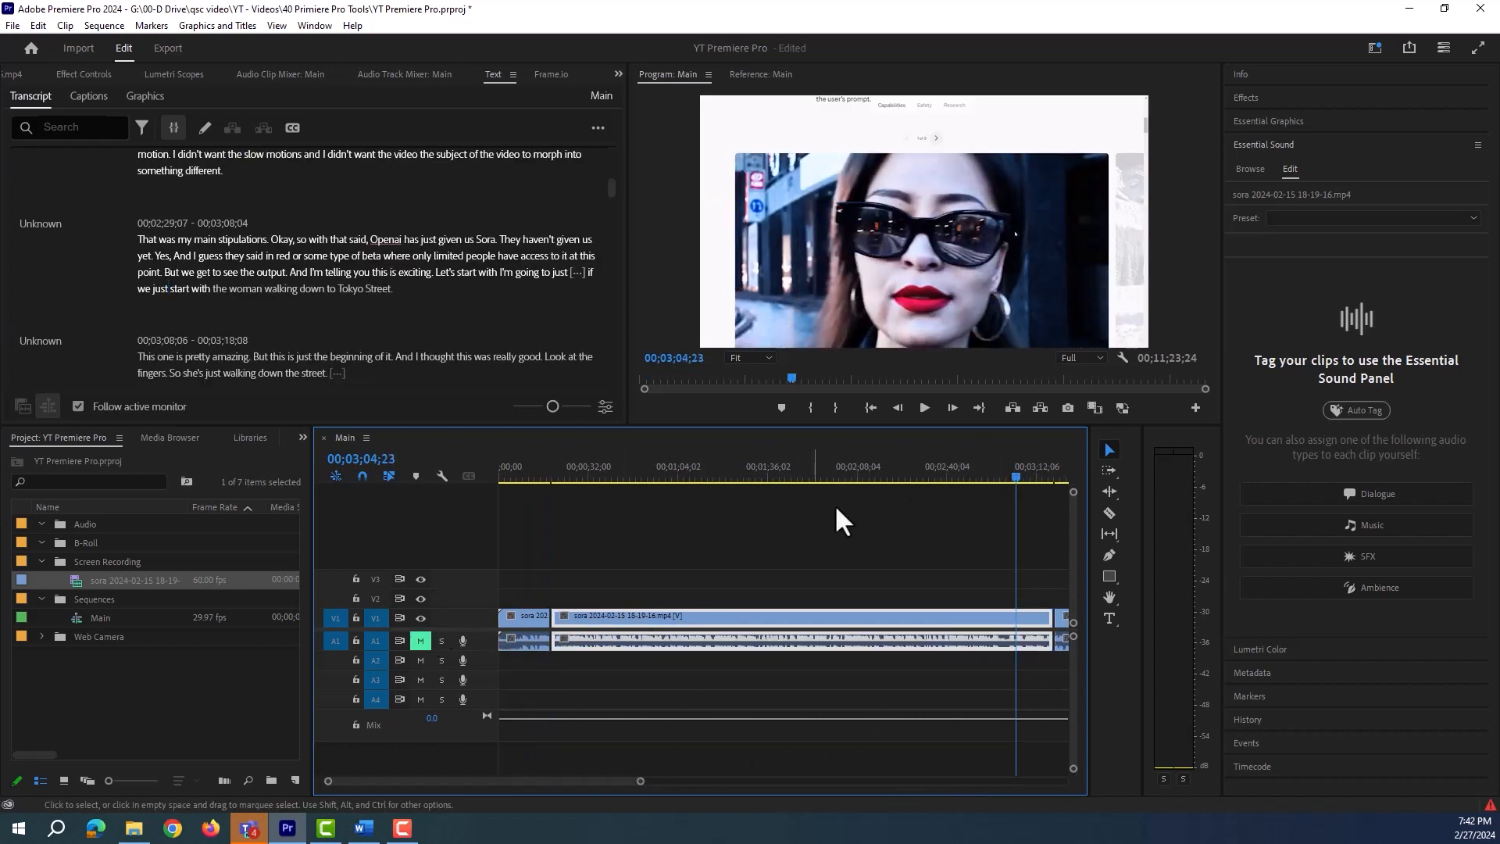
drag(1014, 473, 1052, 472)
drag(563, 466, 554, 461)
click(420, 641)
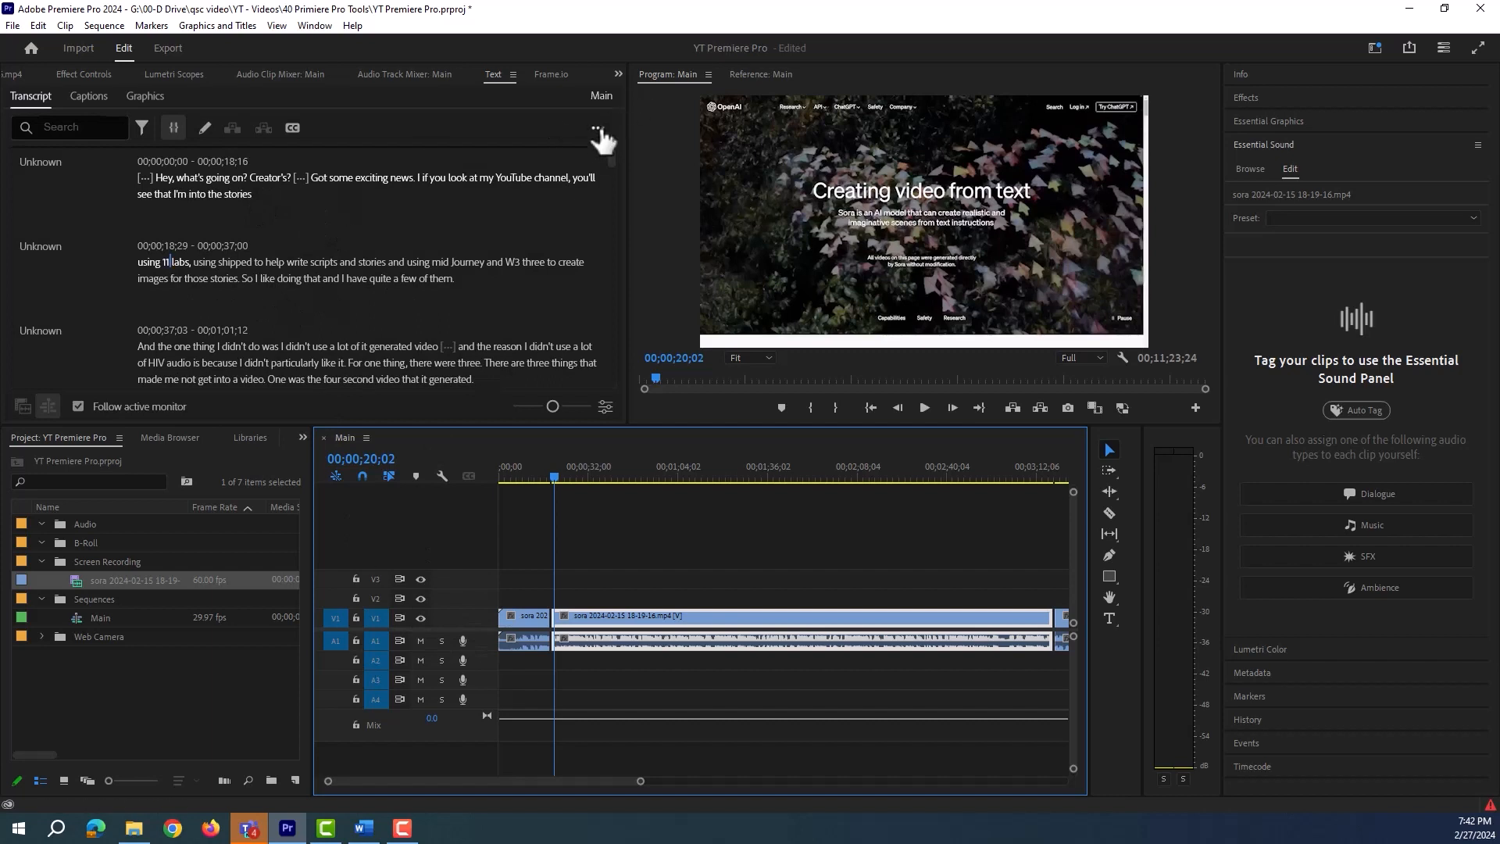
Try lifting all pauses out of the Main sequence's transcript, and undo the pause and filler-word deletions.
click(141, 129)
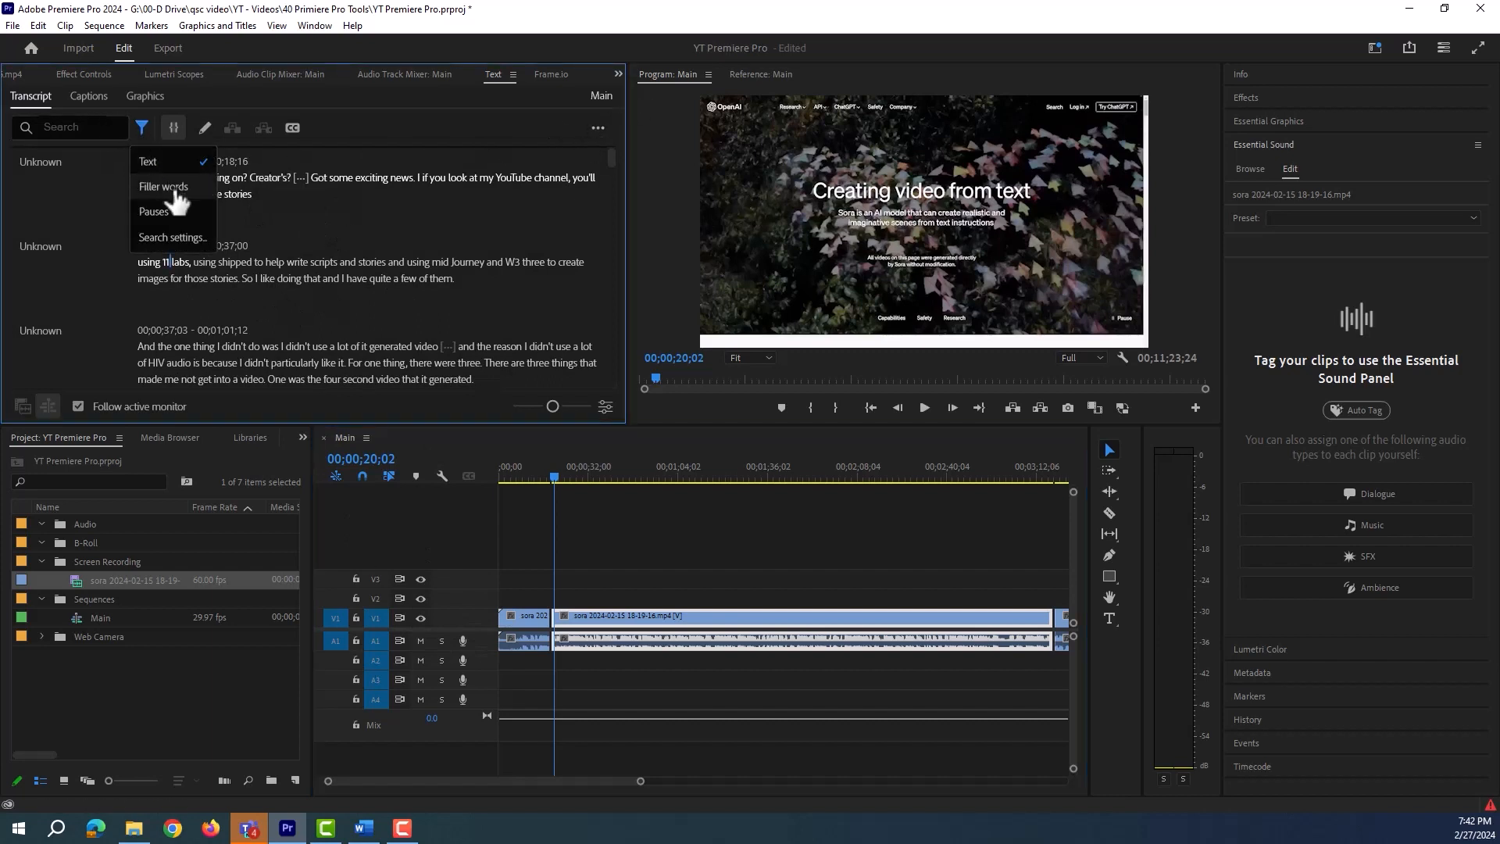
click(161, 212)
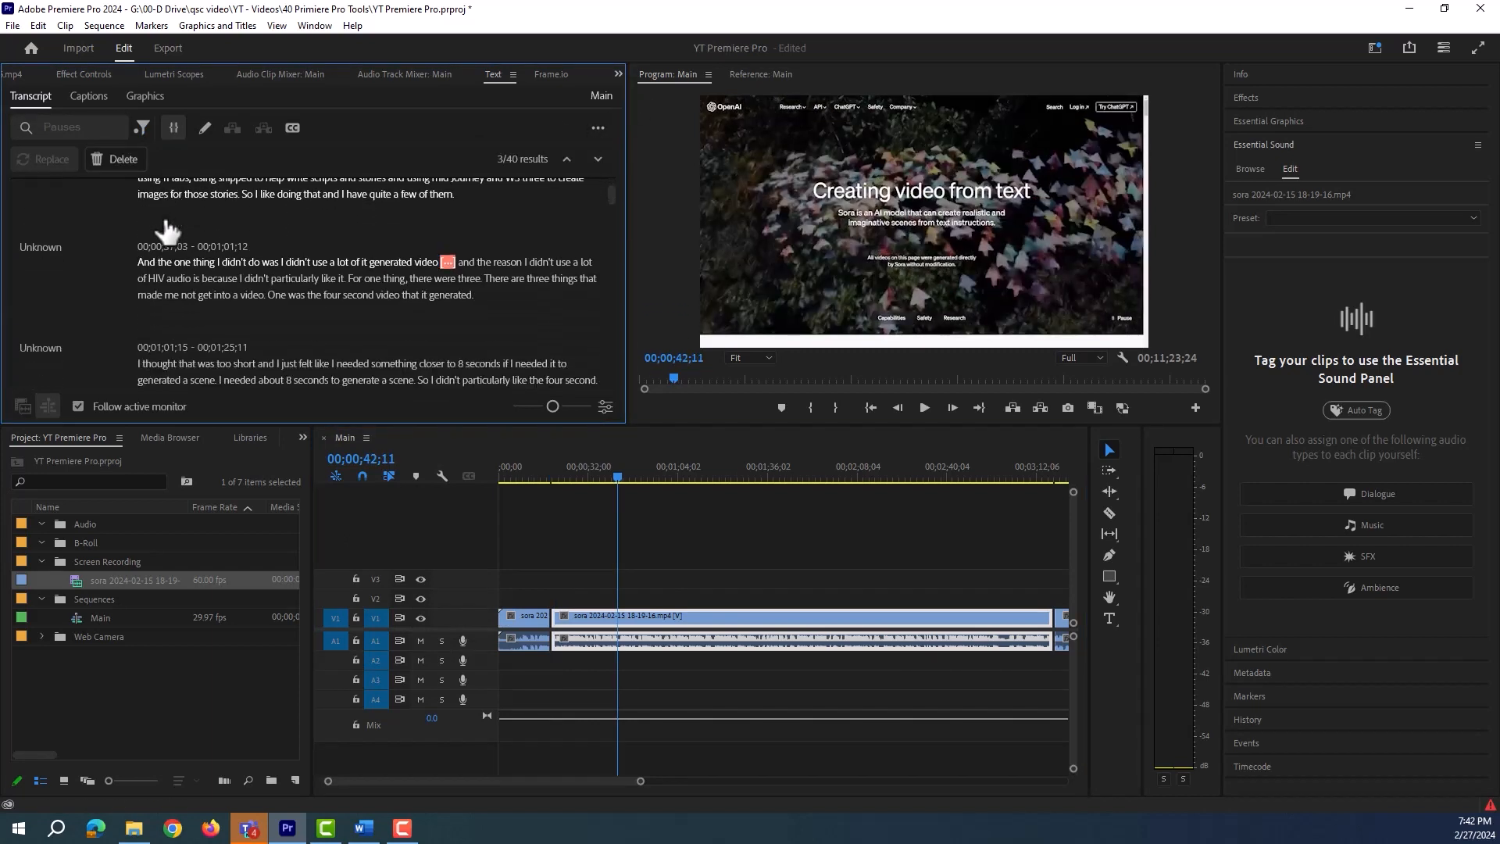
click(121, 159)
click(83, 191)
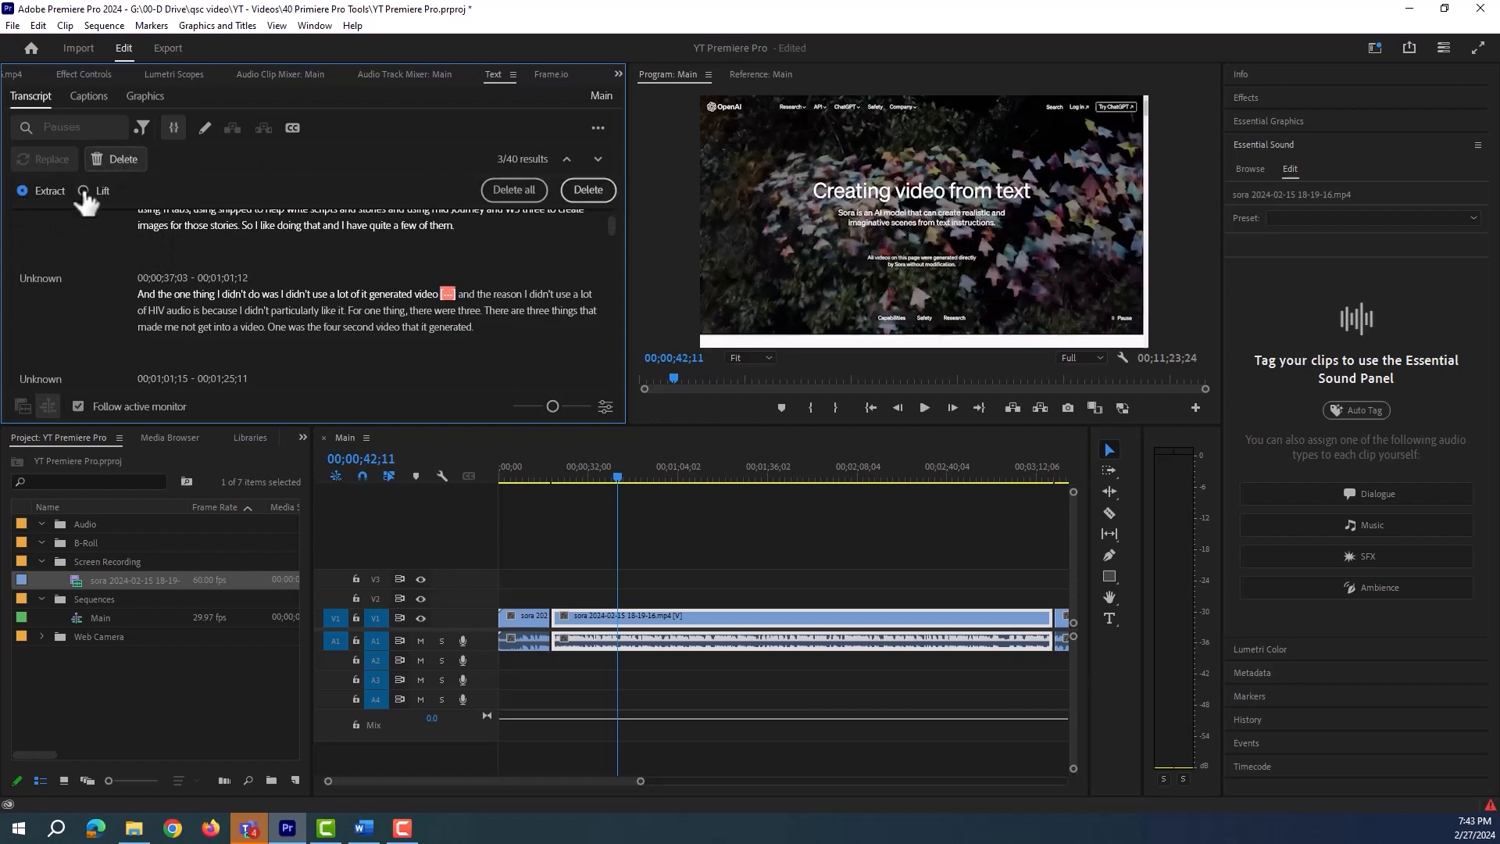
click(517, 194)
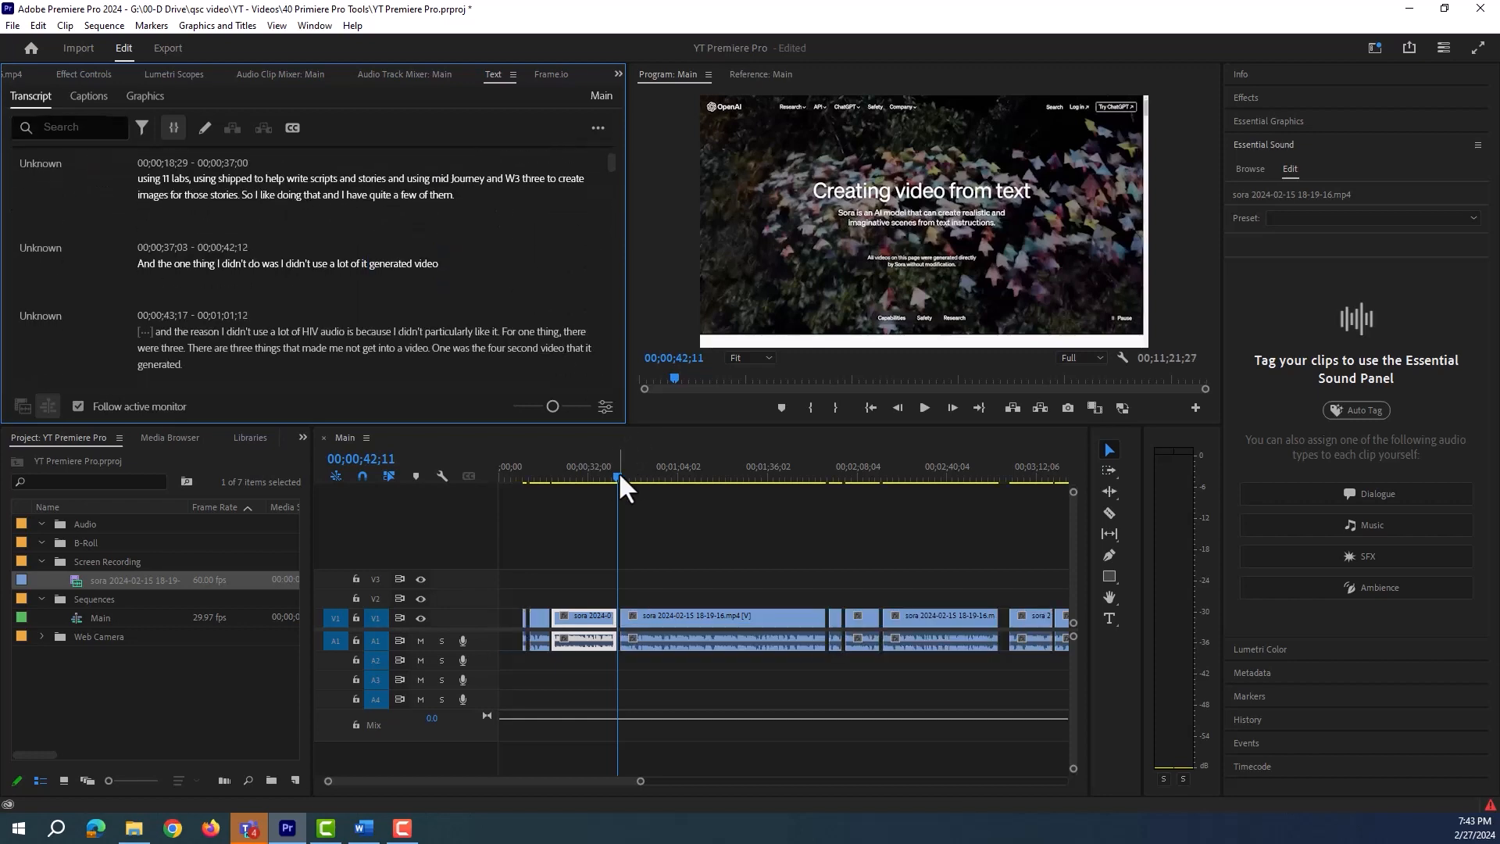
drag(611, 474, 1004, 504)
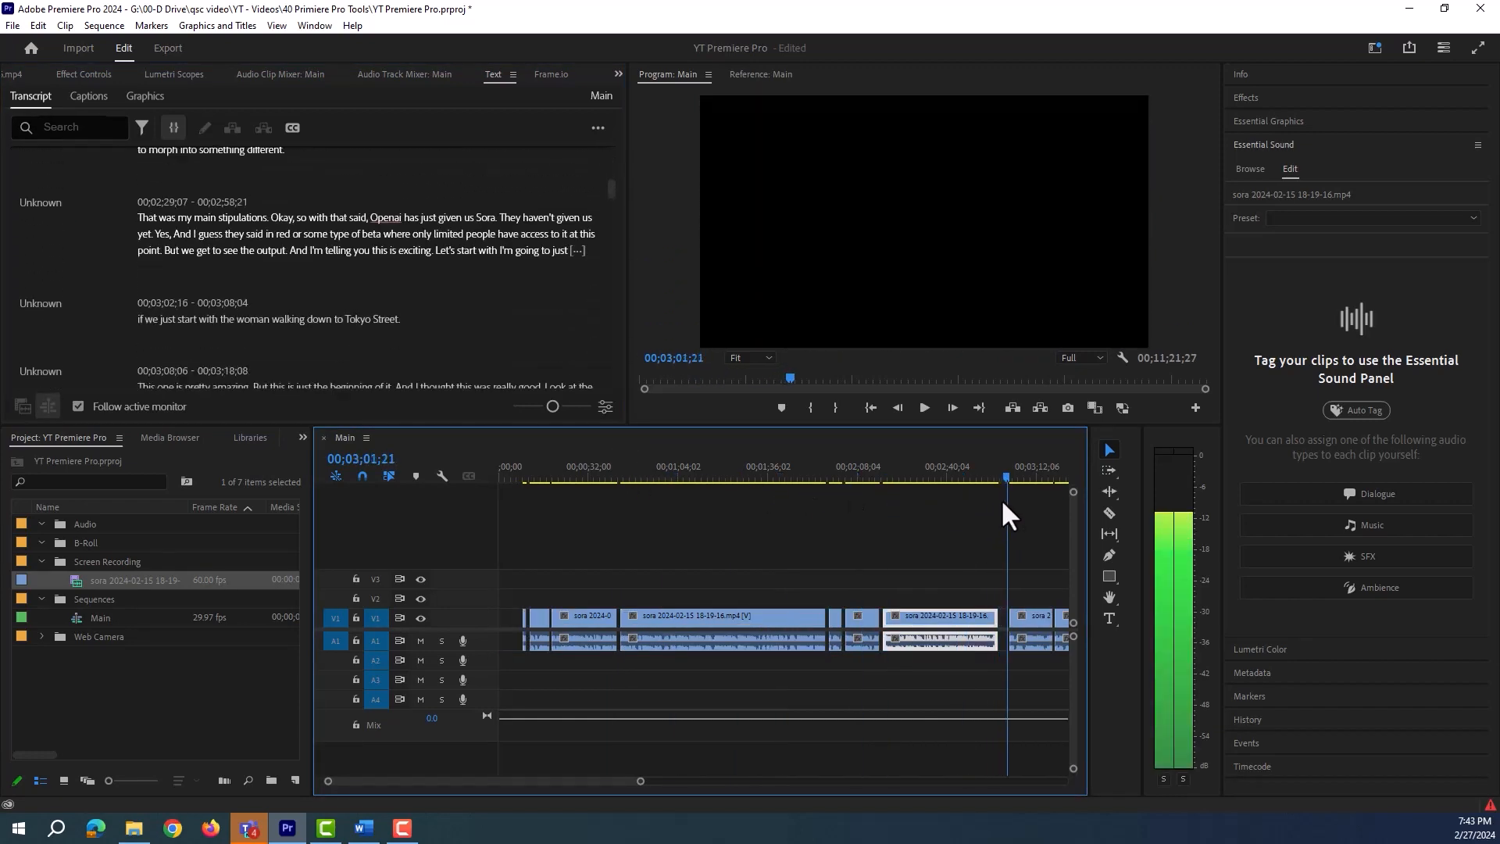
key(ctrl+z)
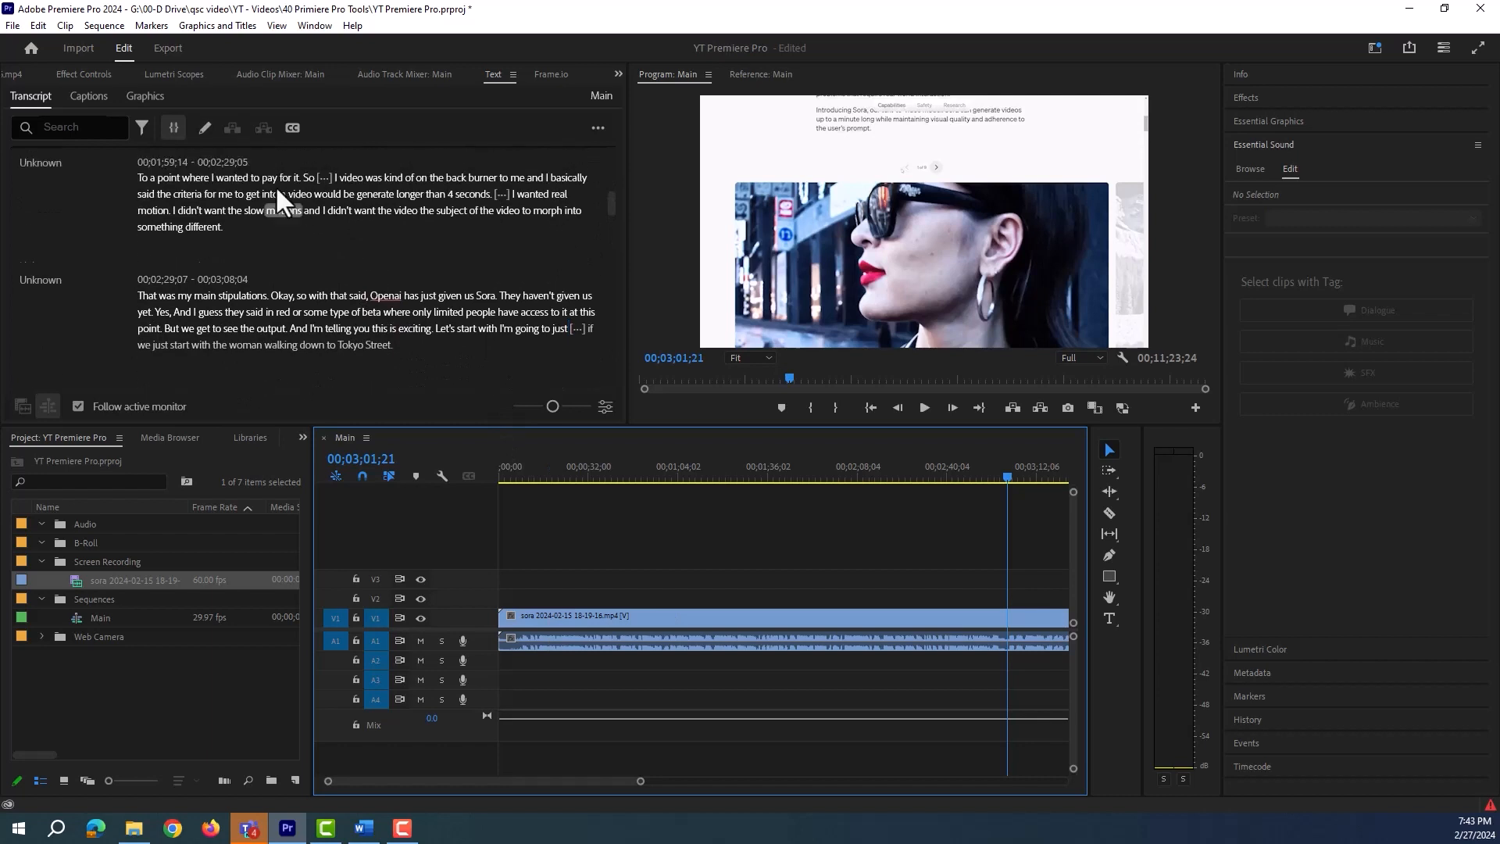
Filter the transcript search to filler words and delete all of them using the Extract option.
click(141, 127)
click(162, 186)
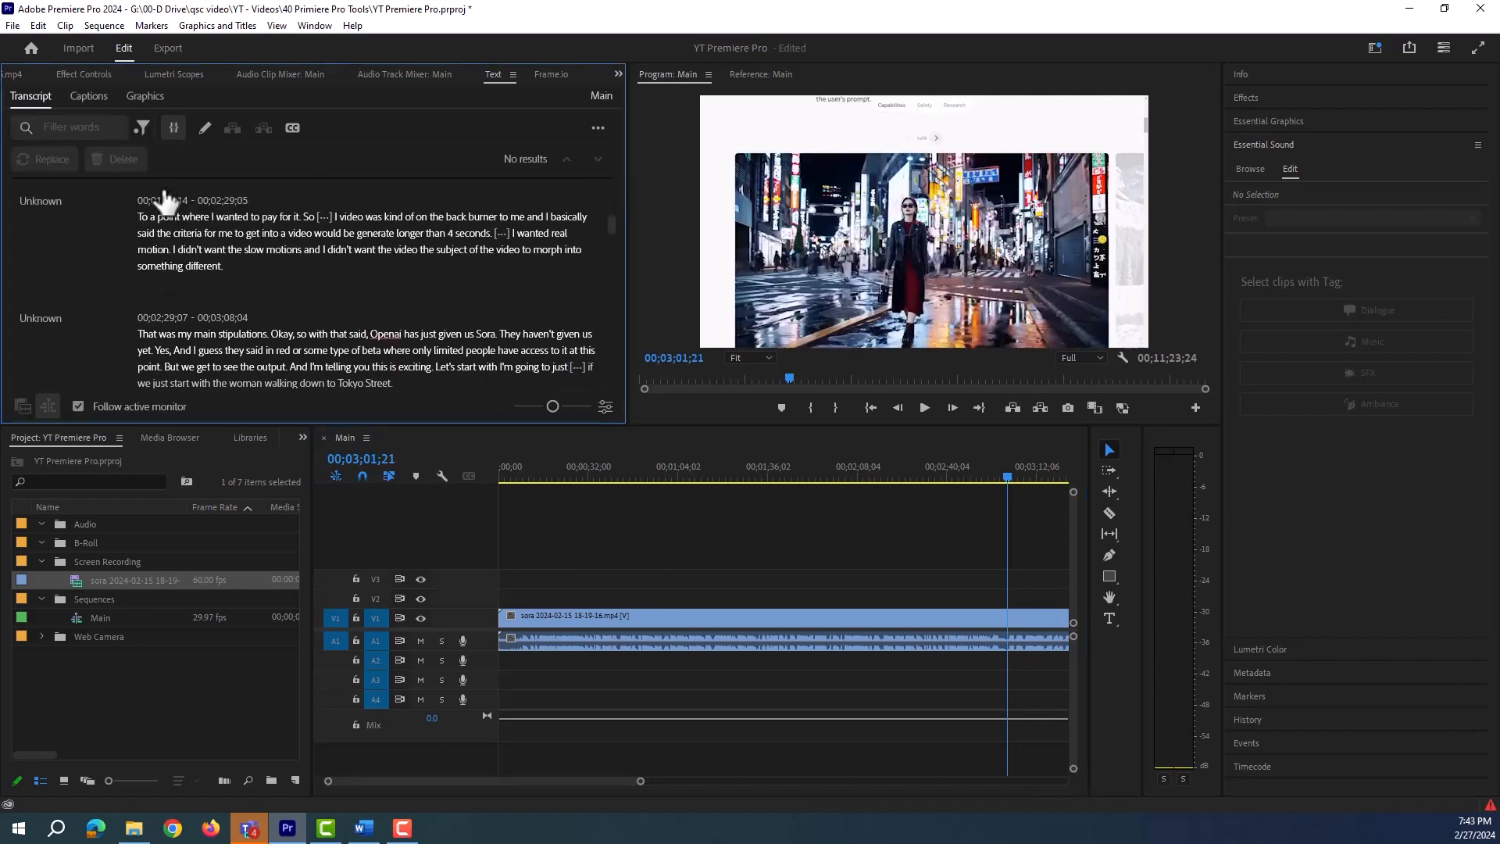
click(116, 158)
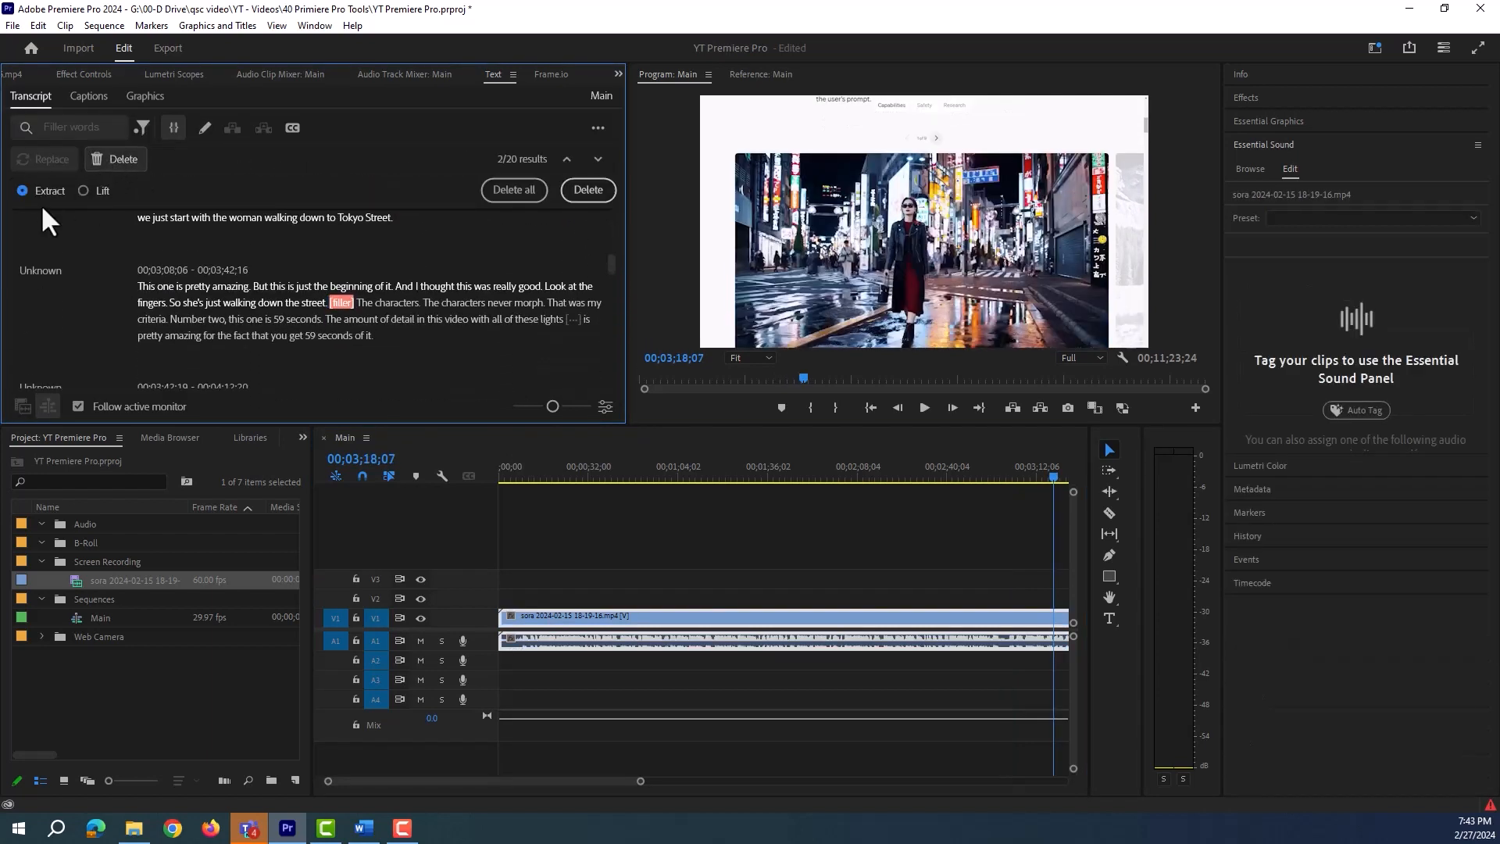
click(513, 190)
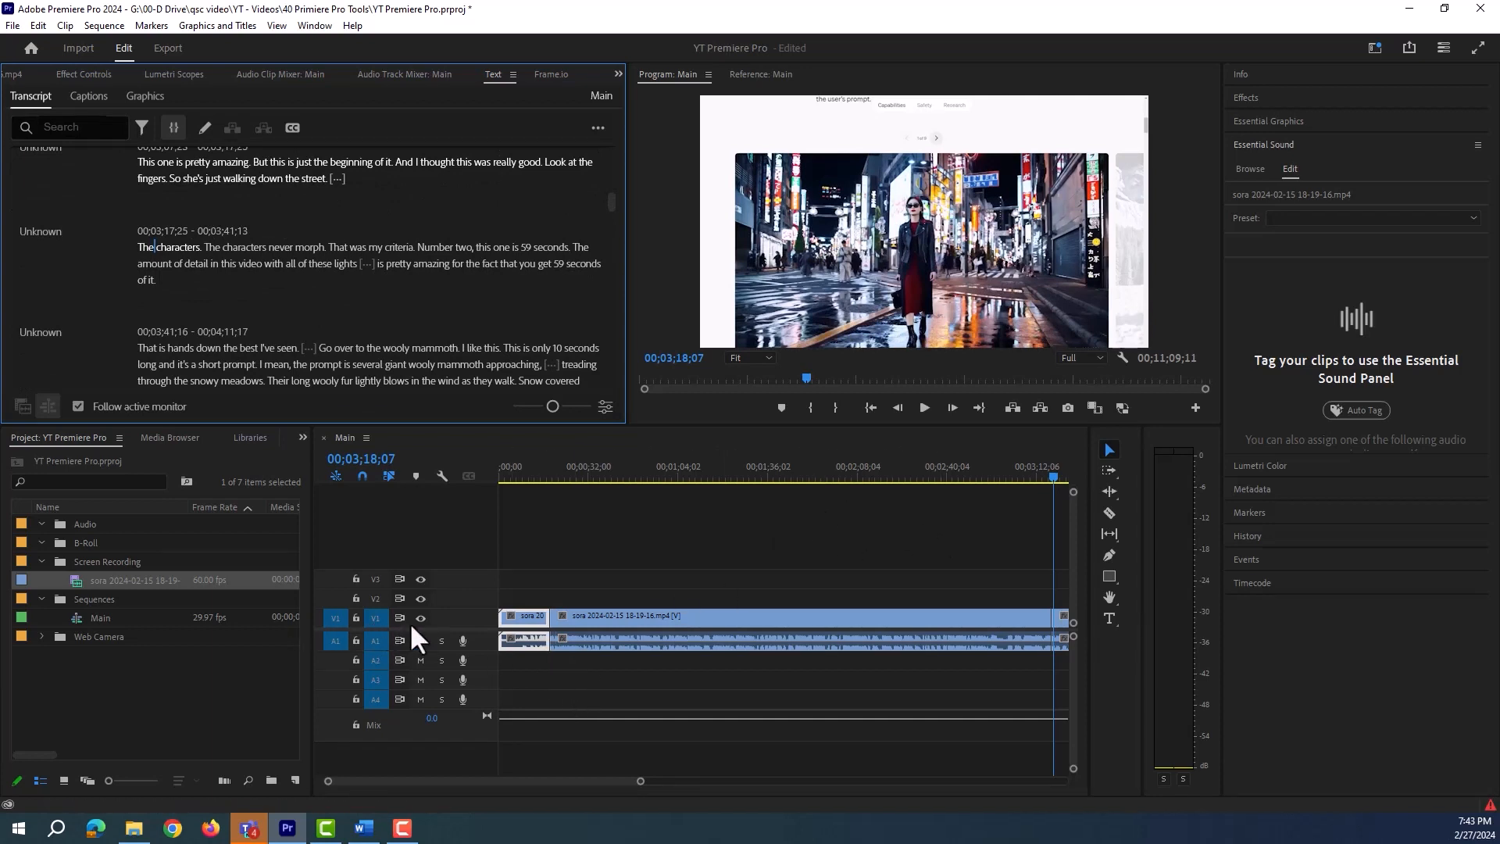
Filter the transcript search to pauses and delete all of them using the Extract option.
click(141, 127)
click(147, 223)
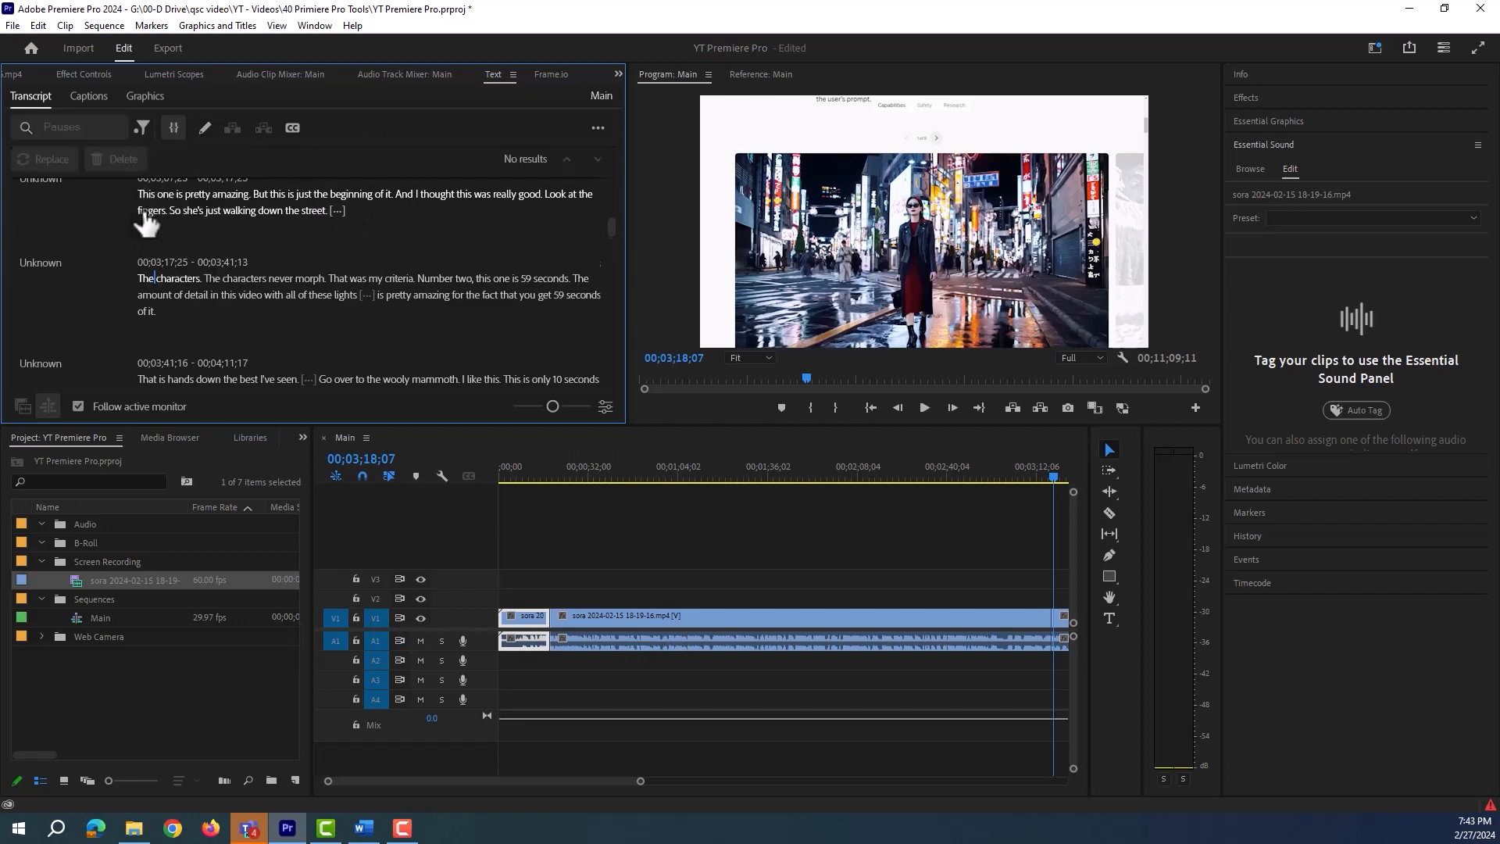
click(117, 158)
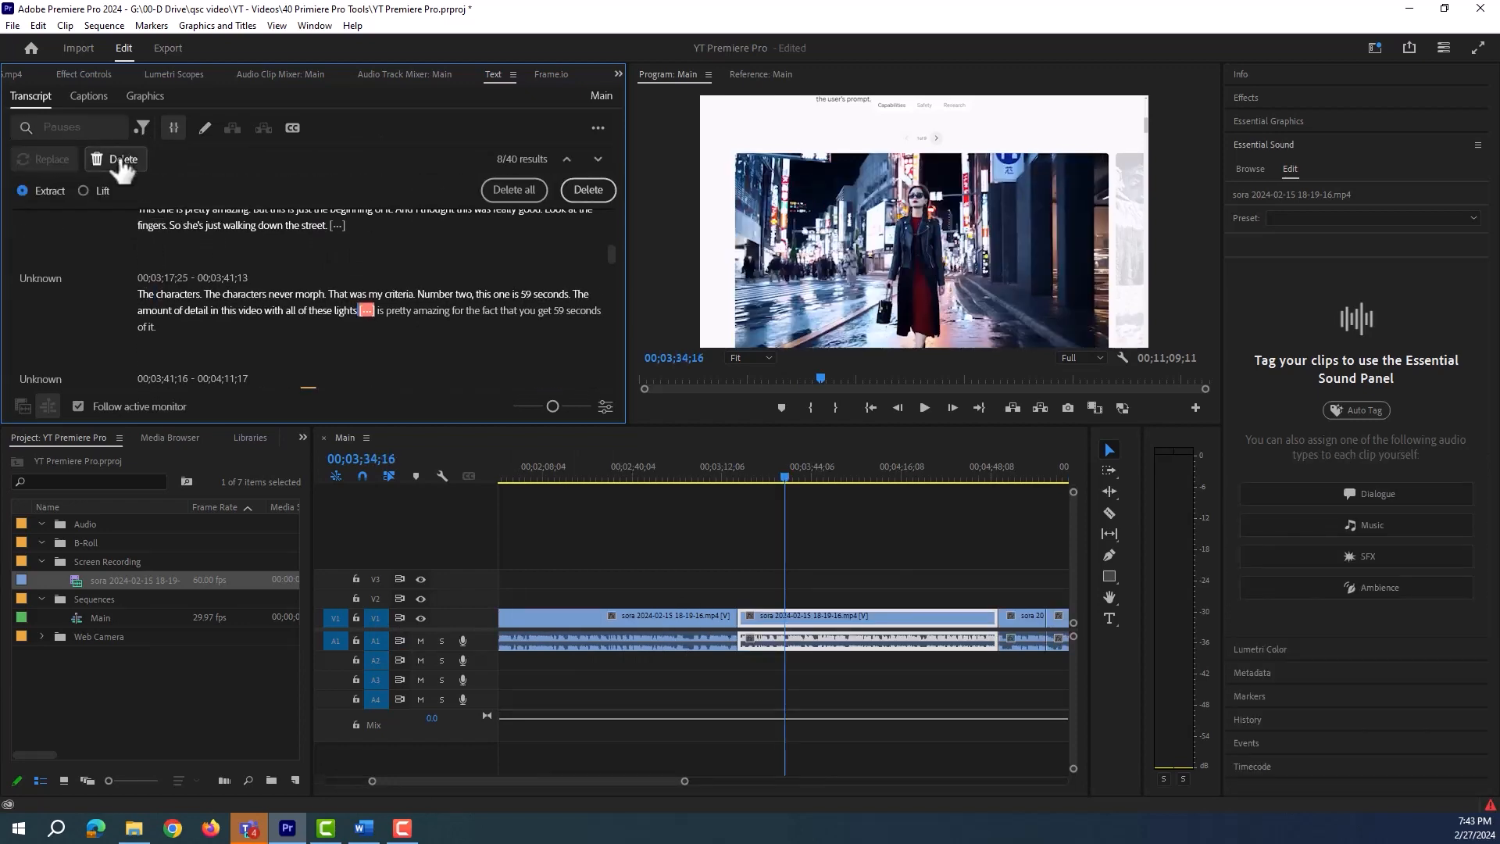
click(514, 190)
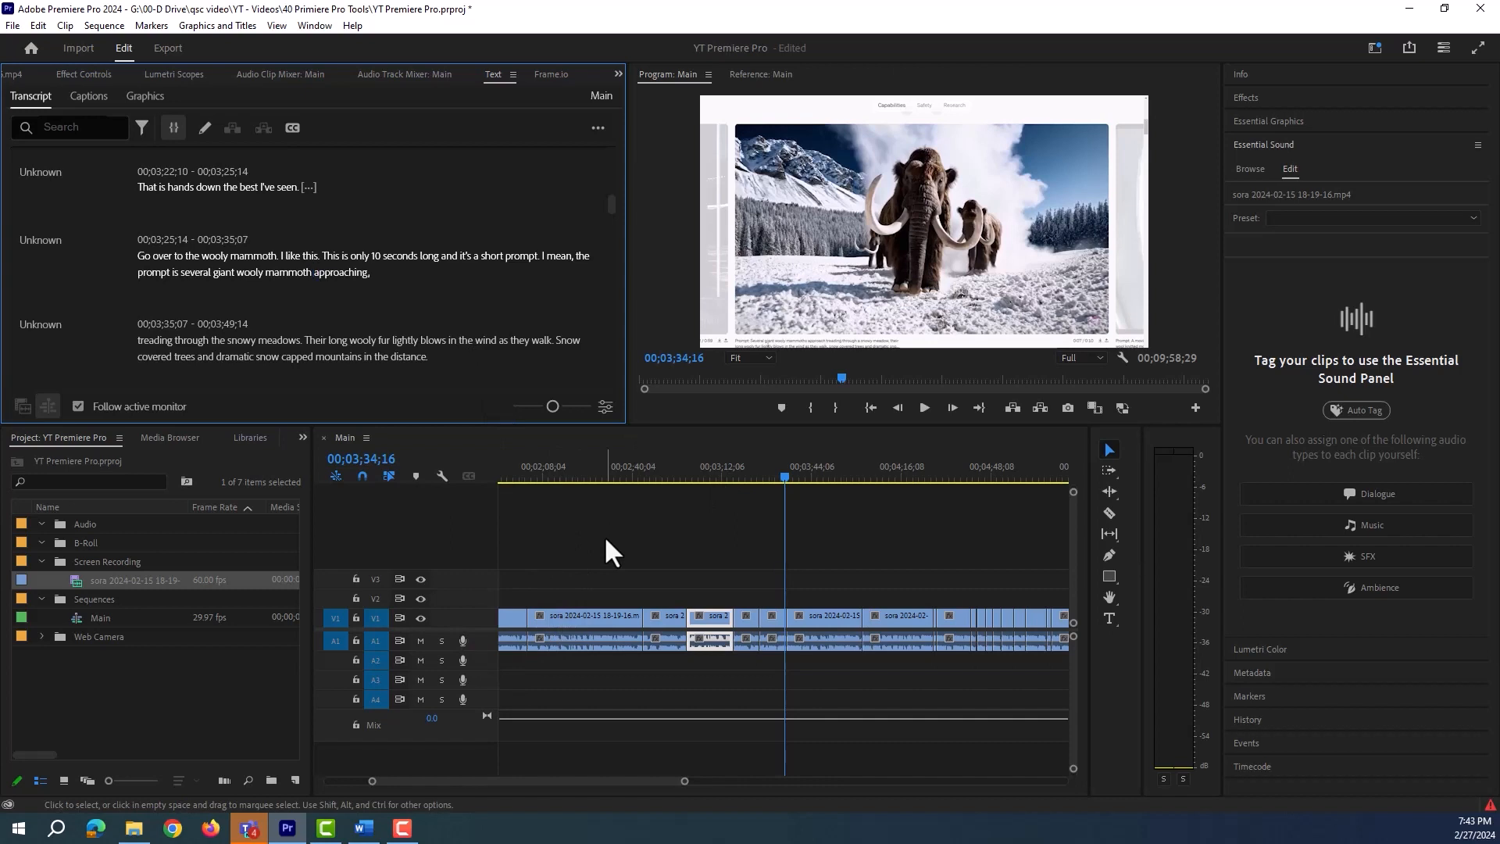
Select several of the cut clips around the playhead and check the Close Gap command available for the sequence.
drag(557, 553, 861, 685)
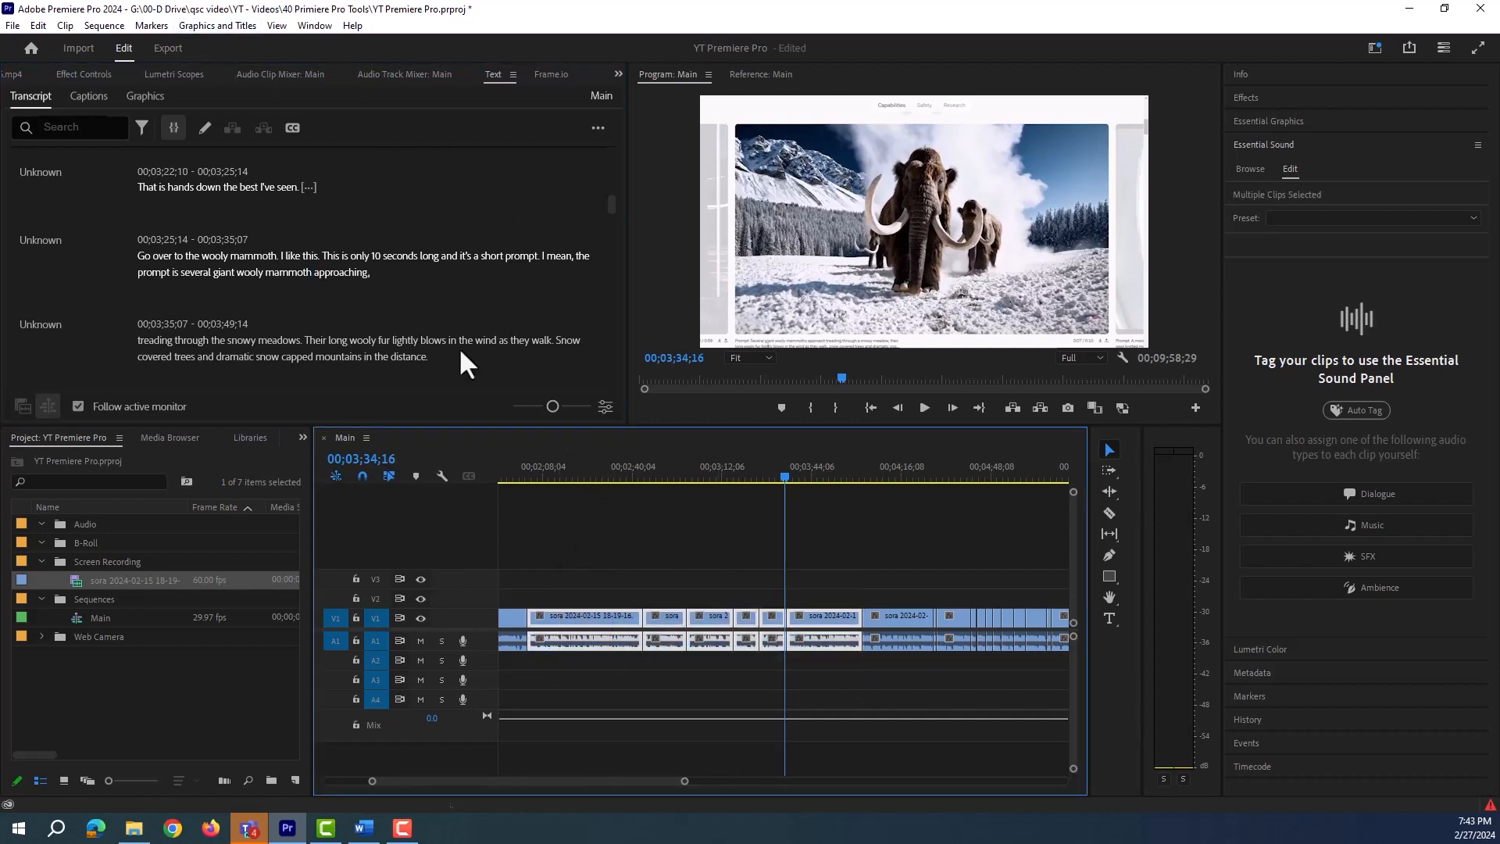
click(105, 24)
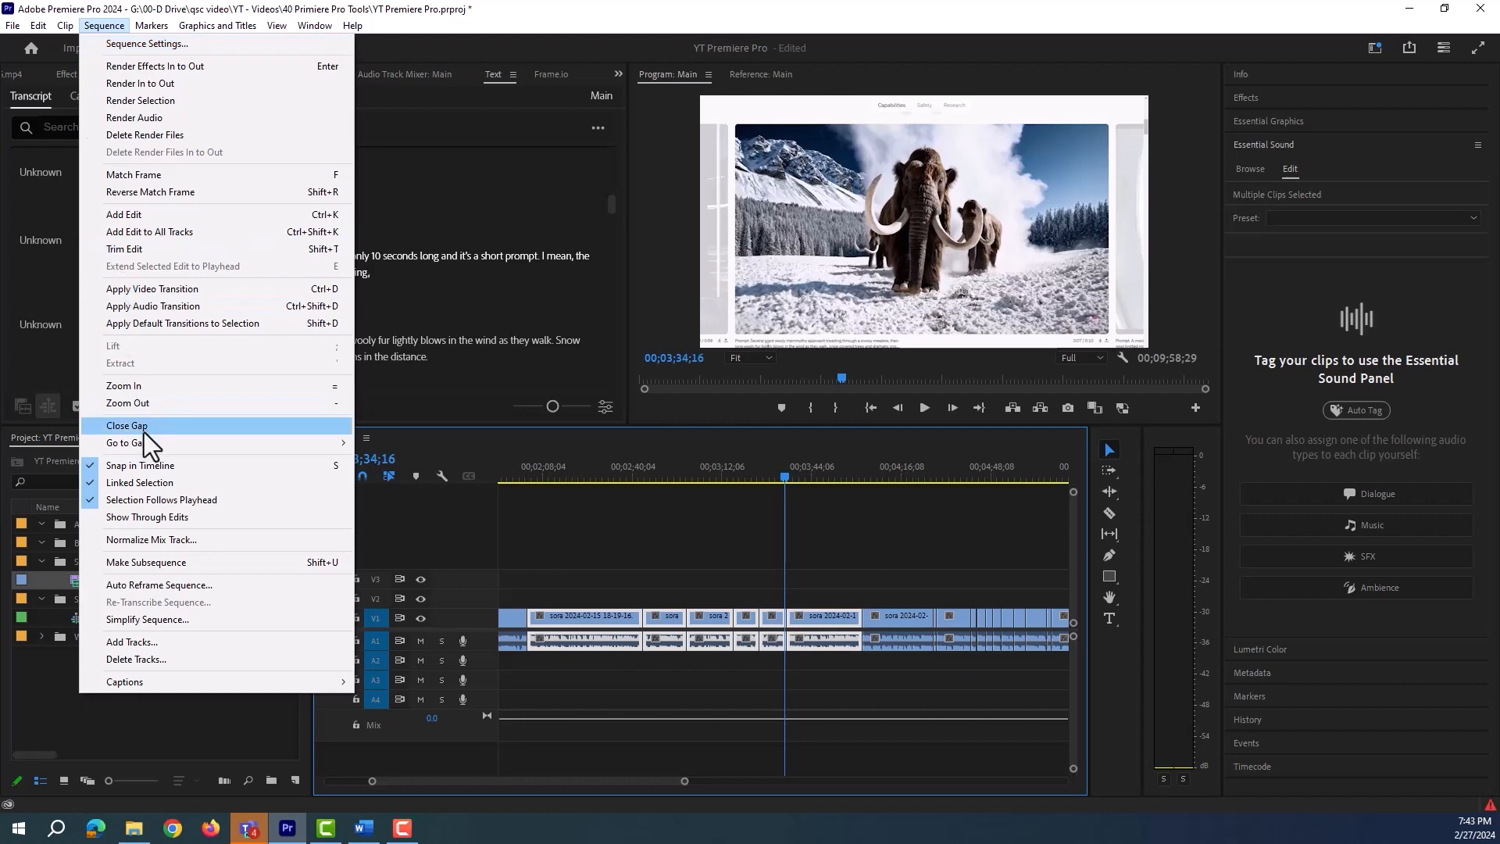
click(554, 3)
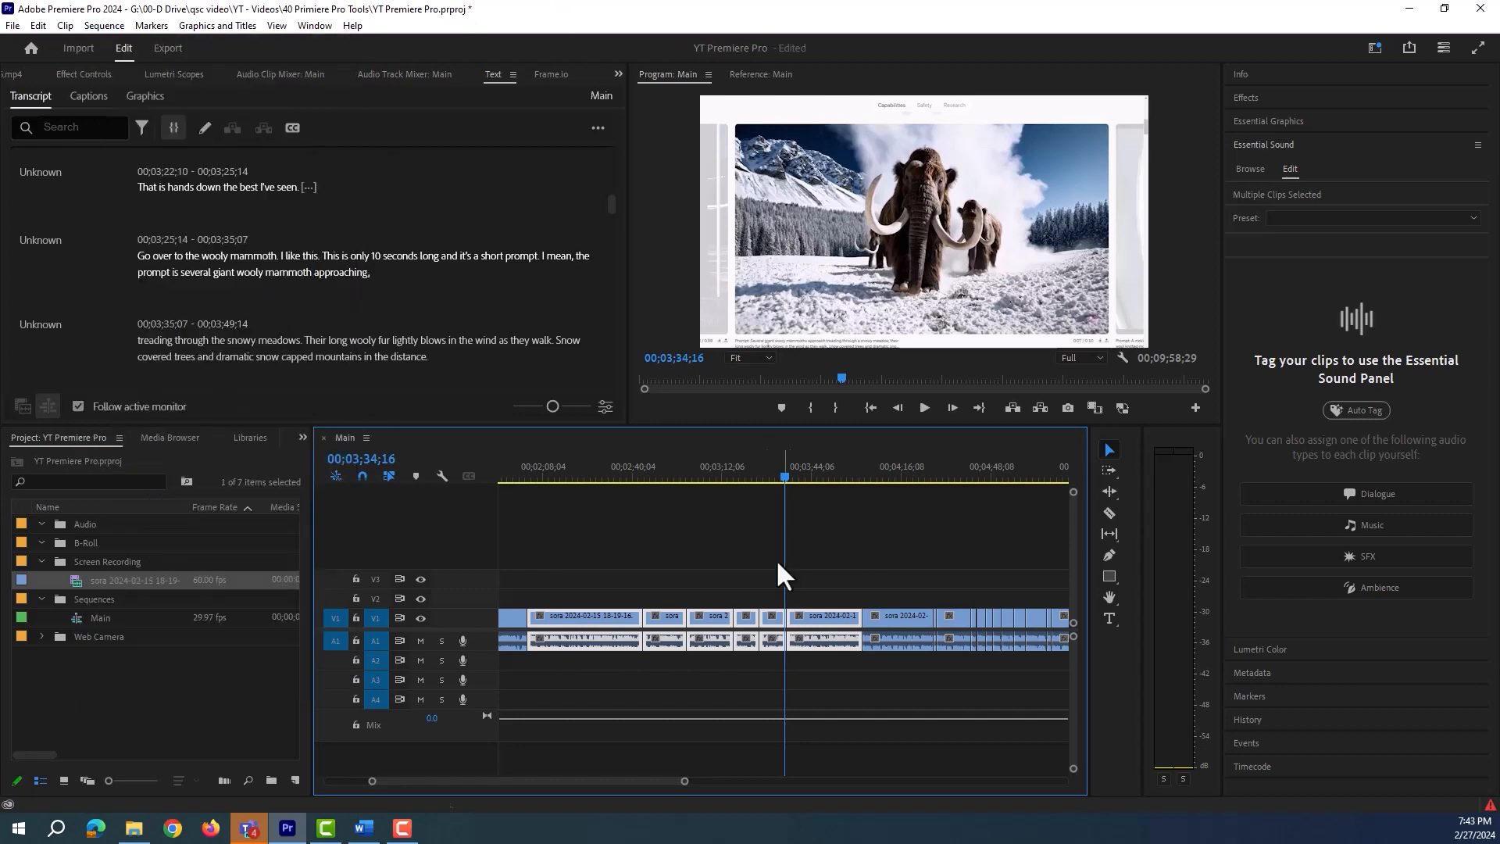
click(783, 469)
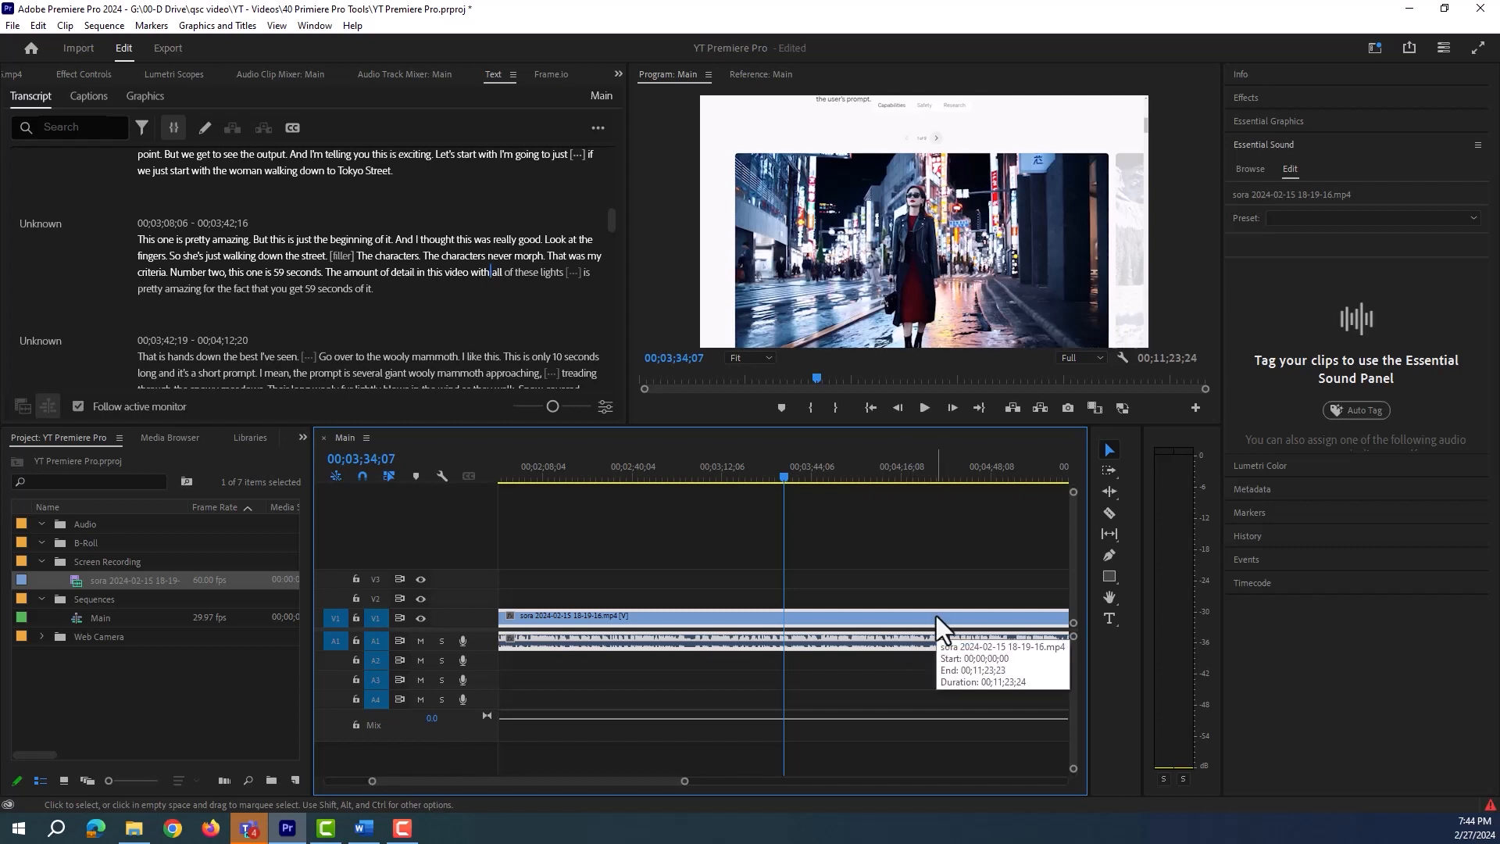
Apply the Dialogue preset Balanced Low Tone Voice to the sora clip in Essential Sound.
click(1282, 144)
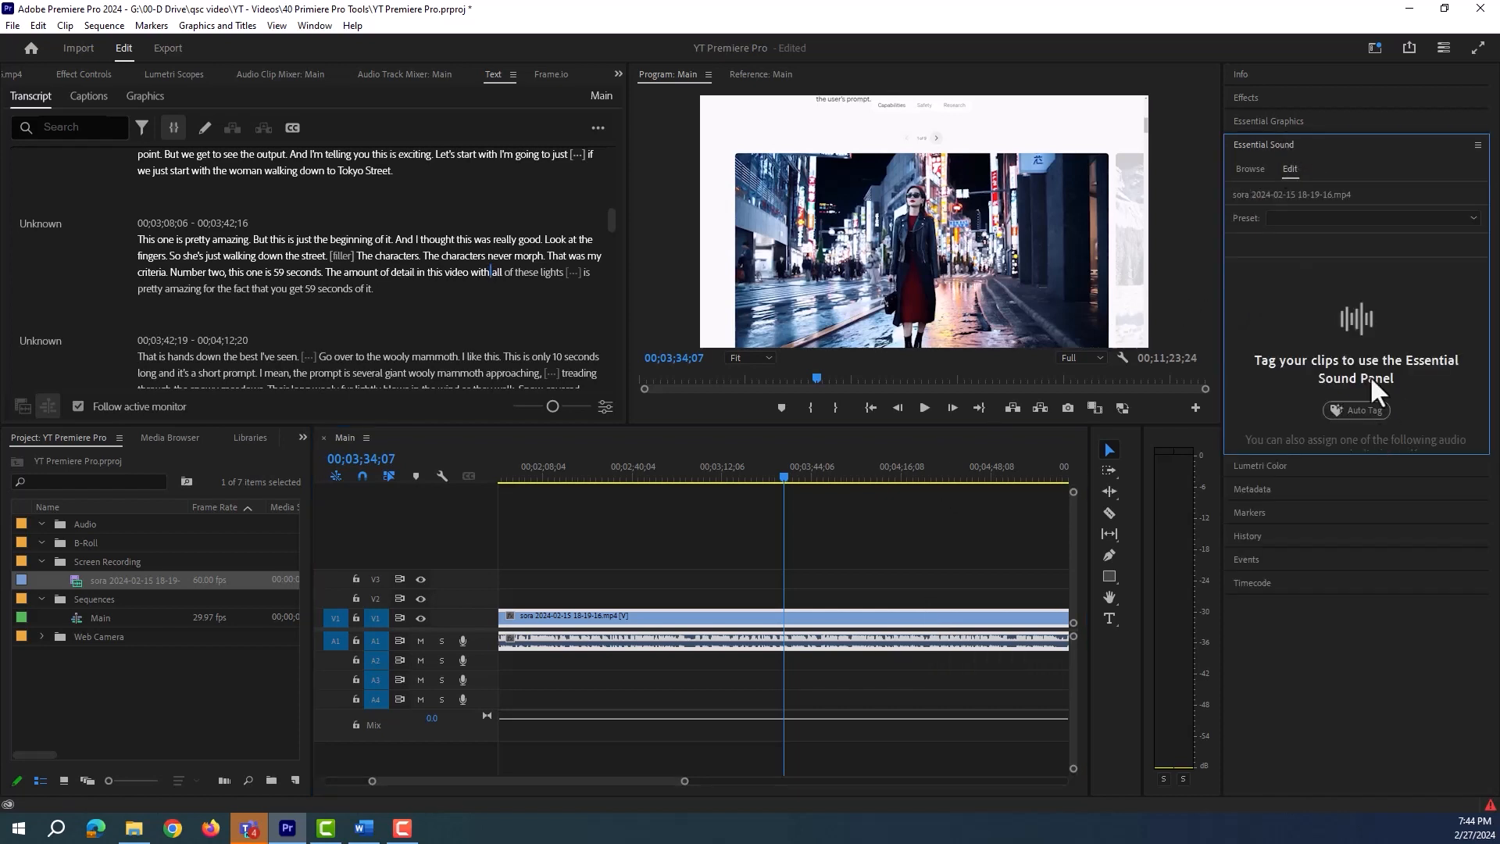
click(1305, 219)
mouse_move(1309, 238)
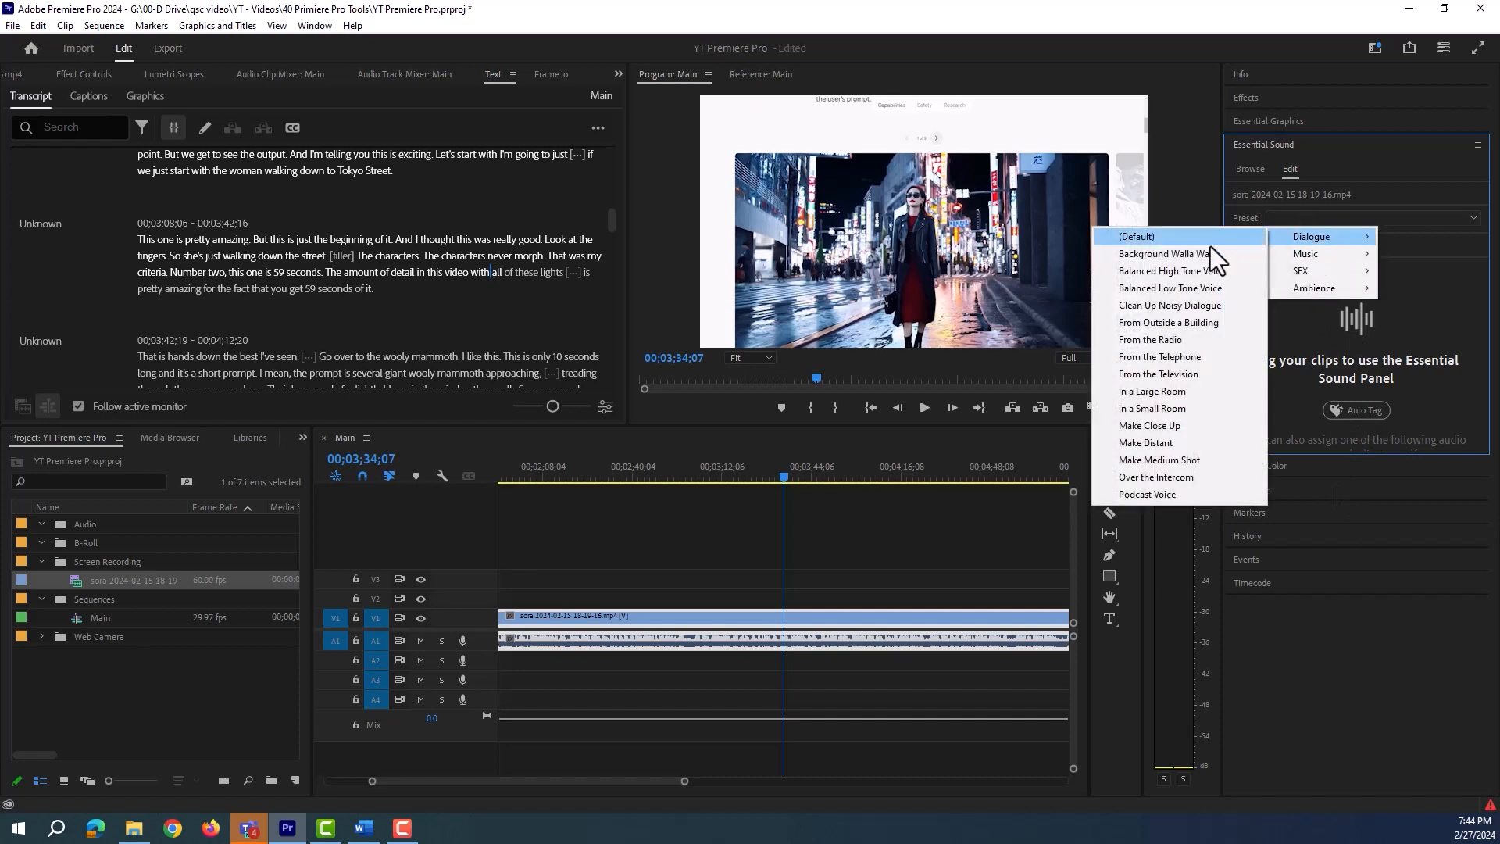
click(1196, 289)
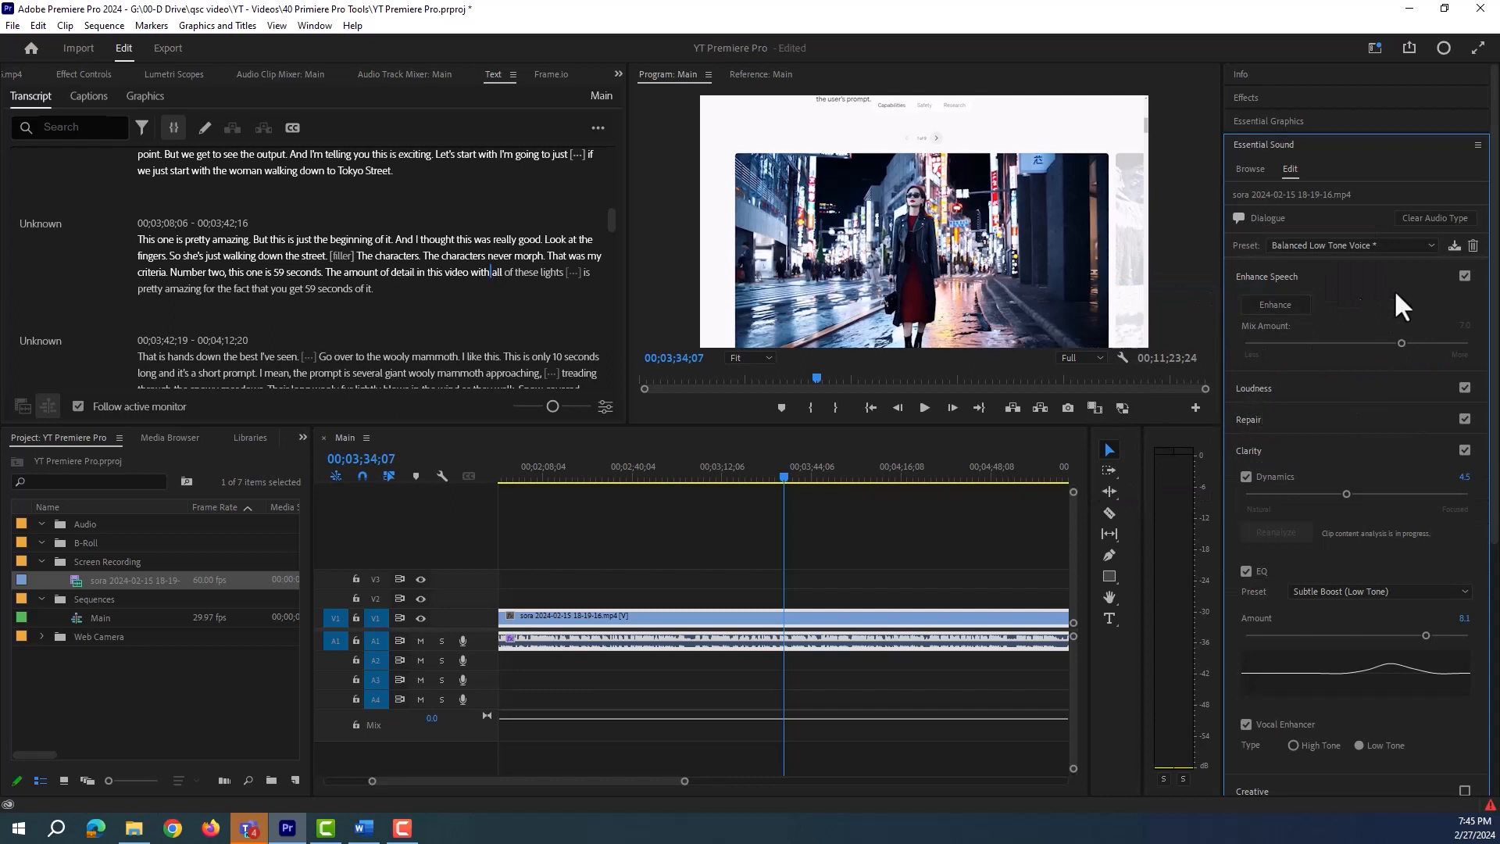
Run Enhance Speech on the sora clip and set its mix amount to 8.5.
click(1273, 308)
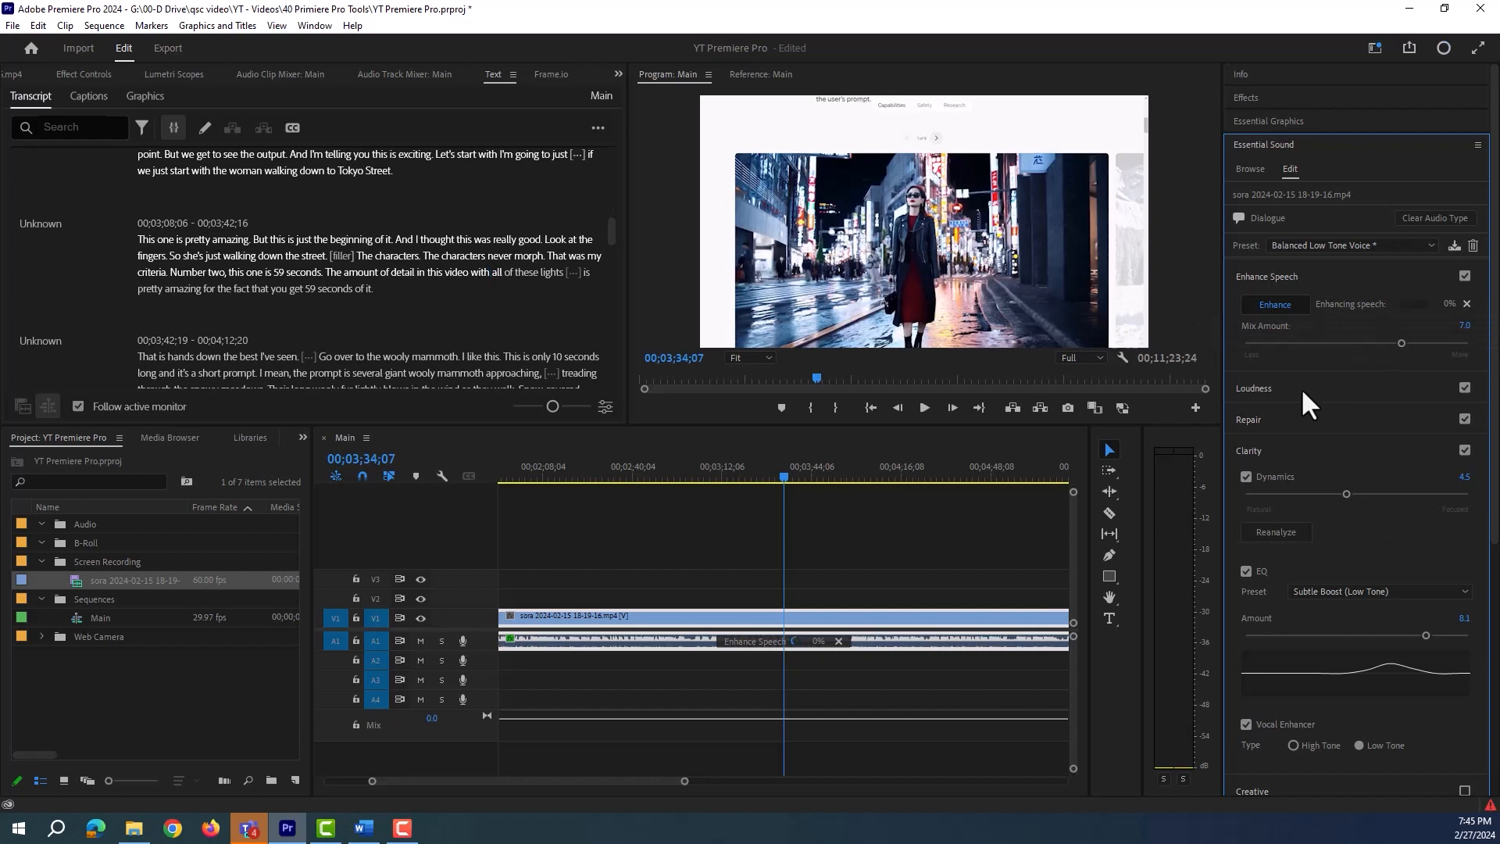
drag(1399, 349, 1406, 351)
drag(1428, 345, 1432, 346)
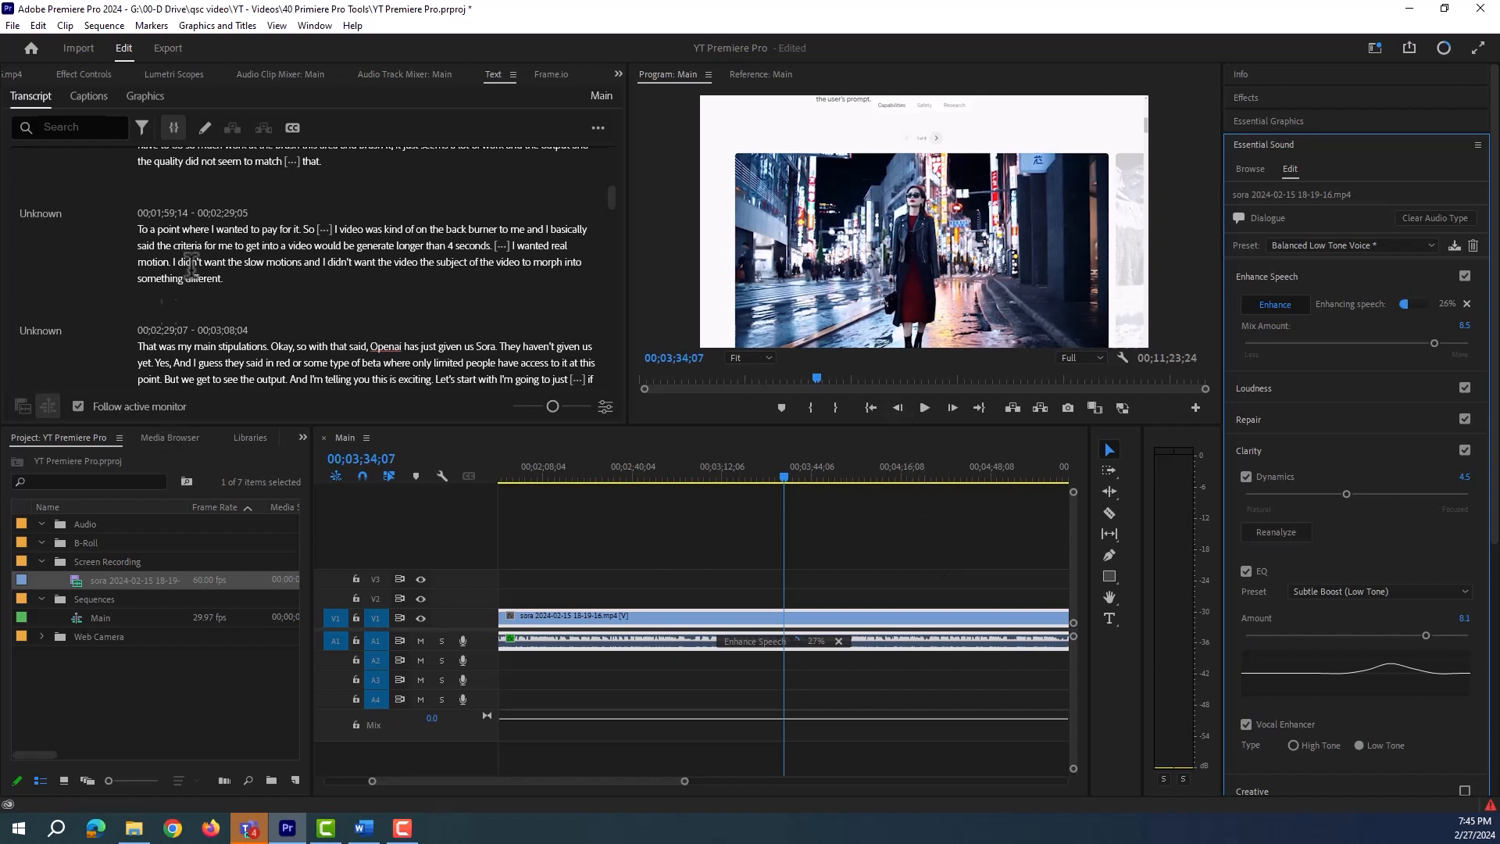
Show the Audio Clip Mixer and open the Audio Track Mixer for the Main sequence.
click(280, 74)
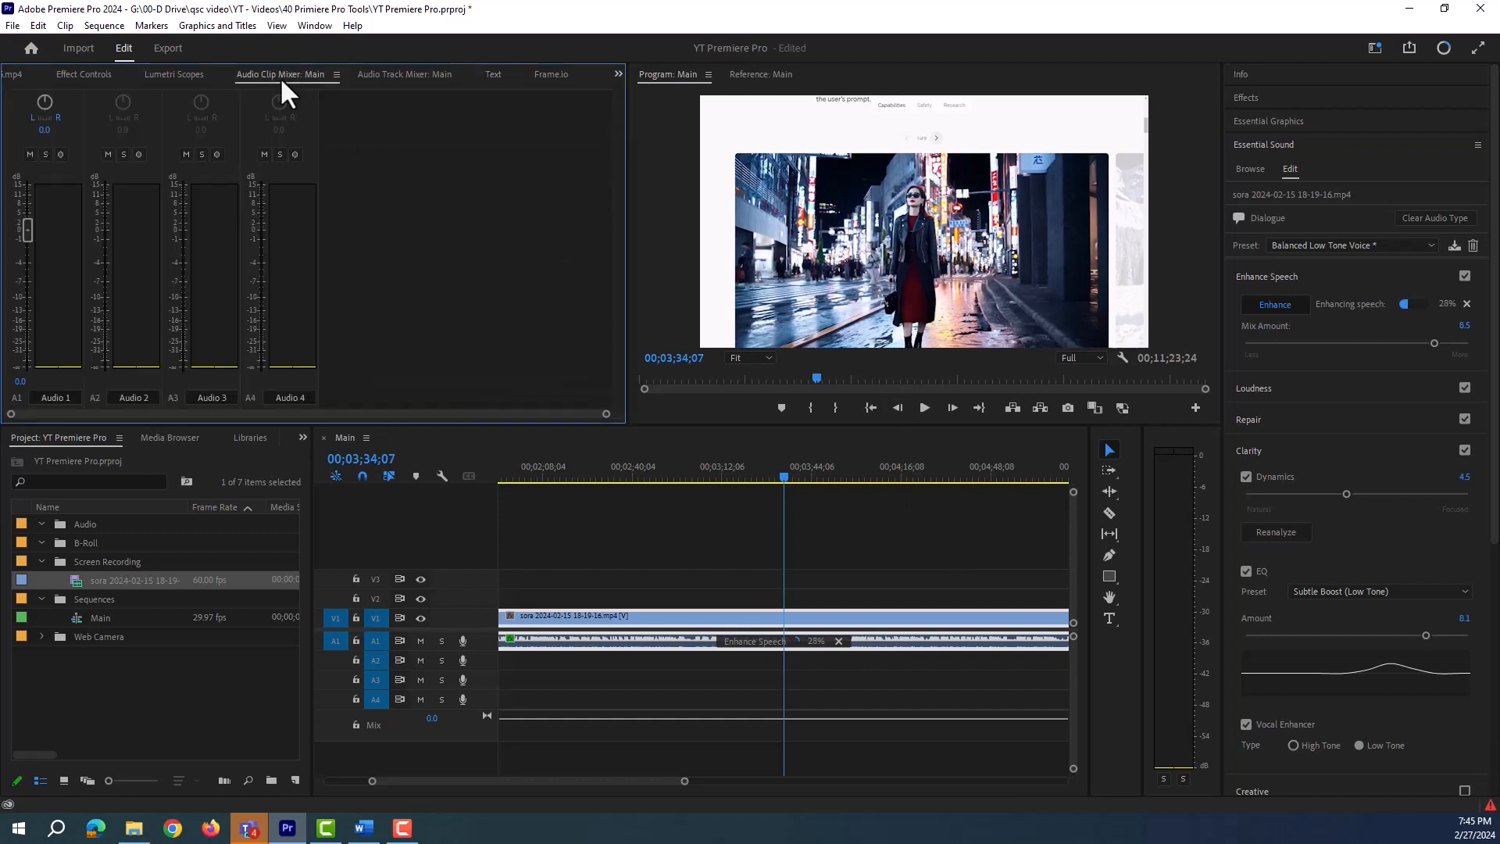
click(309, 26)
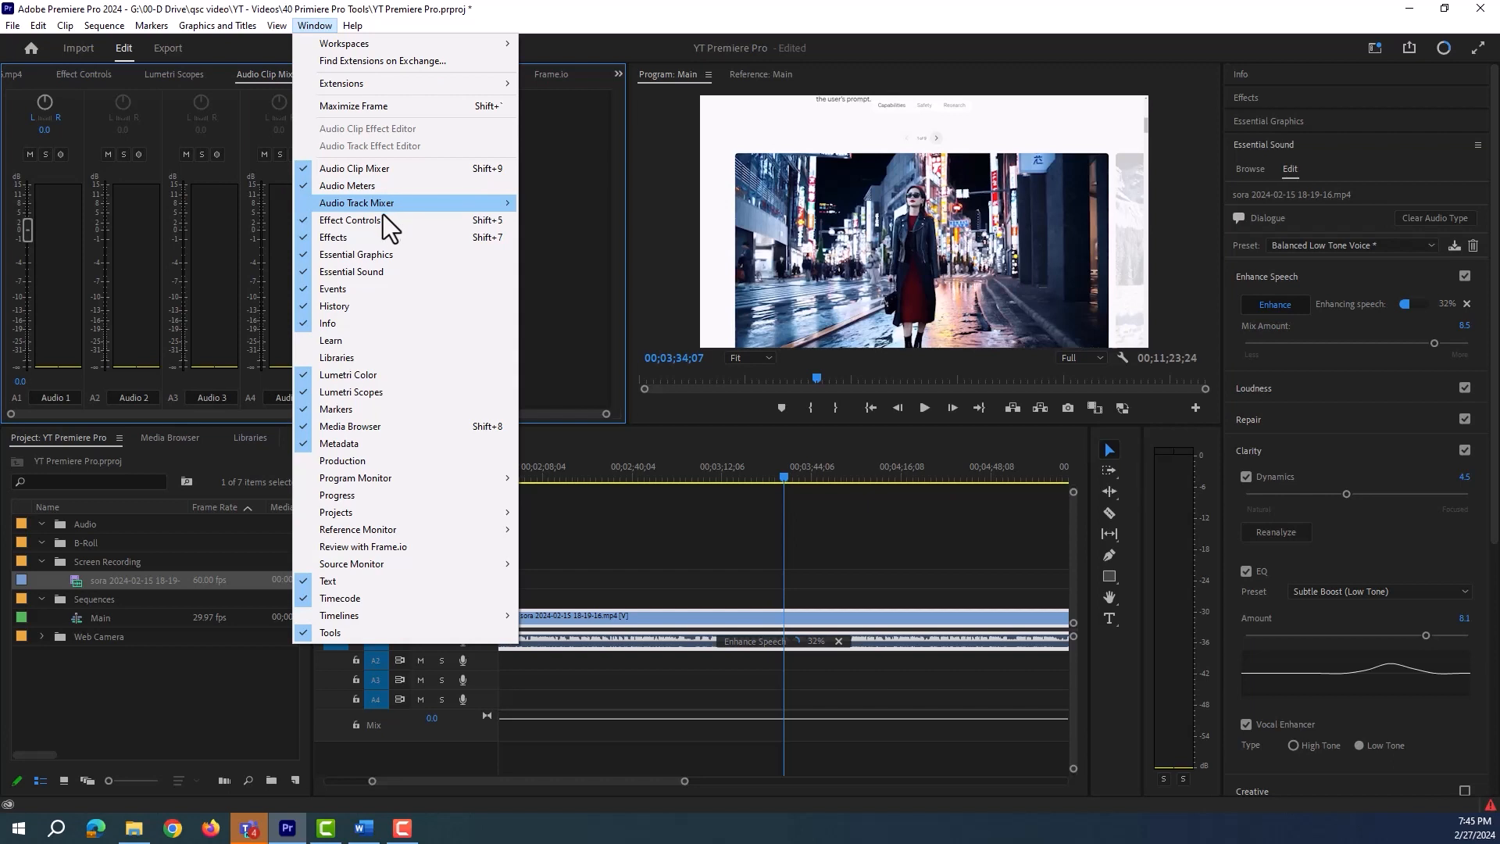
mouse_move(369, 204)
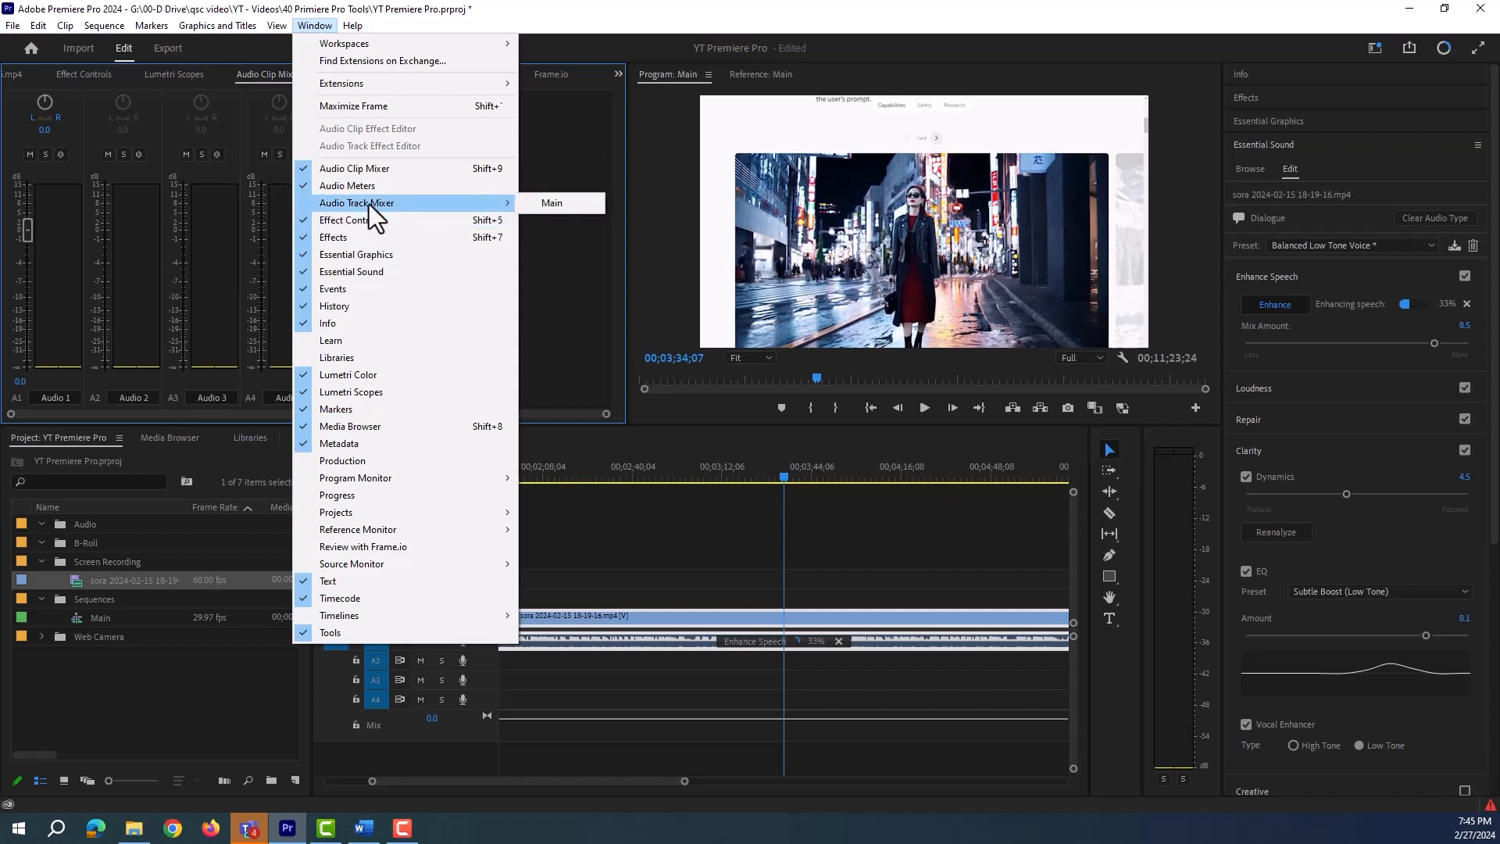
click(523, 203)
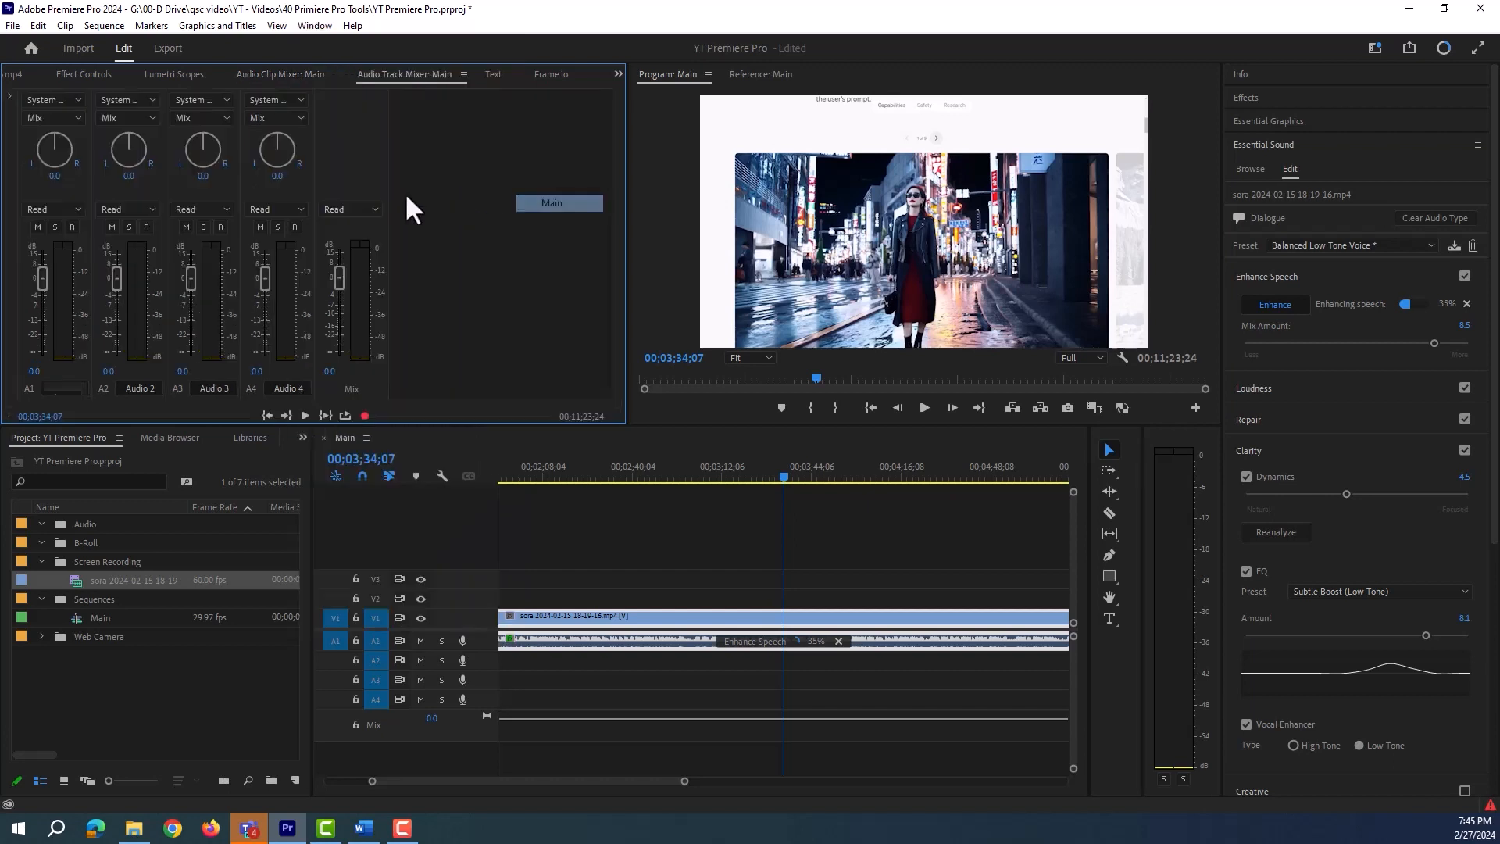
Expand the track mixer's effects and sends area and browse the effect categories available for track A1.
click(10, 95)
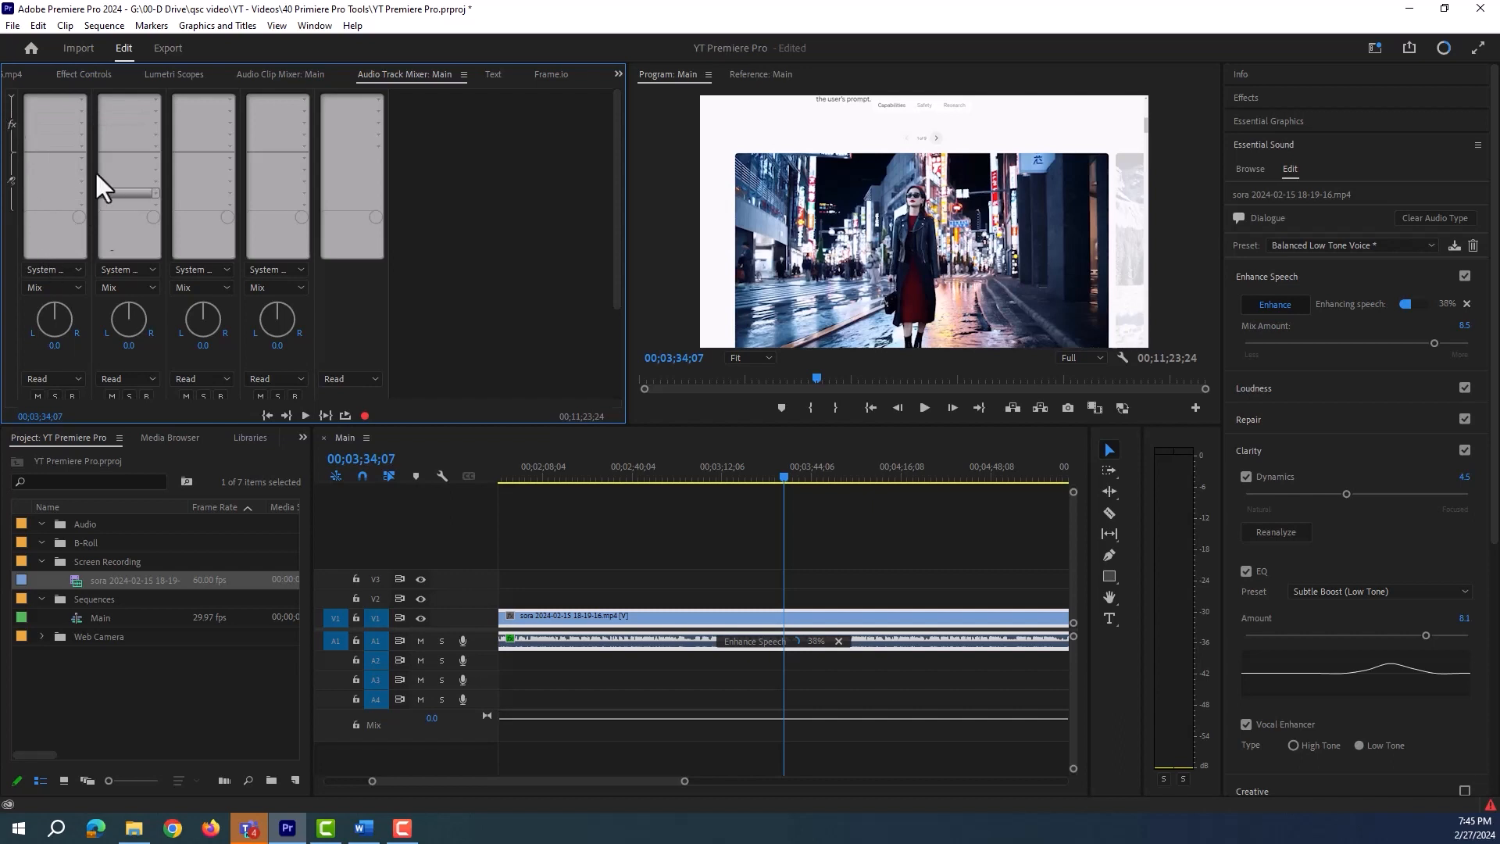
click(81, 122)
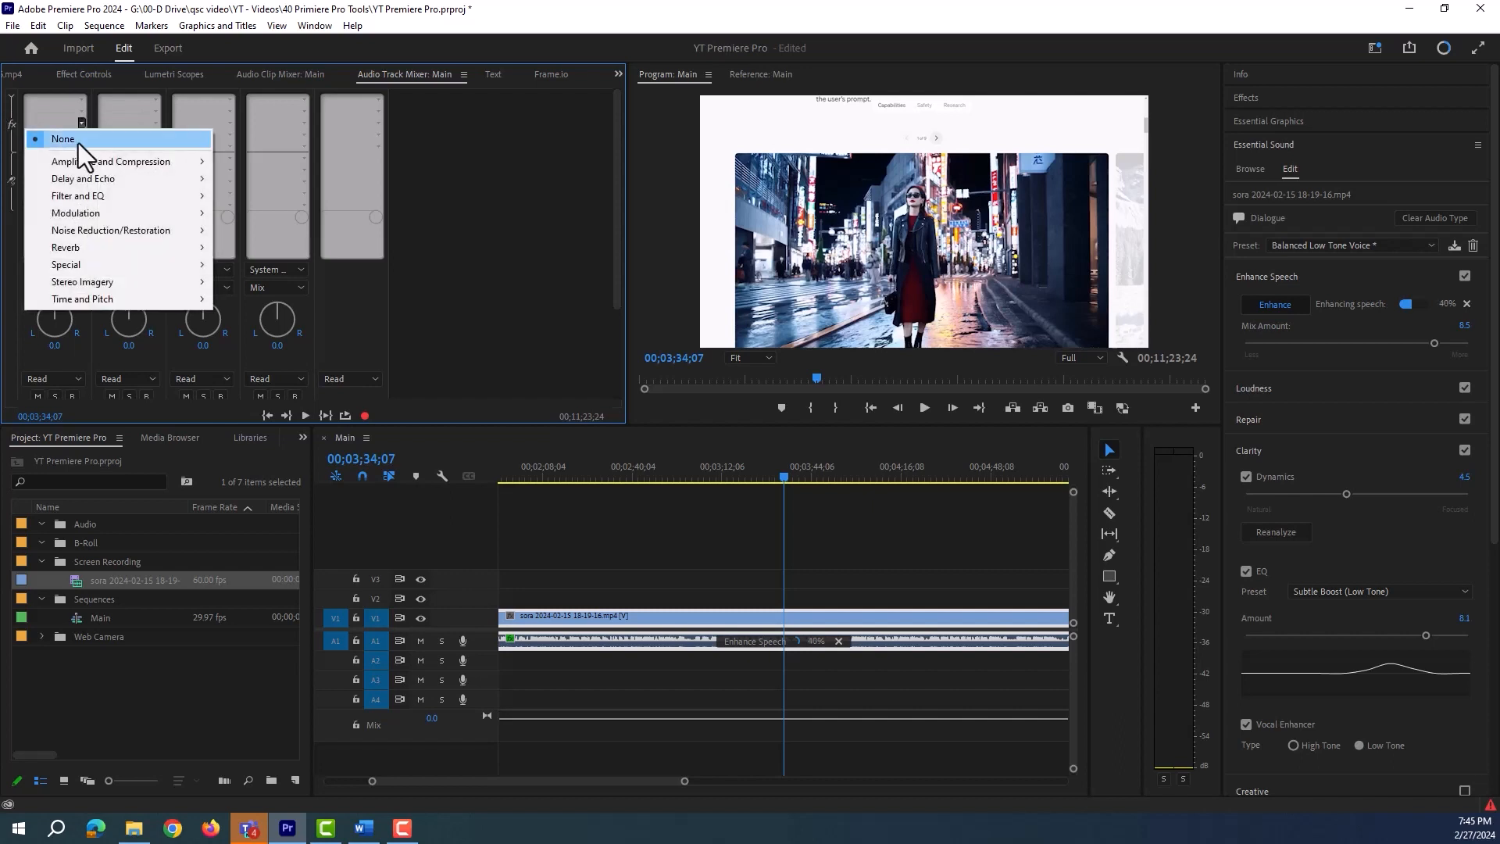
click(82, 105)
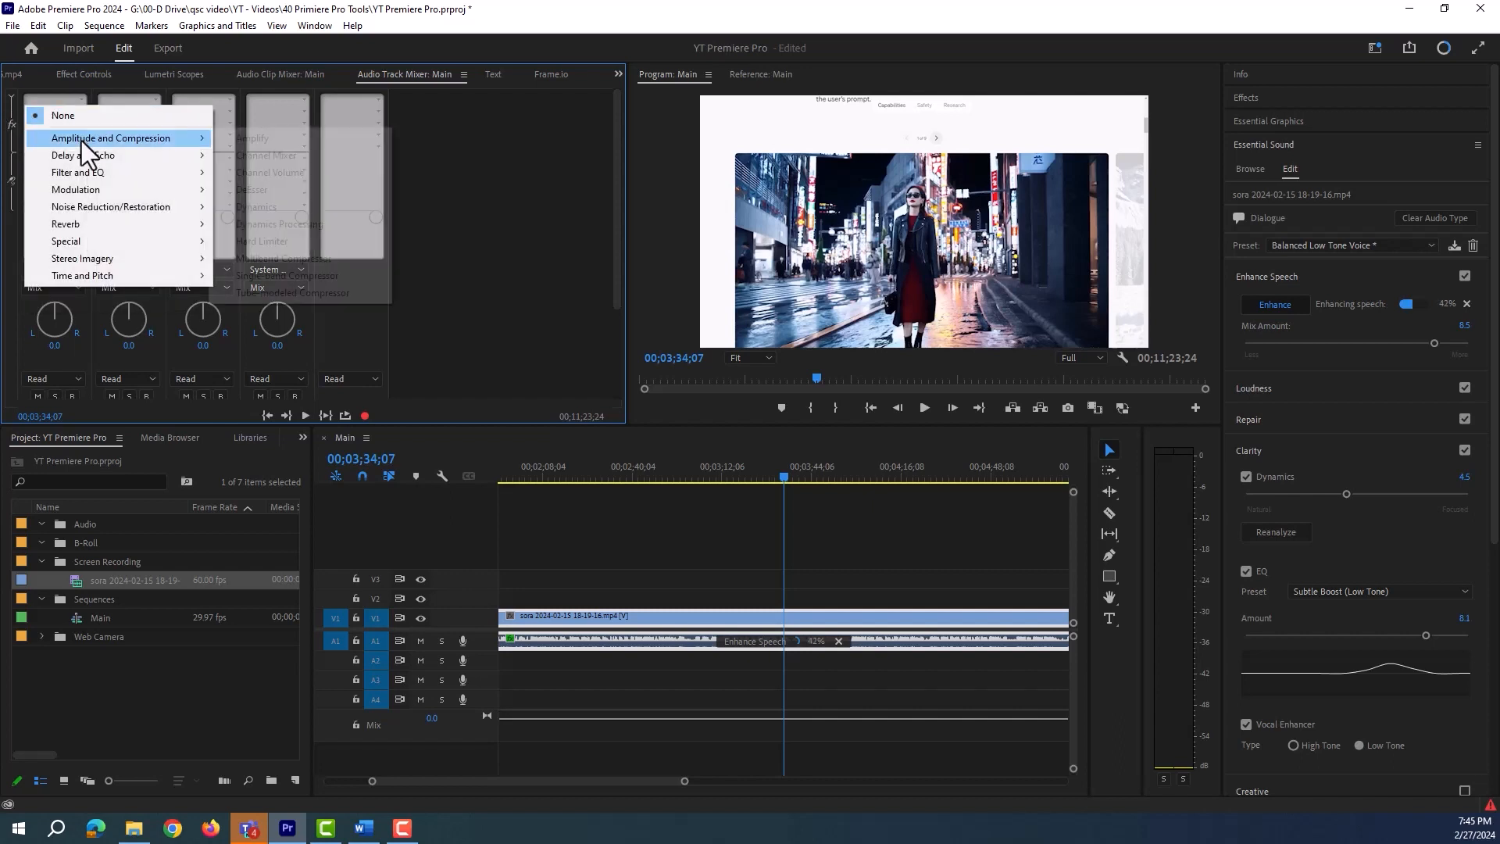
mouse_move(77, 205)
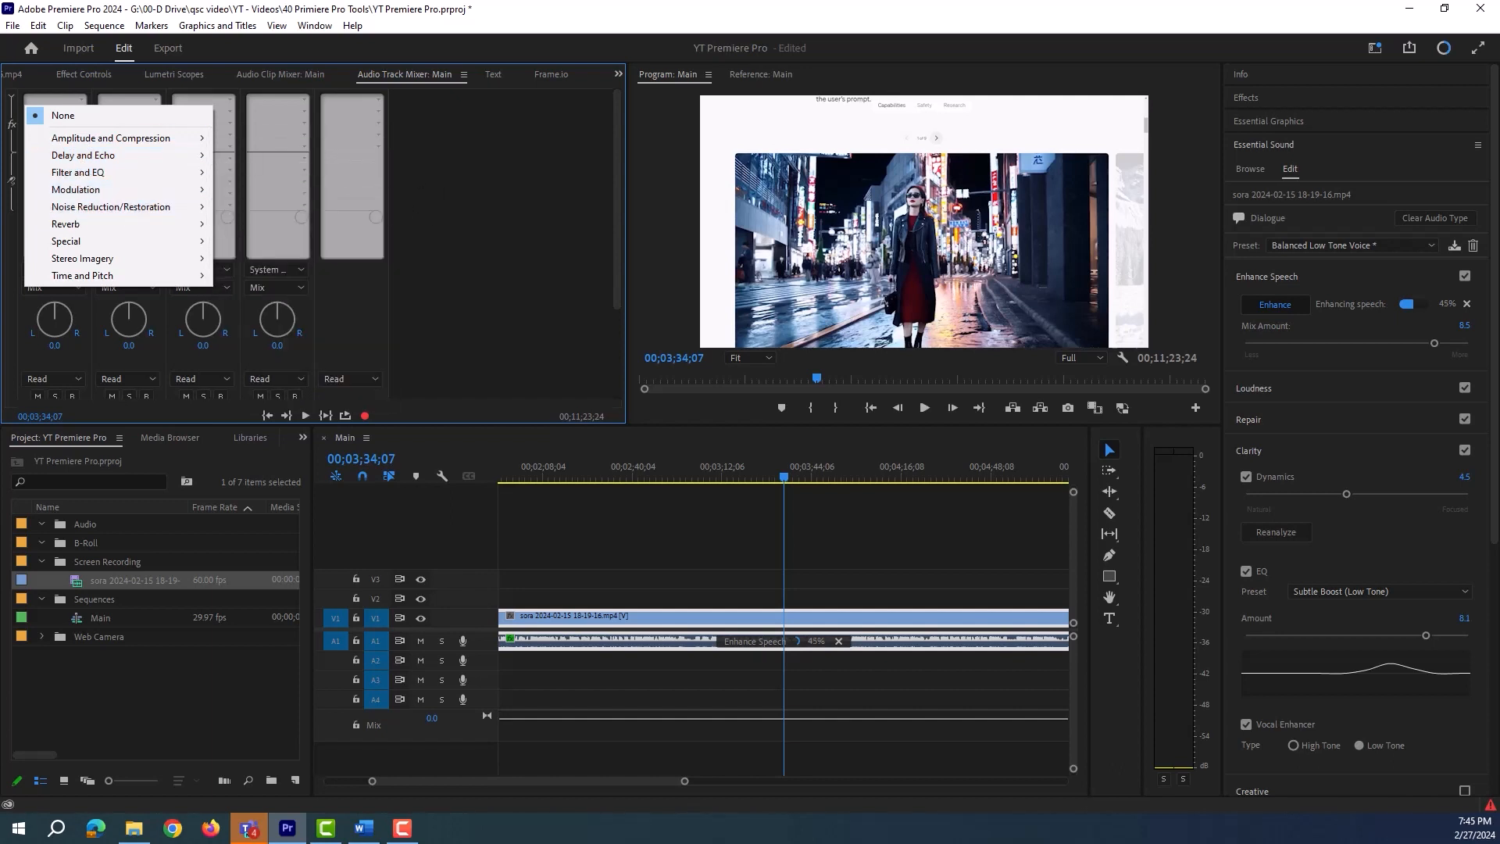
click(473, 220)
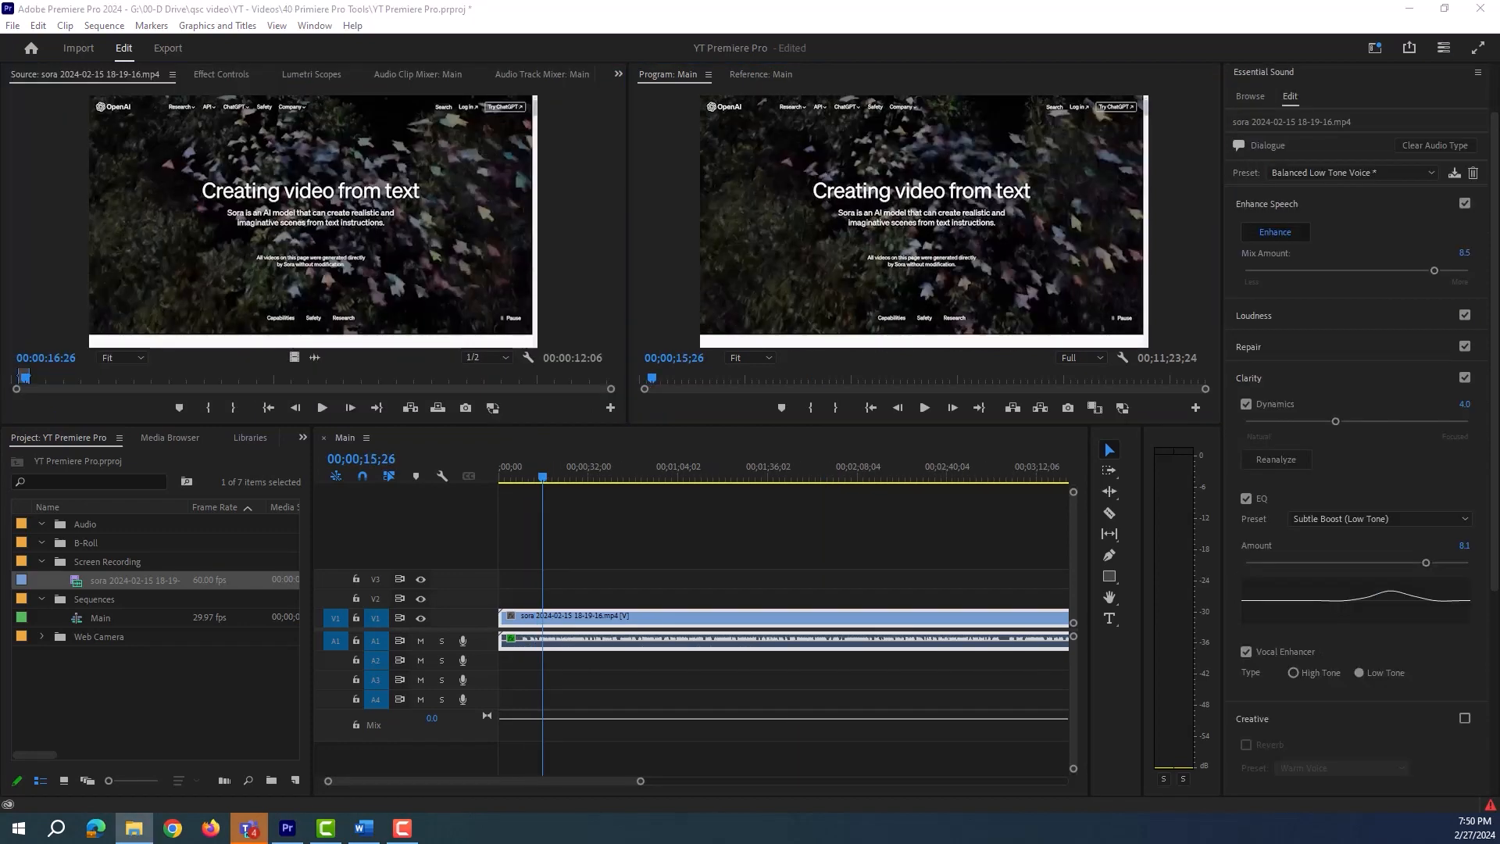
Import the Epic Fantasy Adventure audio file into the project's Audio bin.
drag(0, 508, 86, 520)
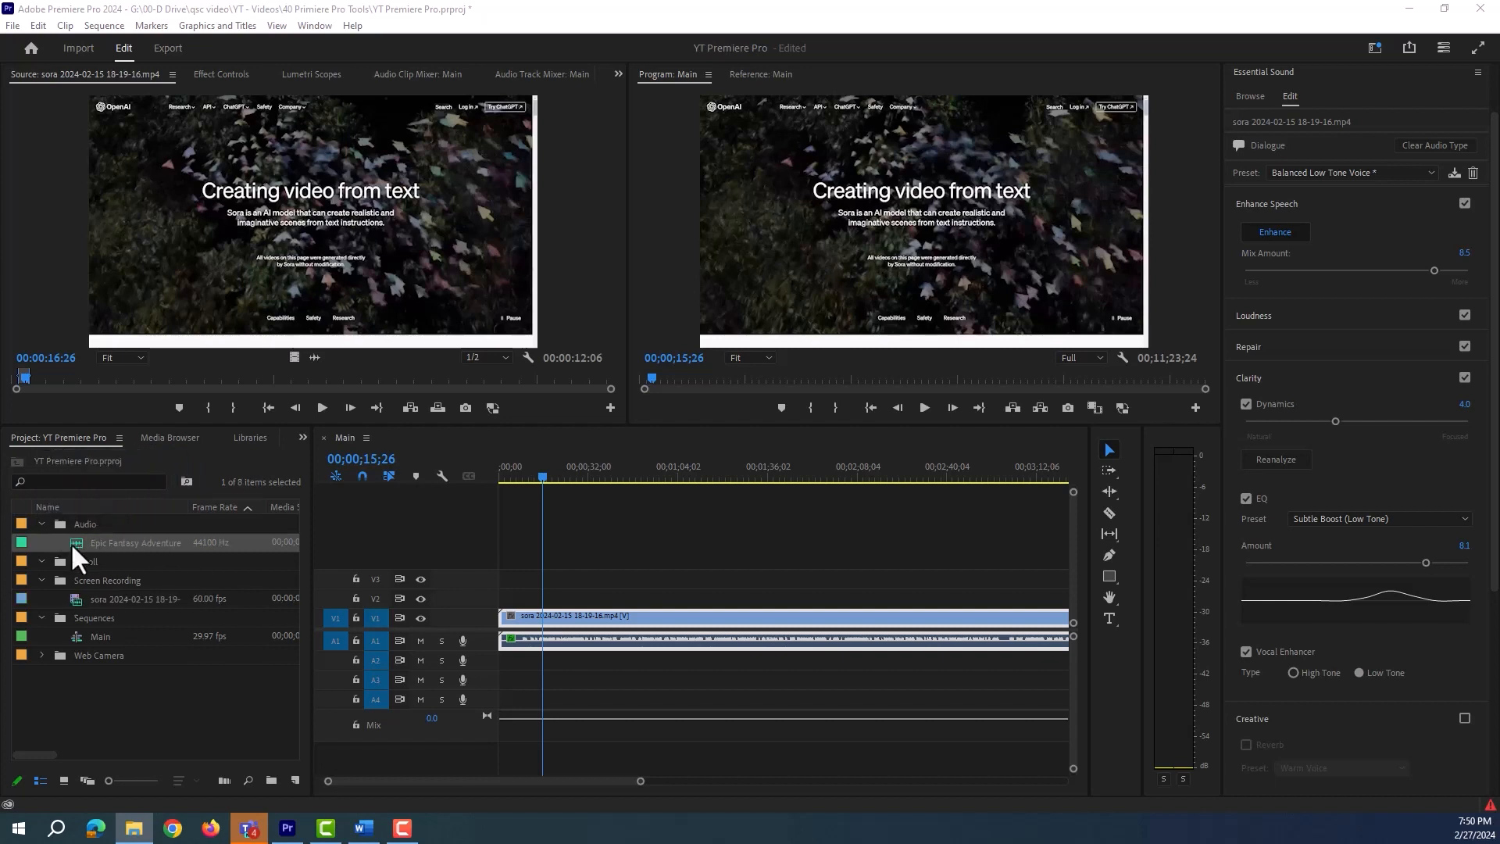
Place the Epic Fantasy Adventure audio at the start of track A2, assign it the Music audio type, and preview the mix.
drag(71, 547, 476, 667)
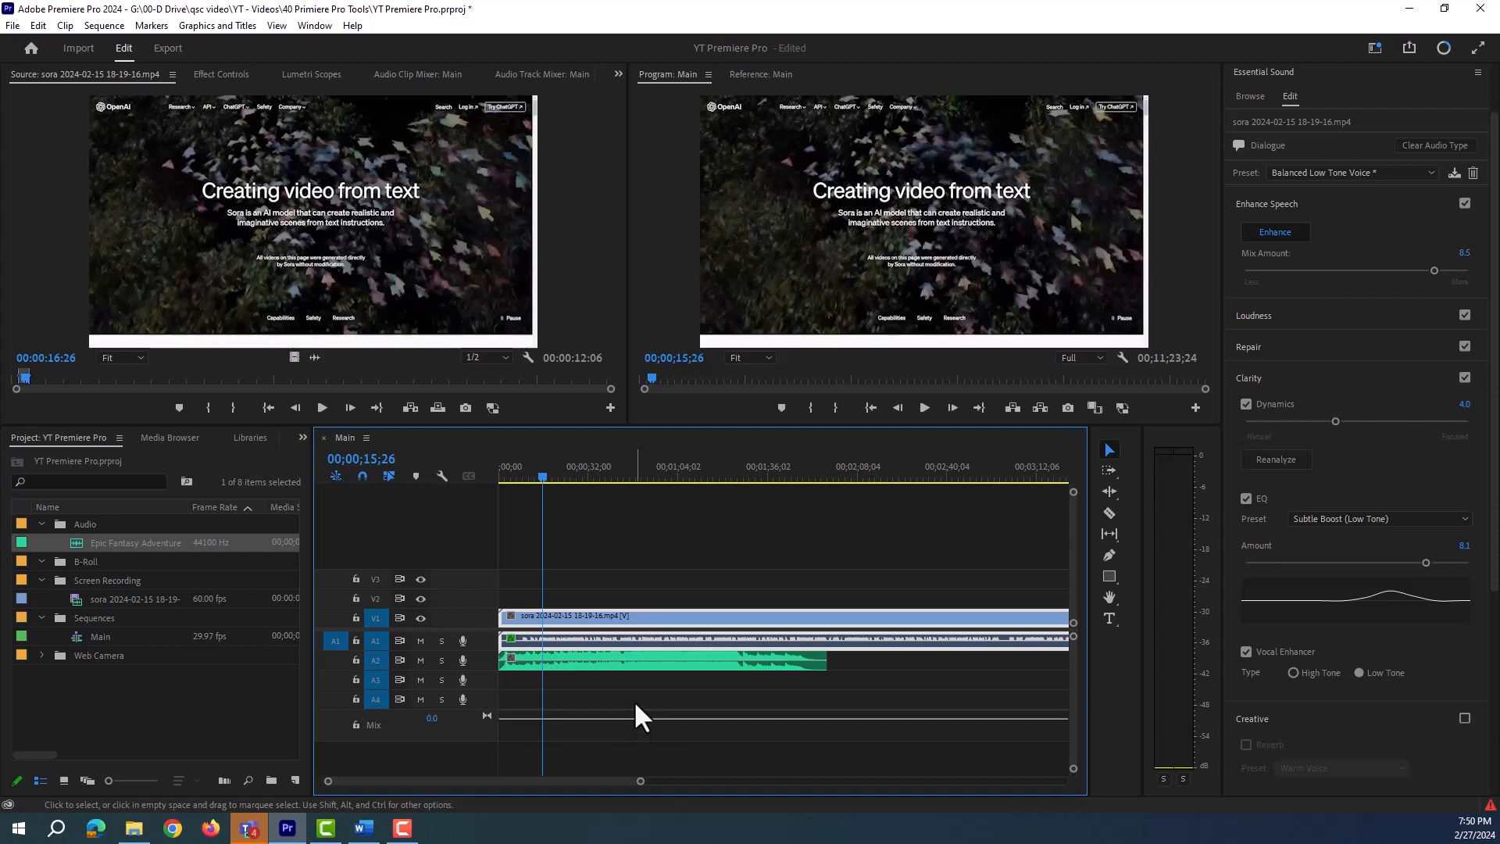
click(639, 660)
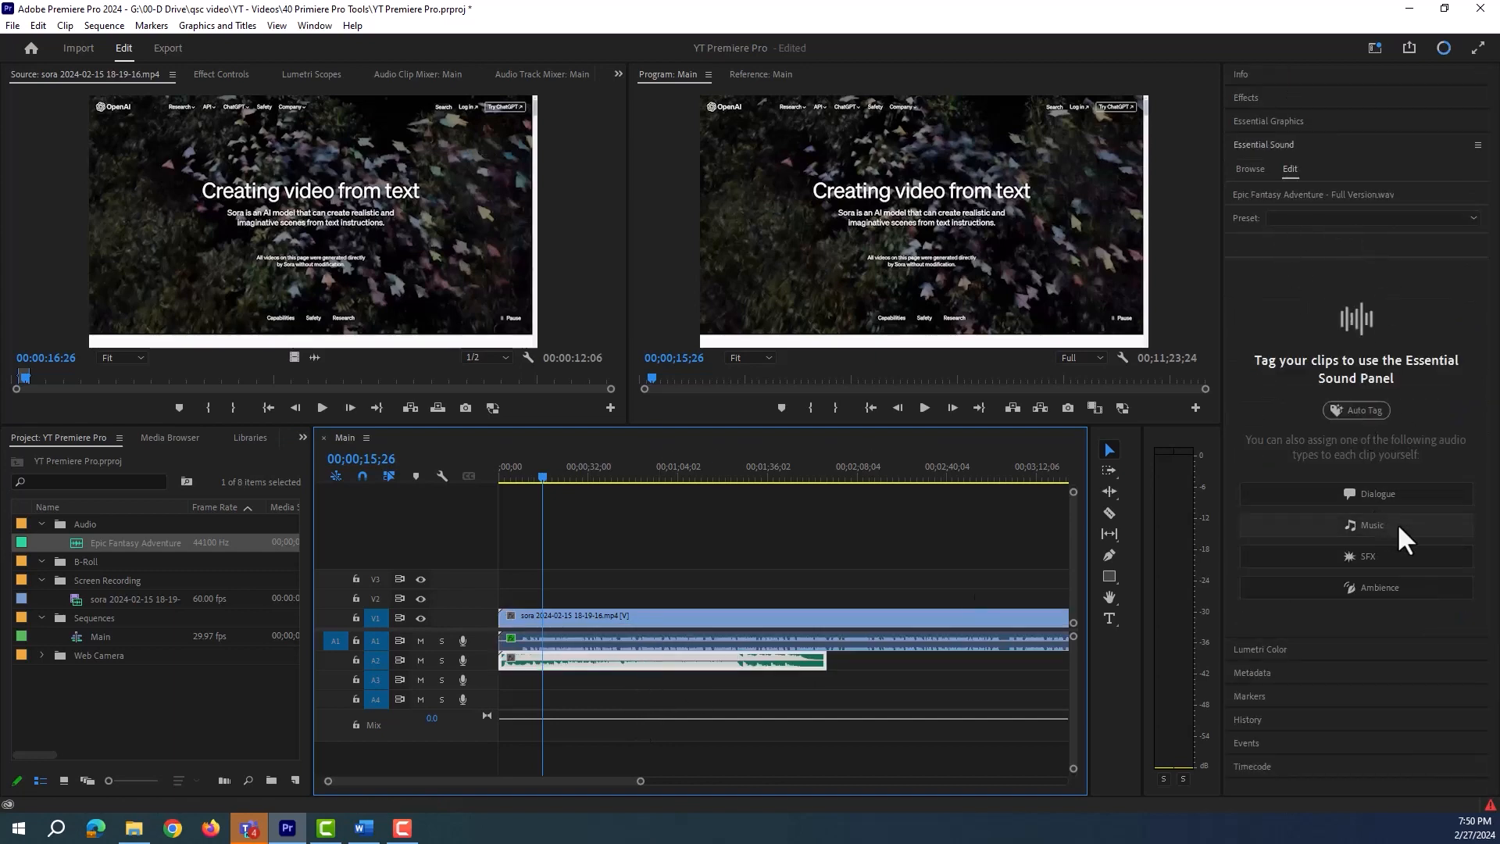
click(1365, 525)
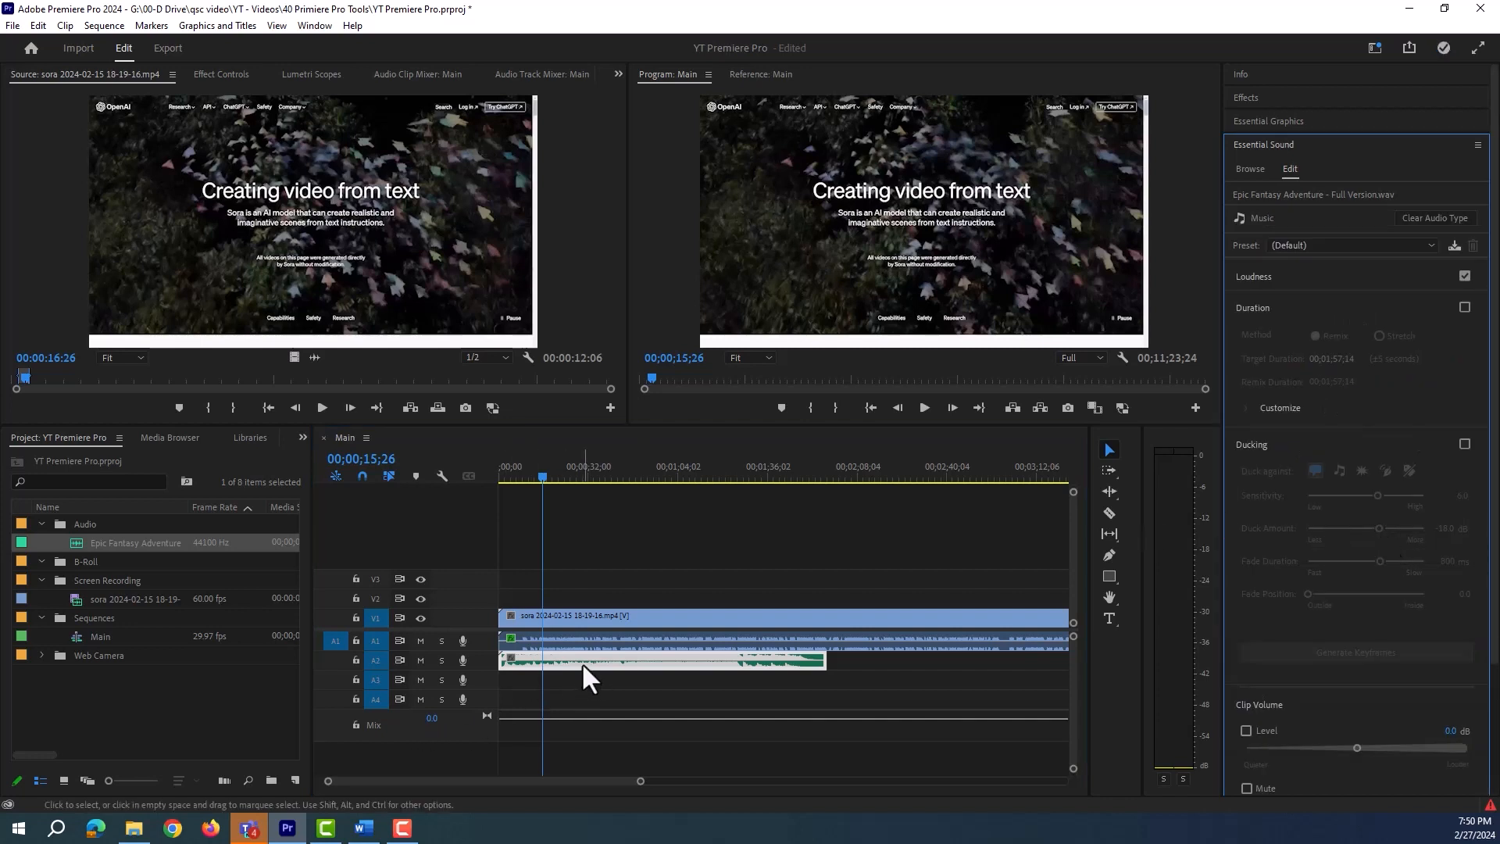
click(924, 407)
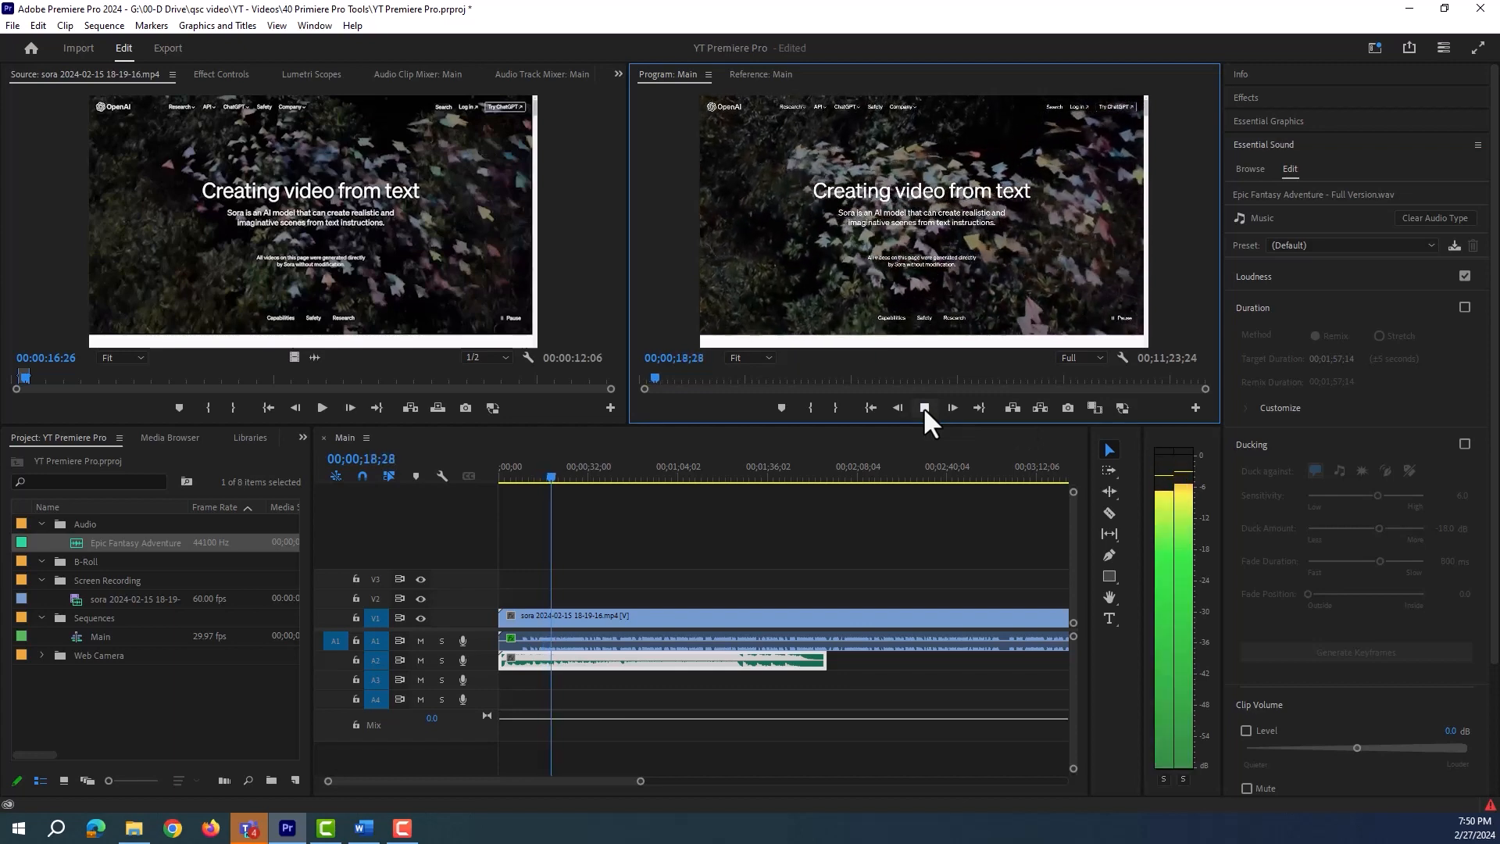
click(920, 407)
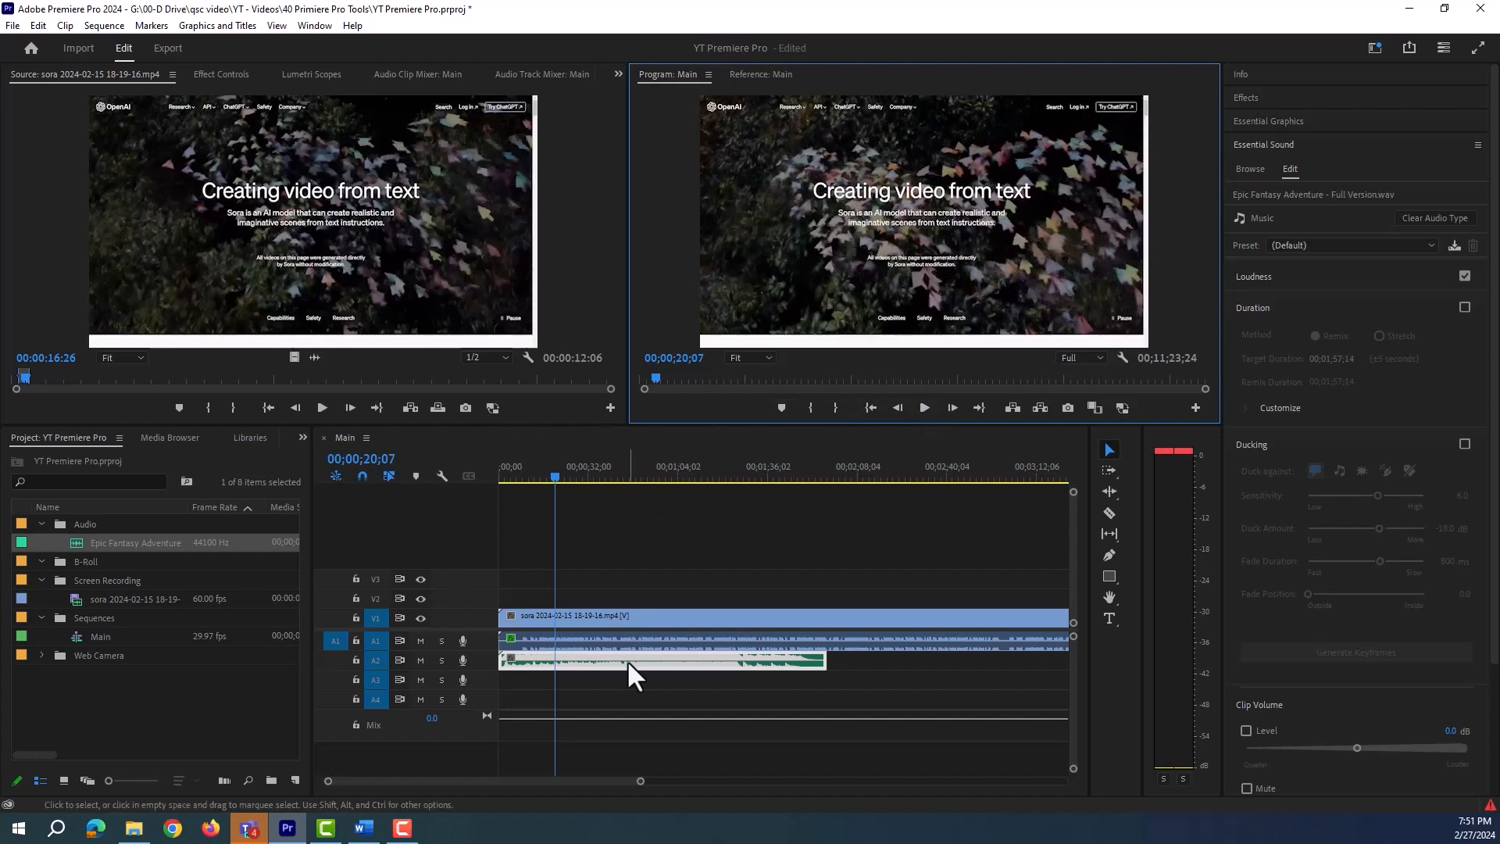
Apply the Balanced Background Music preset to the music clip and lower its level to -9.8 dB, checking each change by playback.
click(1319, 242)
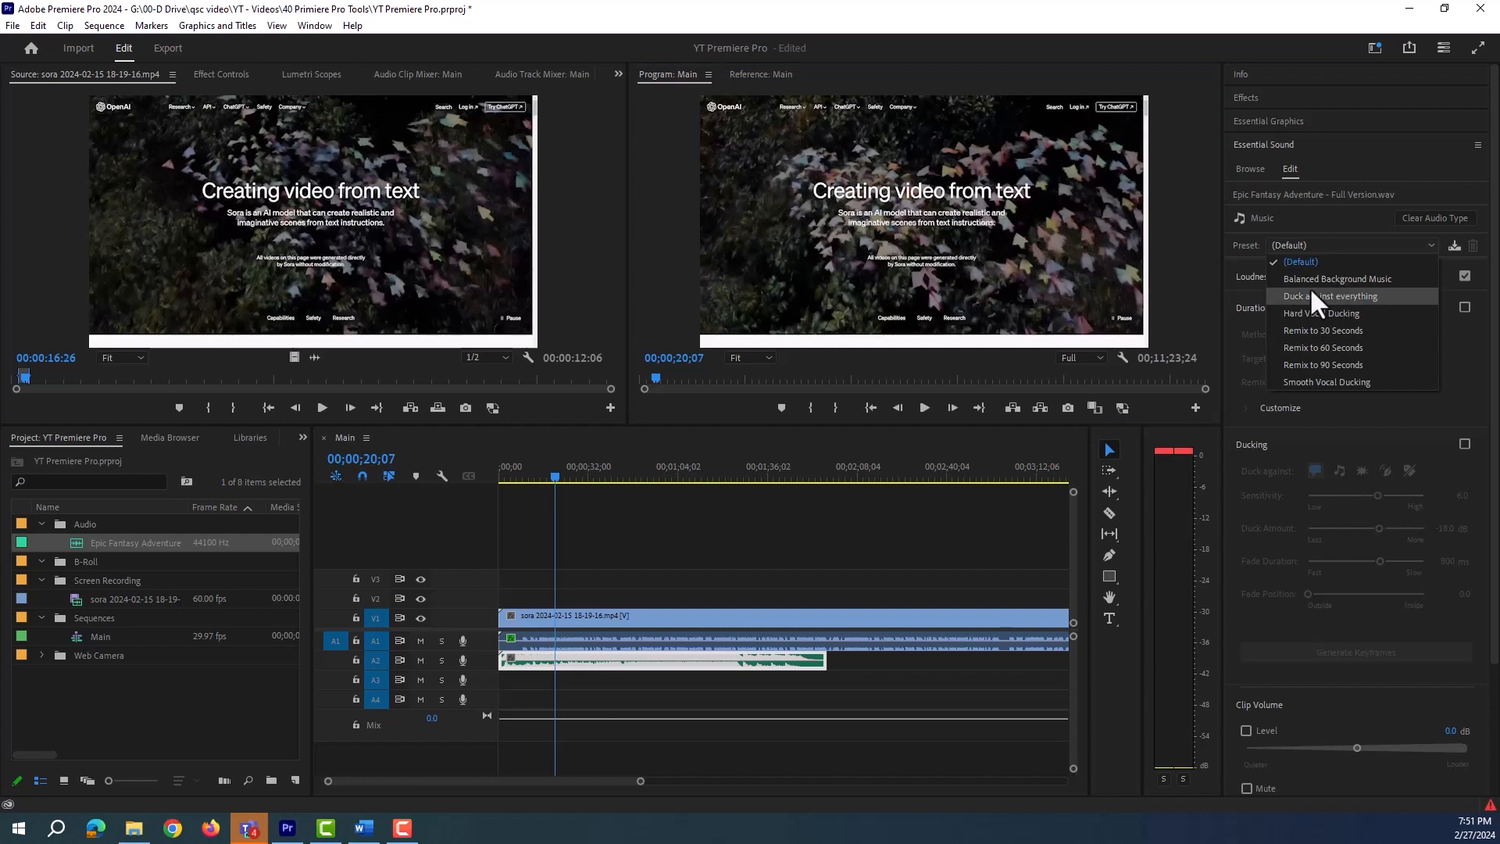
click(1339, 278)
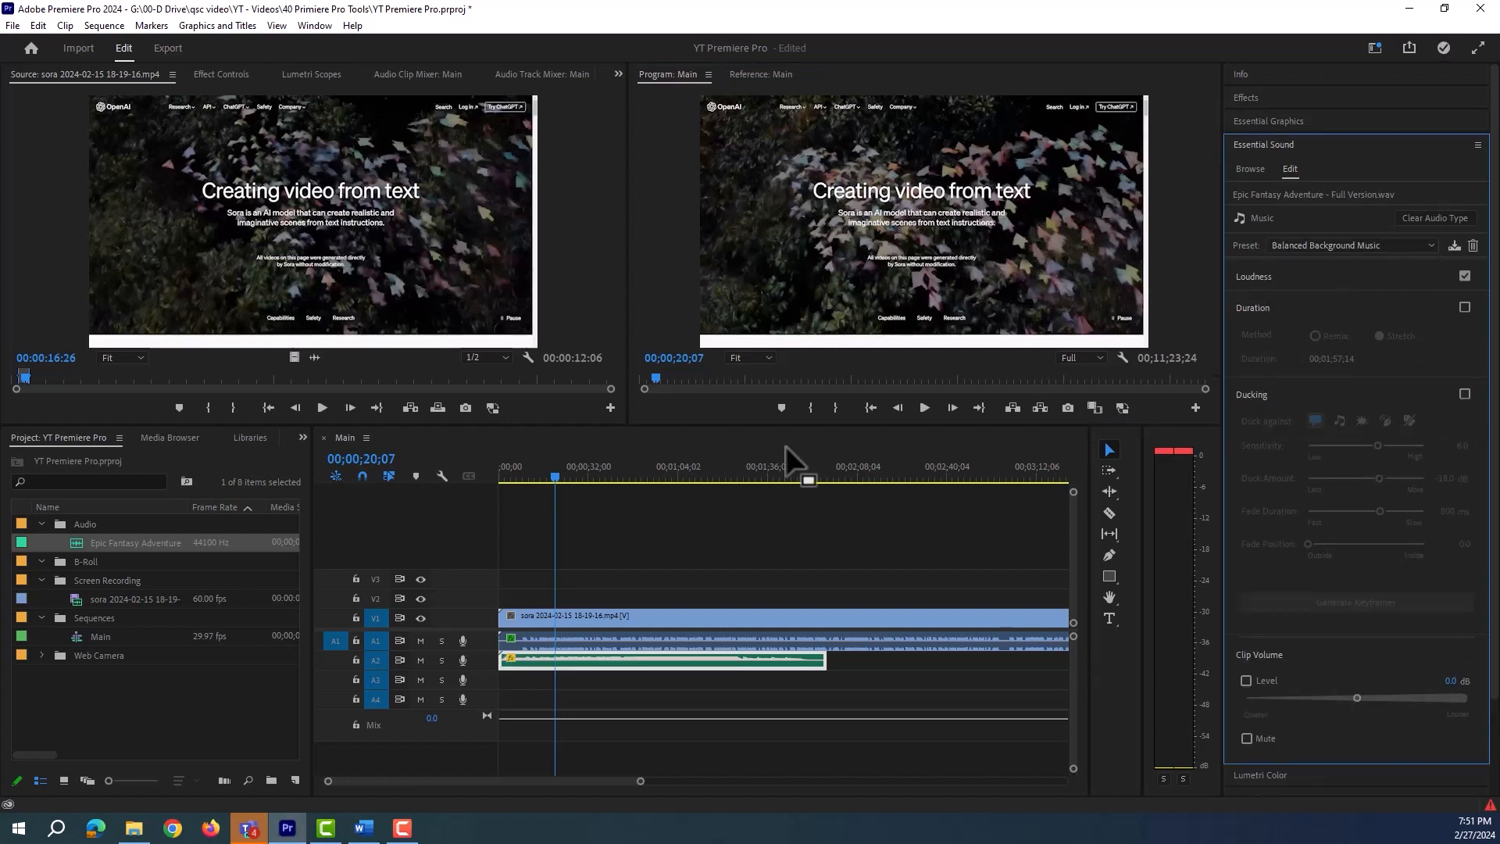
click(924, 408)
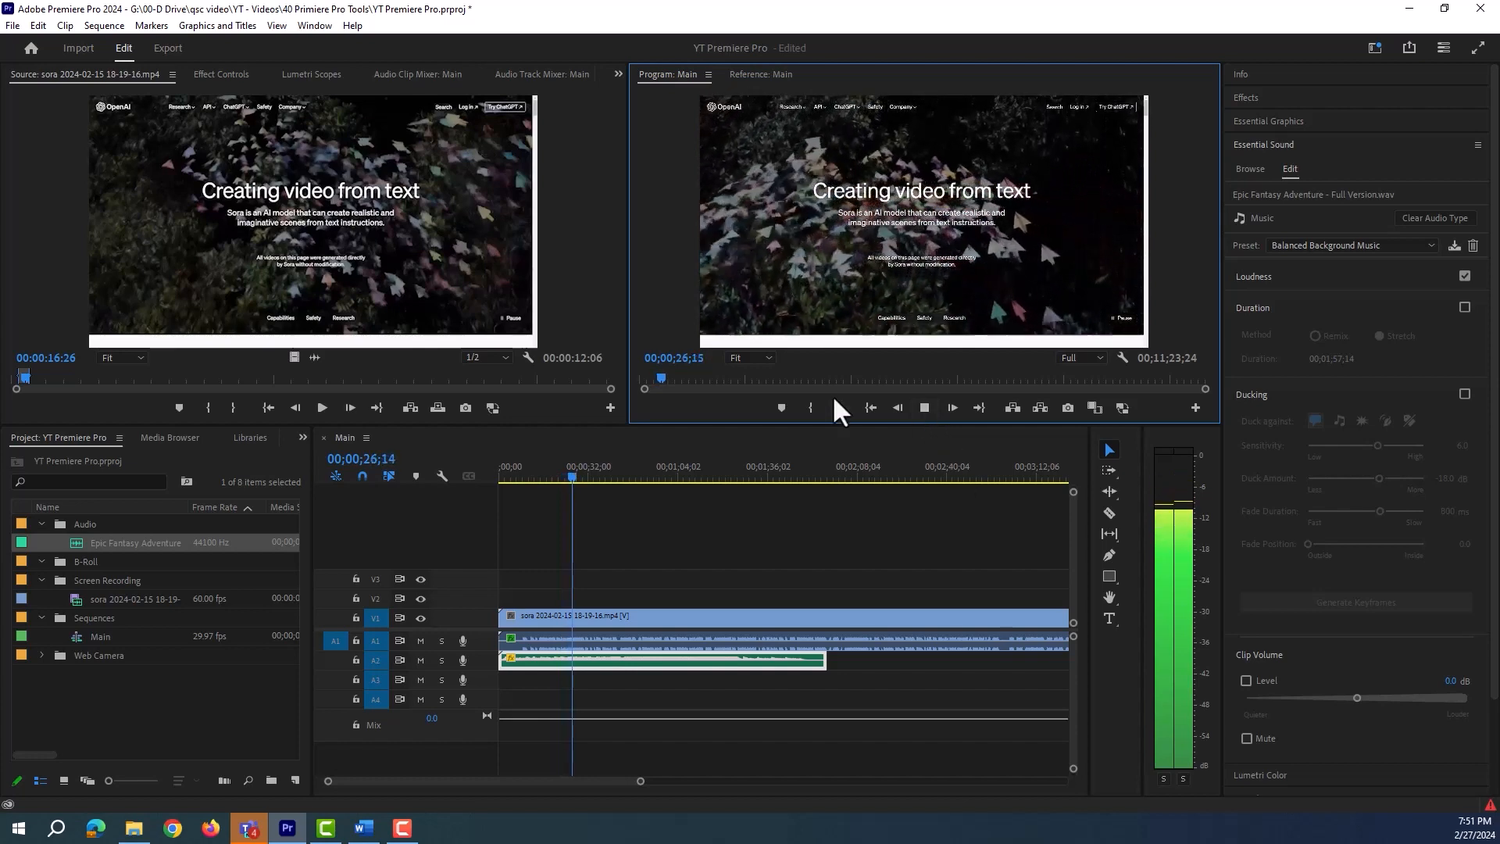
click(925, 407)
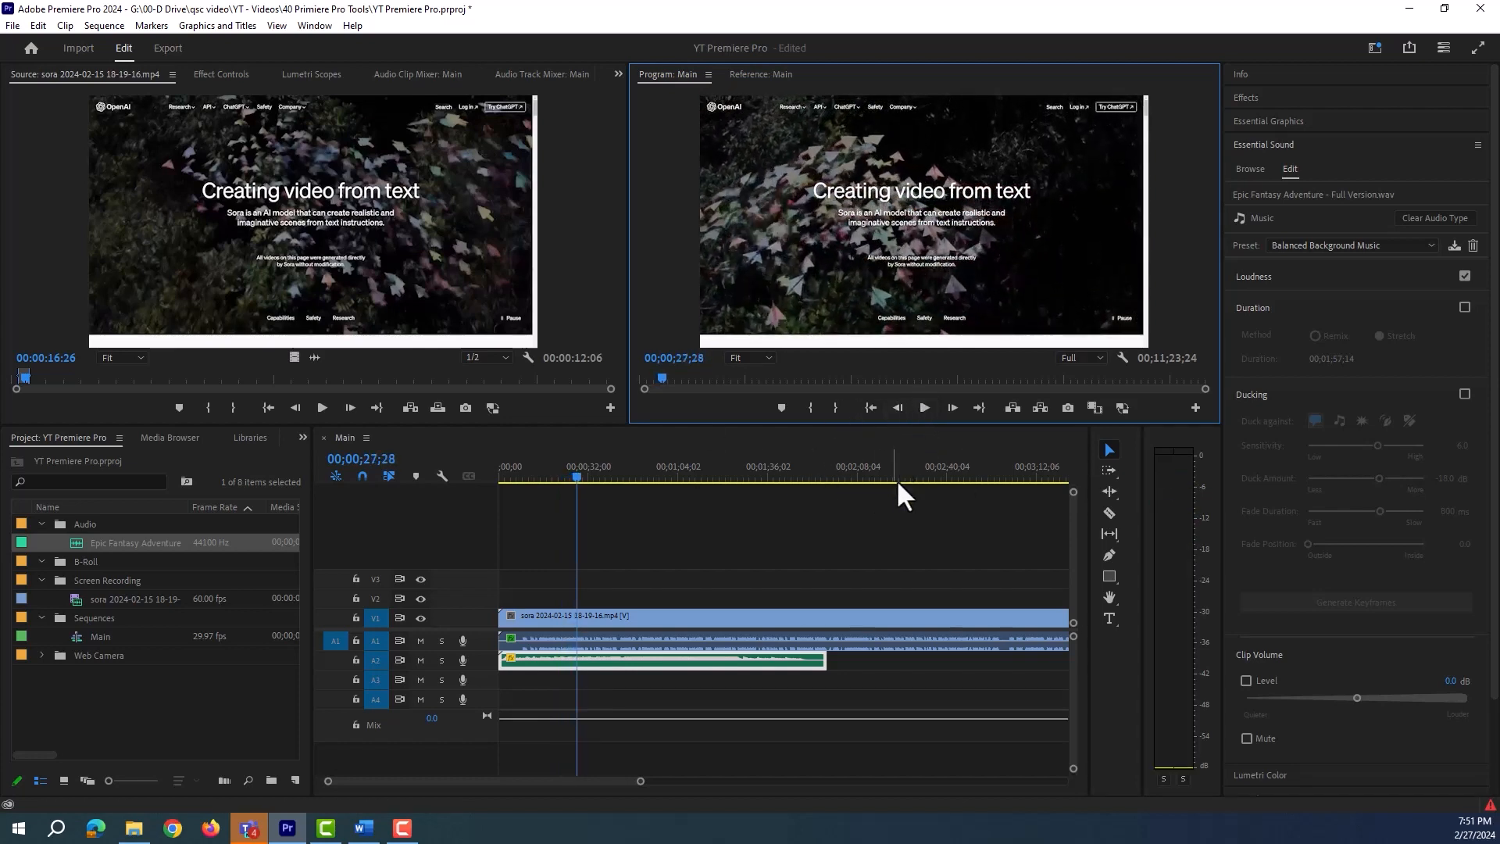
drag(1358, 703, 1353, 701)
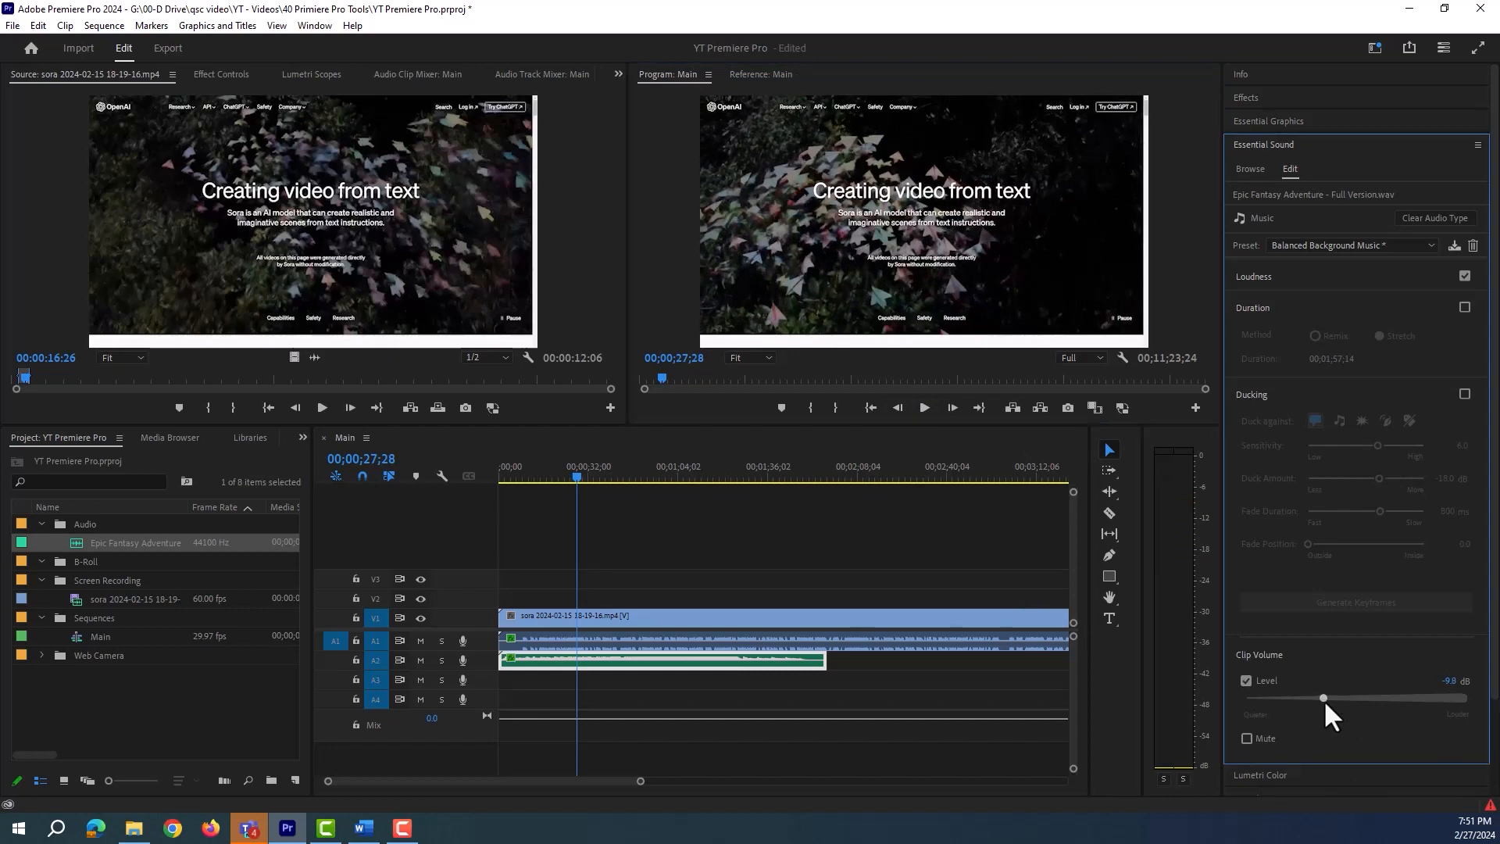
click(925, 406)
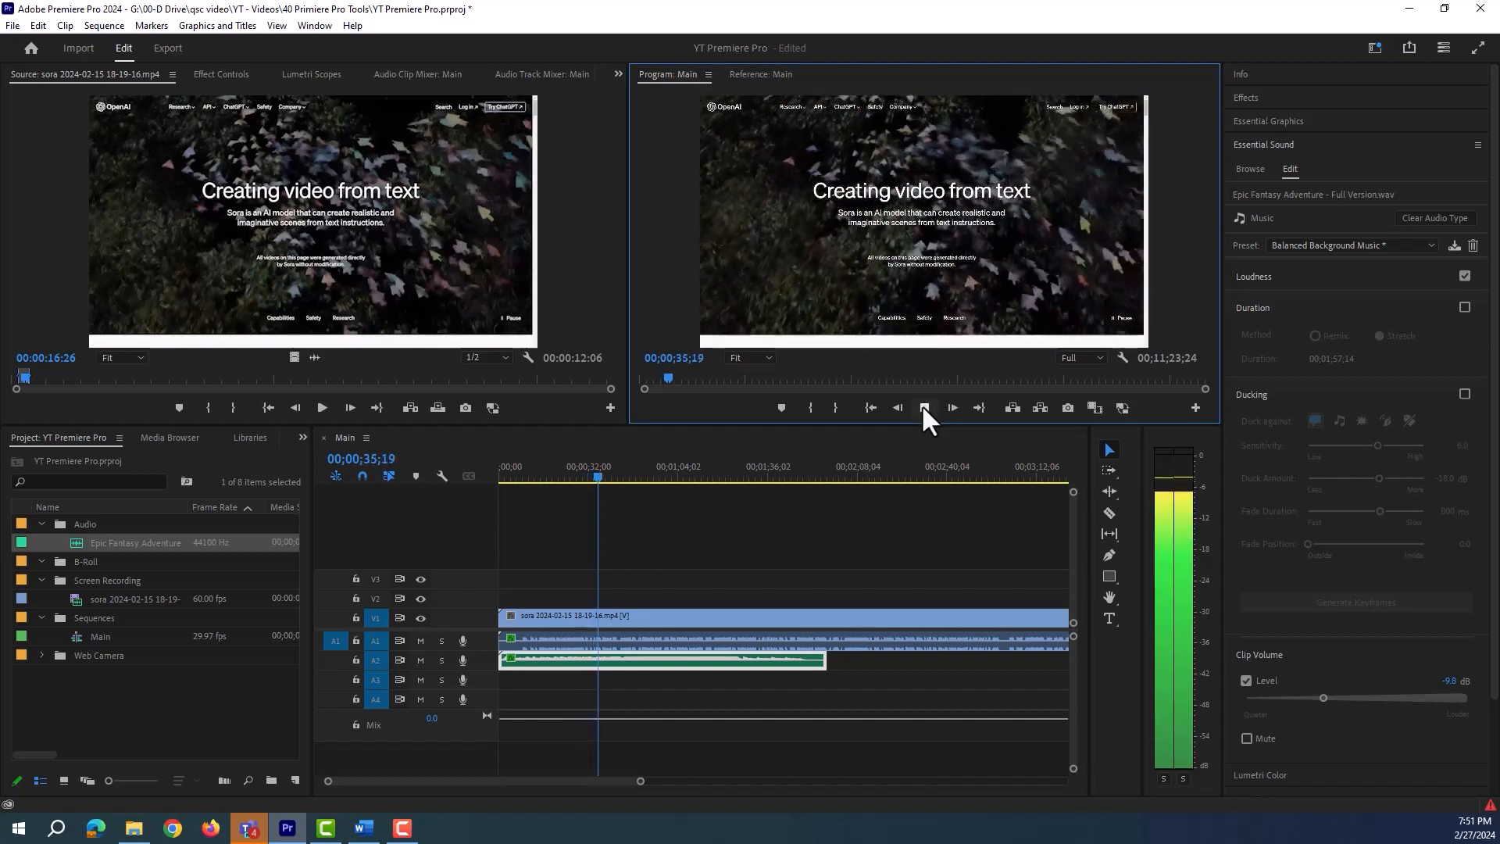
click(924, 407)
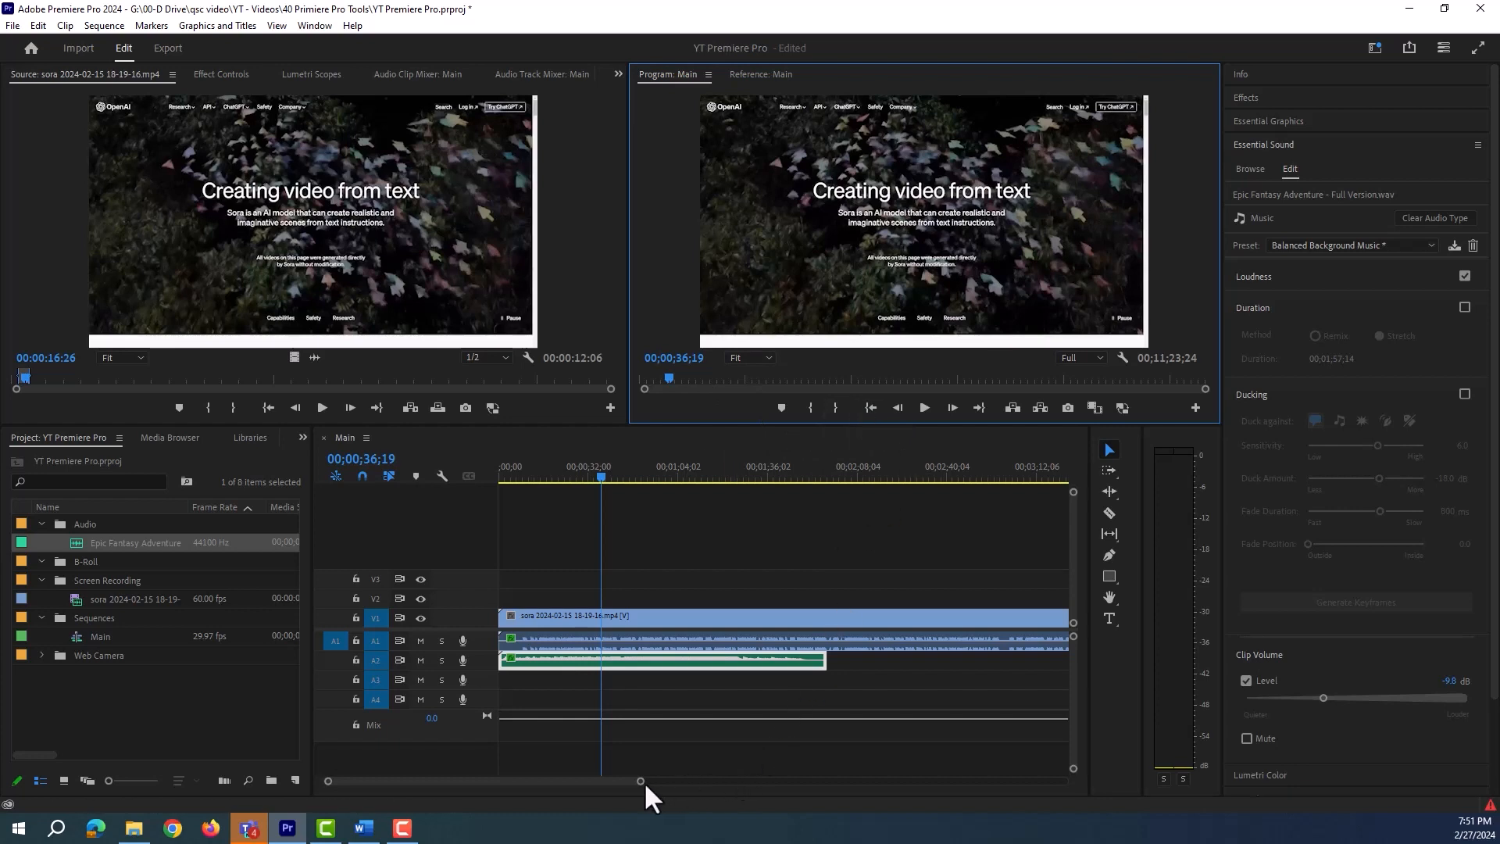
Extend the music clip on track A2 to the end of the sora clip with the Remix Tool.
drag(641, 781, 967, 780)
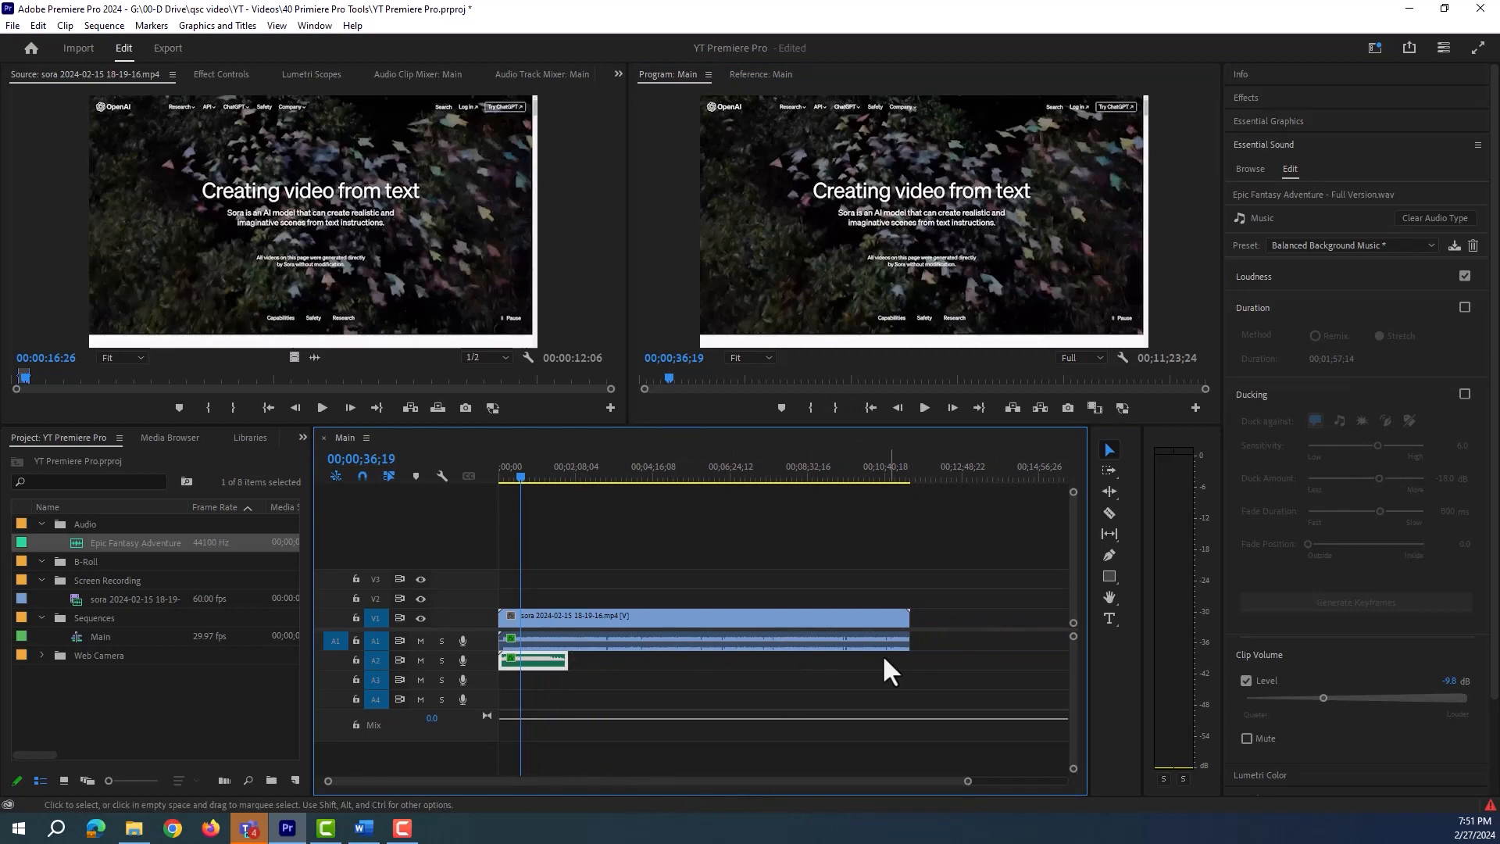
click(716, 640)
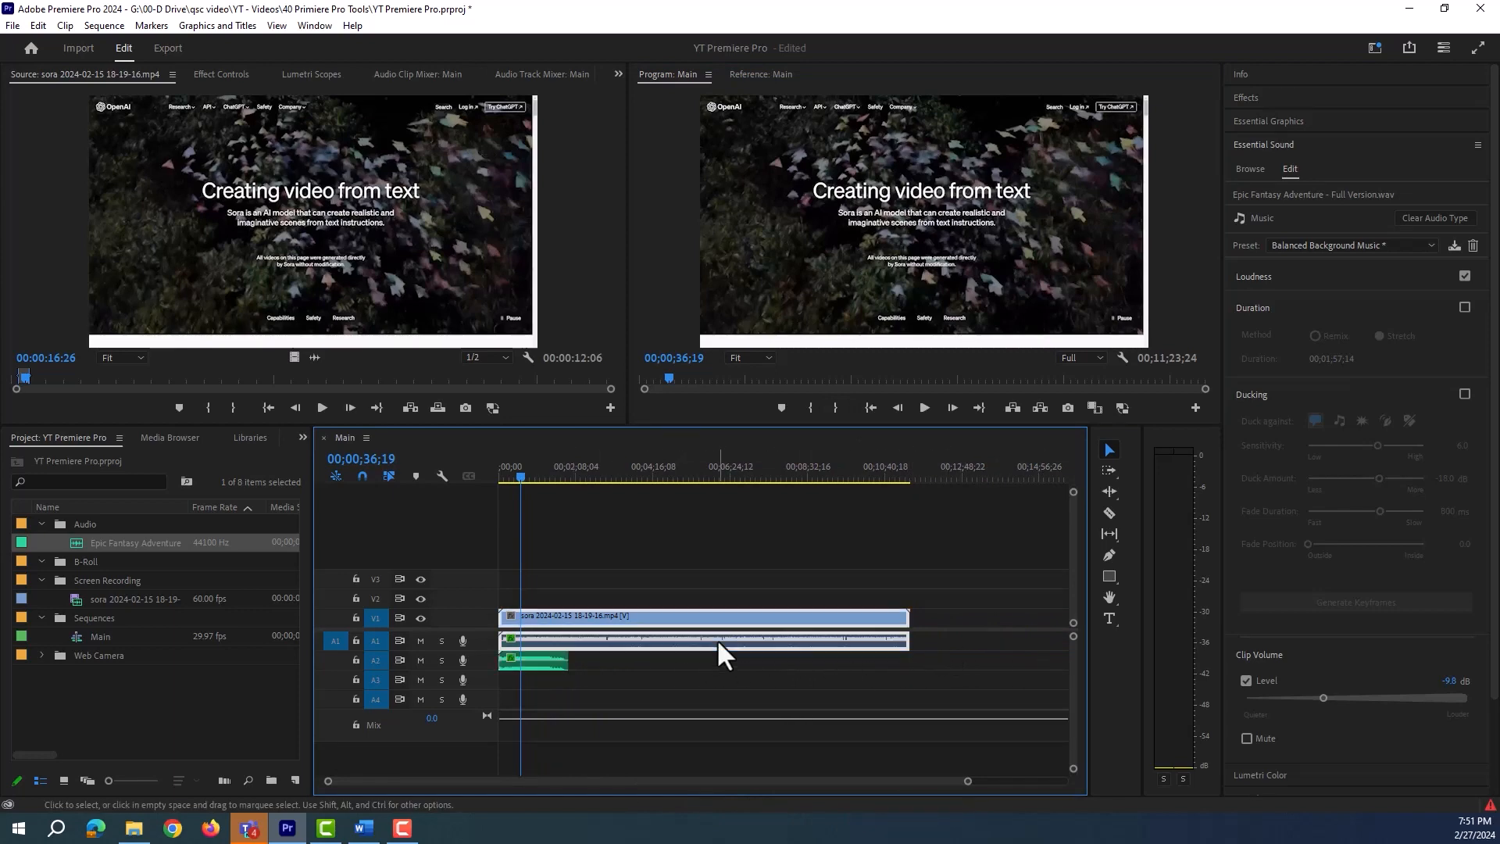
click(549, 661)
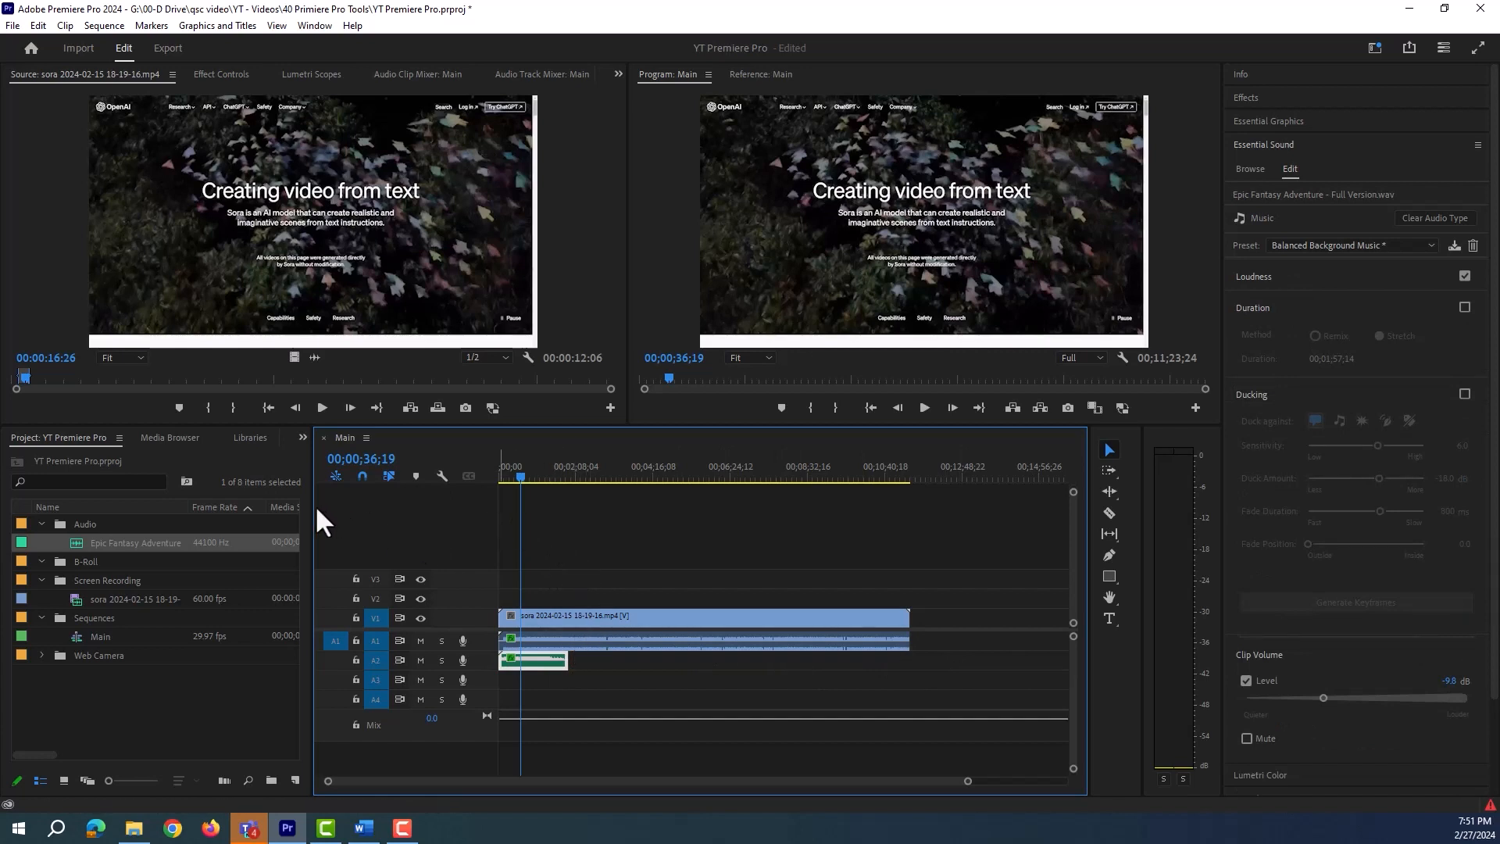
drag(311, 504, 367, 511)
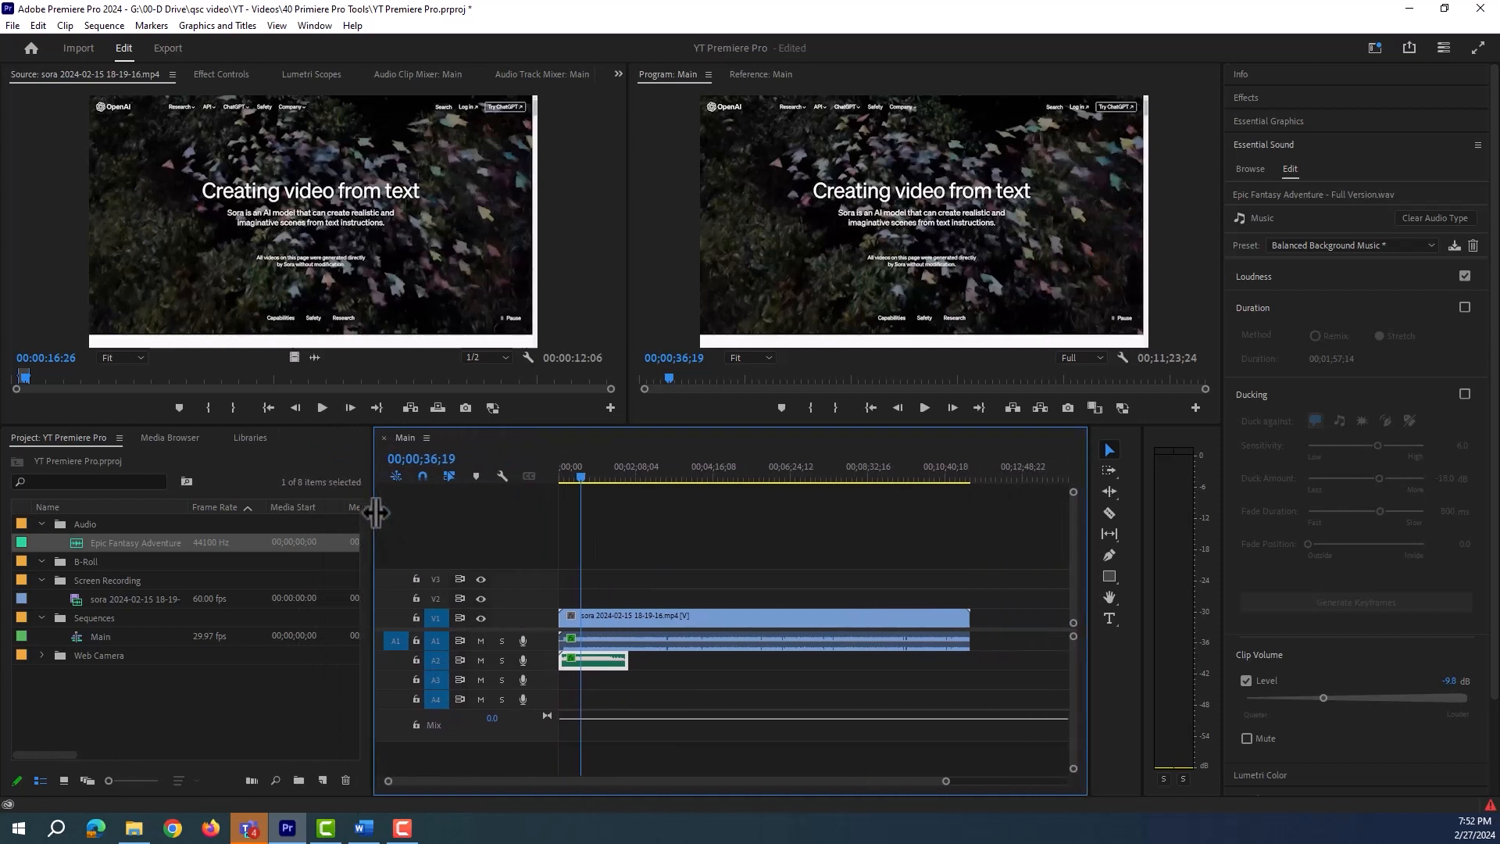
click(1109, 492)
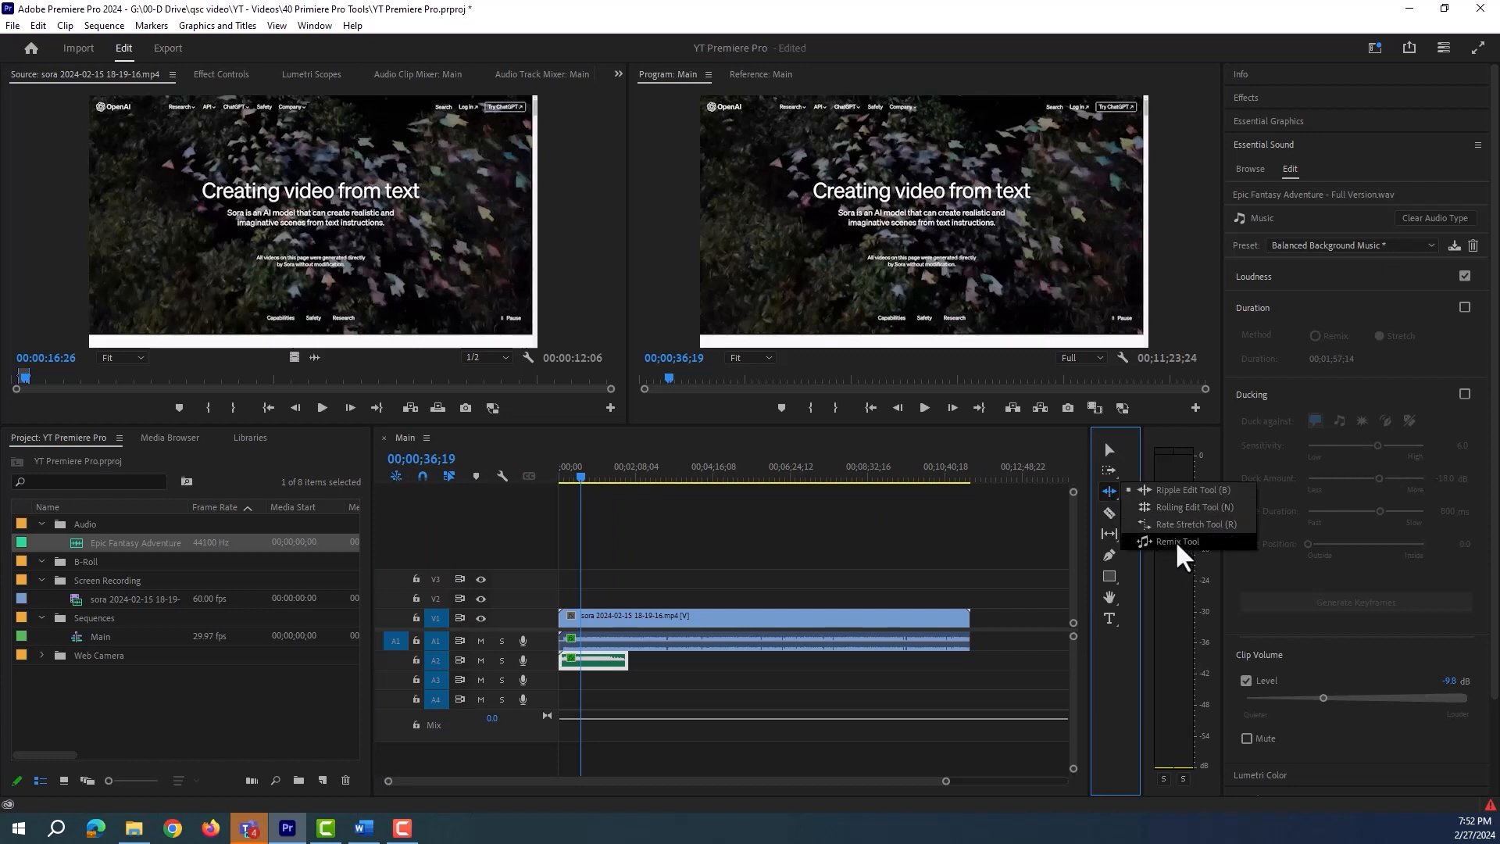
click(1177, 544)
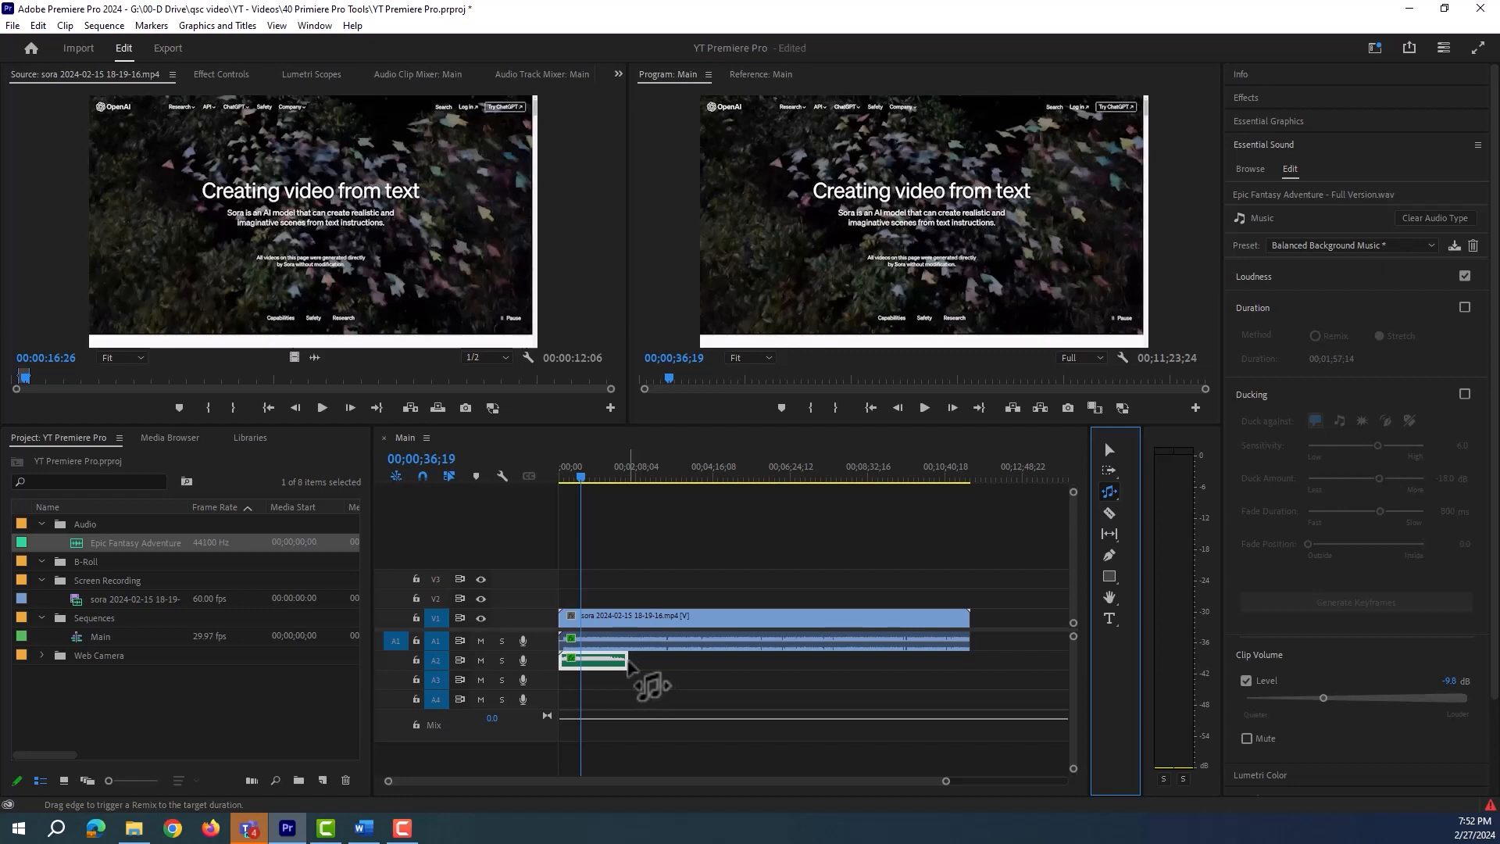
drag(628, 661, 971, 668)
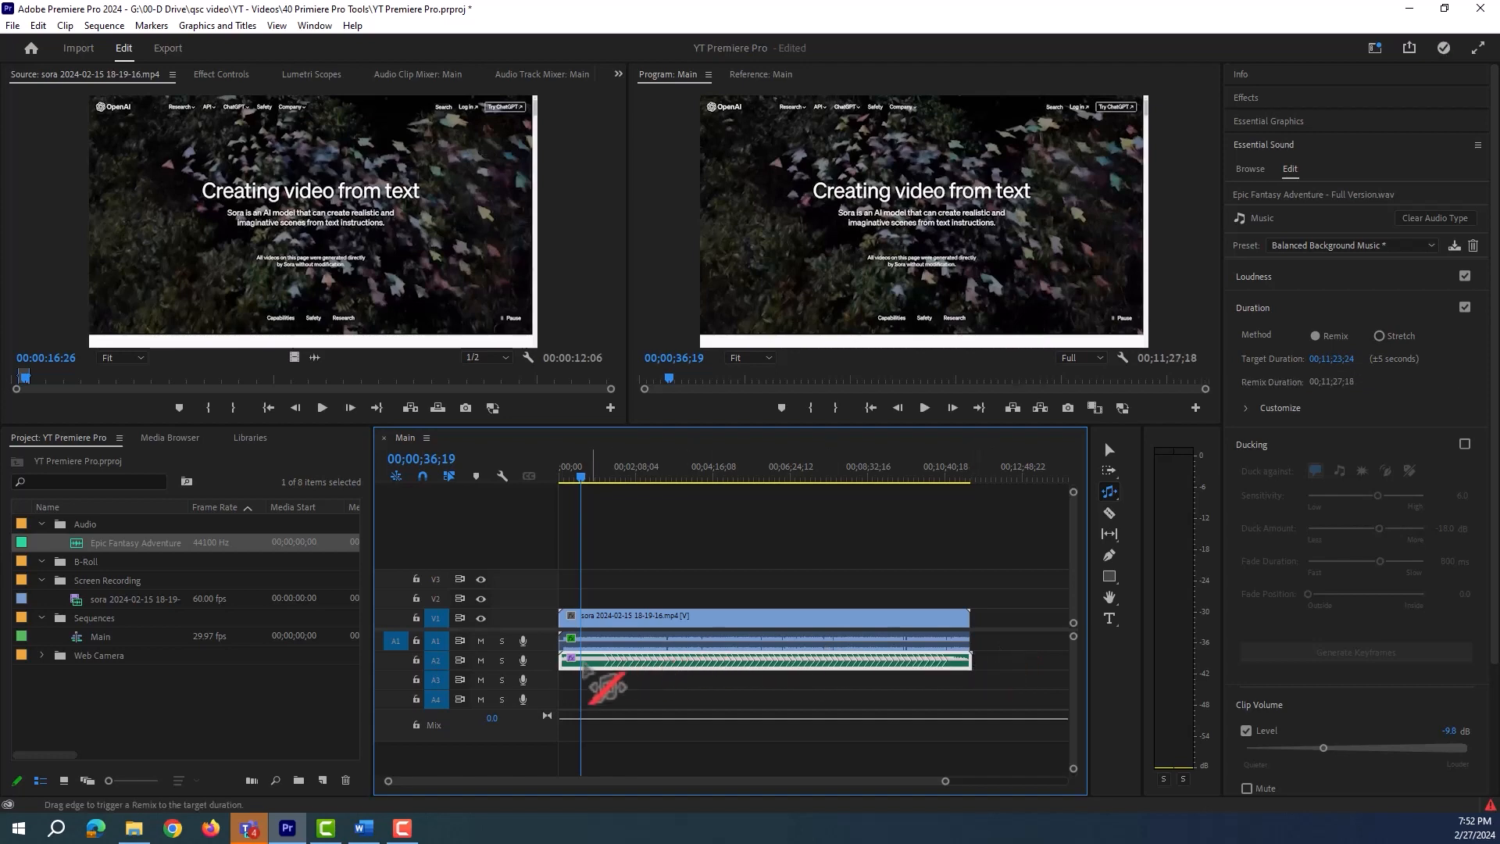
Play the mix from about 00;02;25;05 and lower the remixed music clip's level to -15.4 dB.
drag(584, 478, 646, 479)
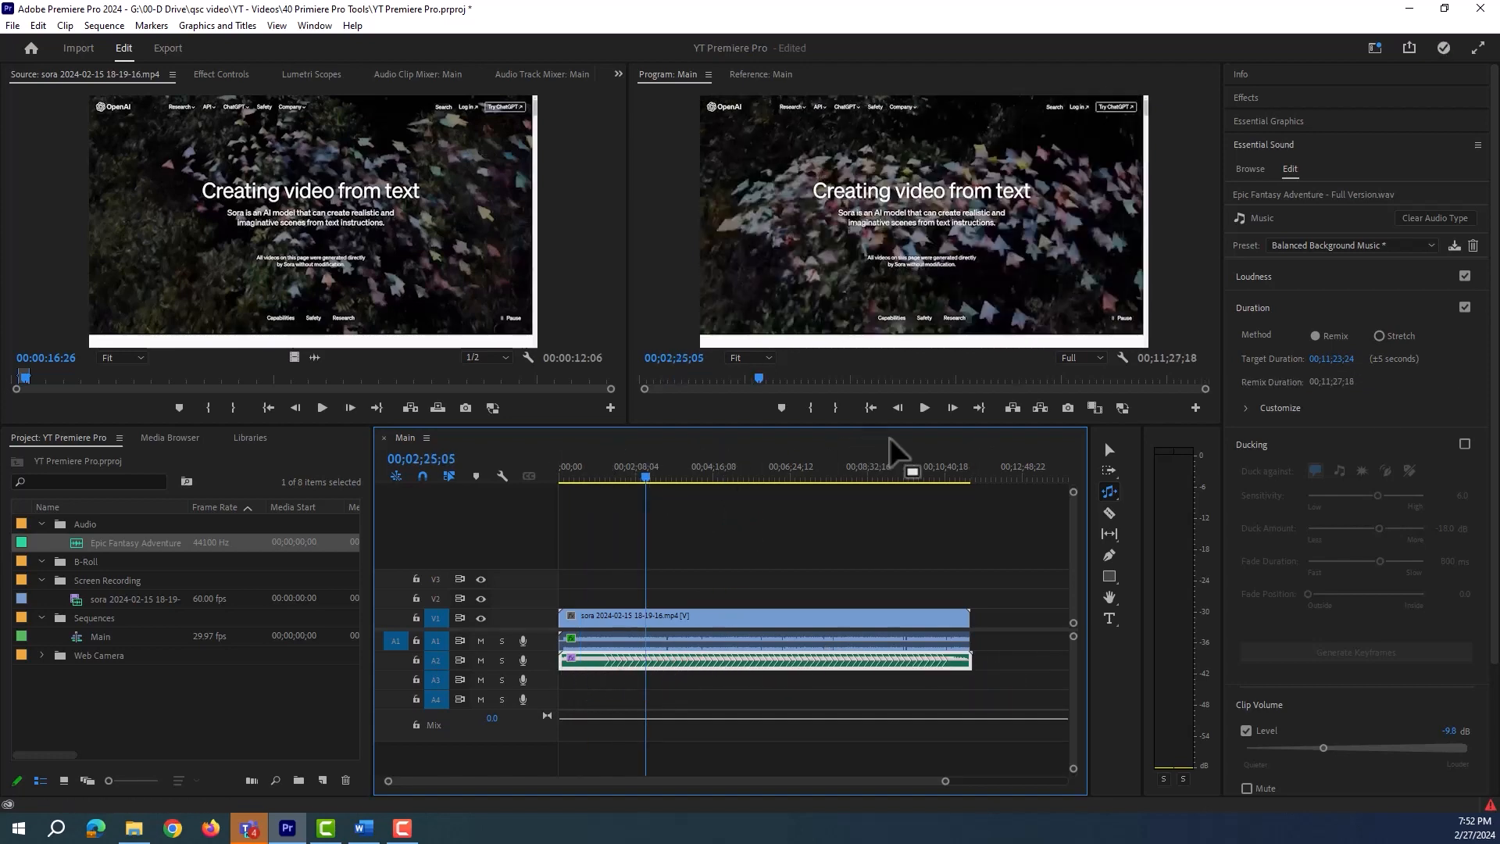
click(924, 407)
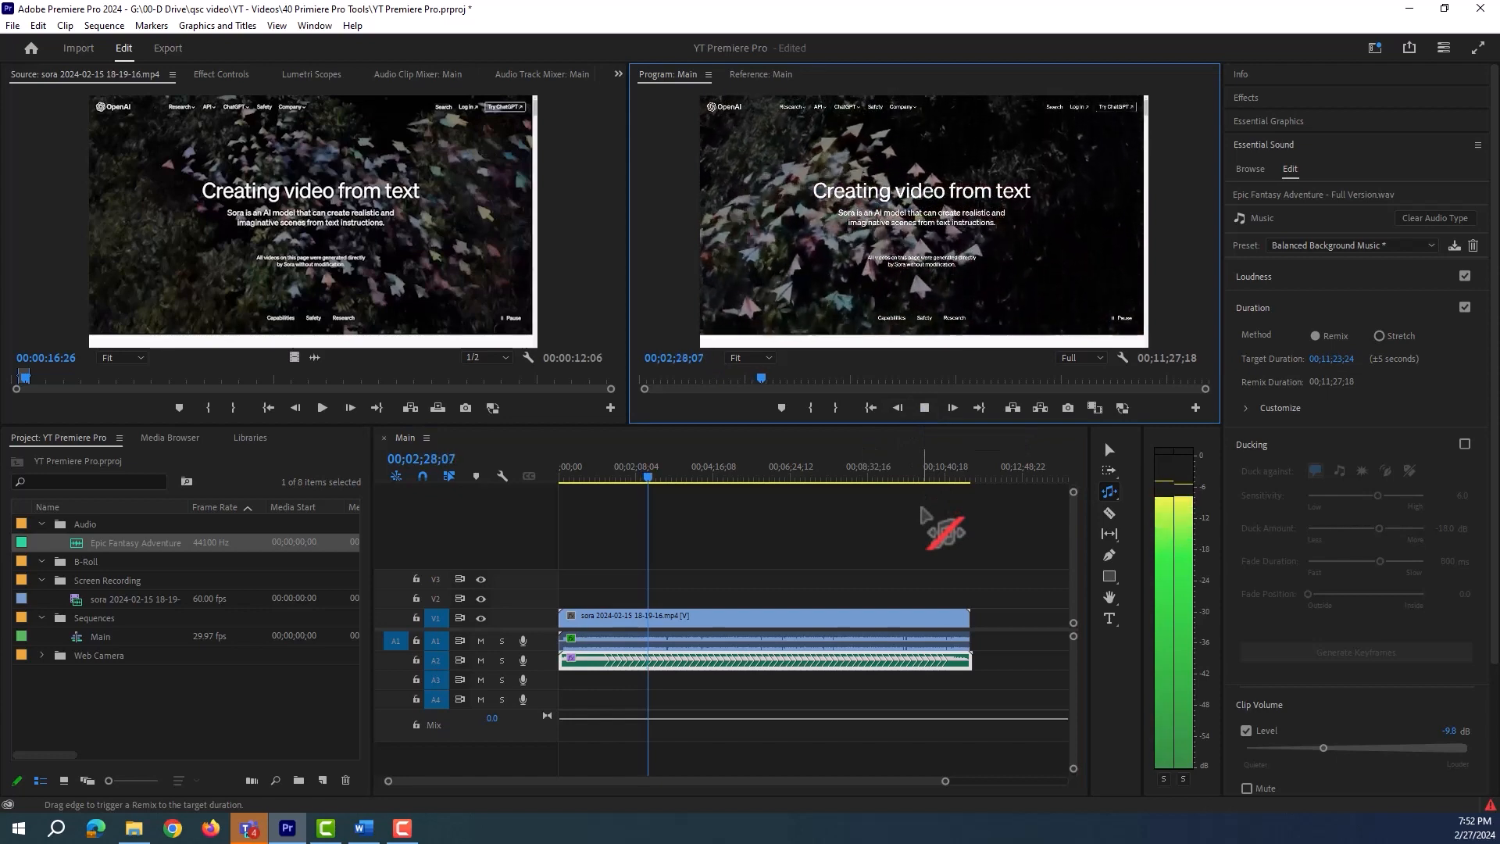
click(1326, 751)
drag(1325, 751, 1309, 751)
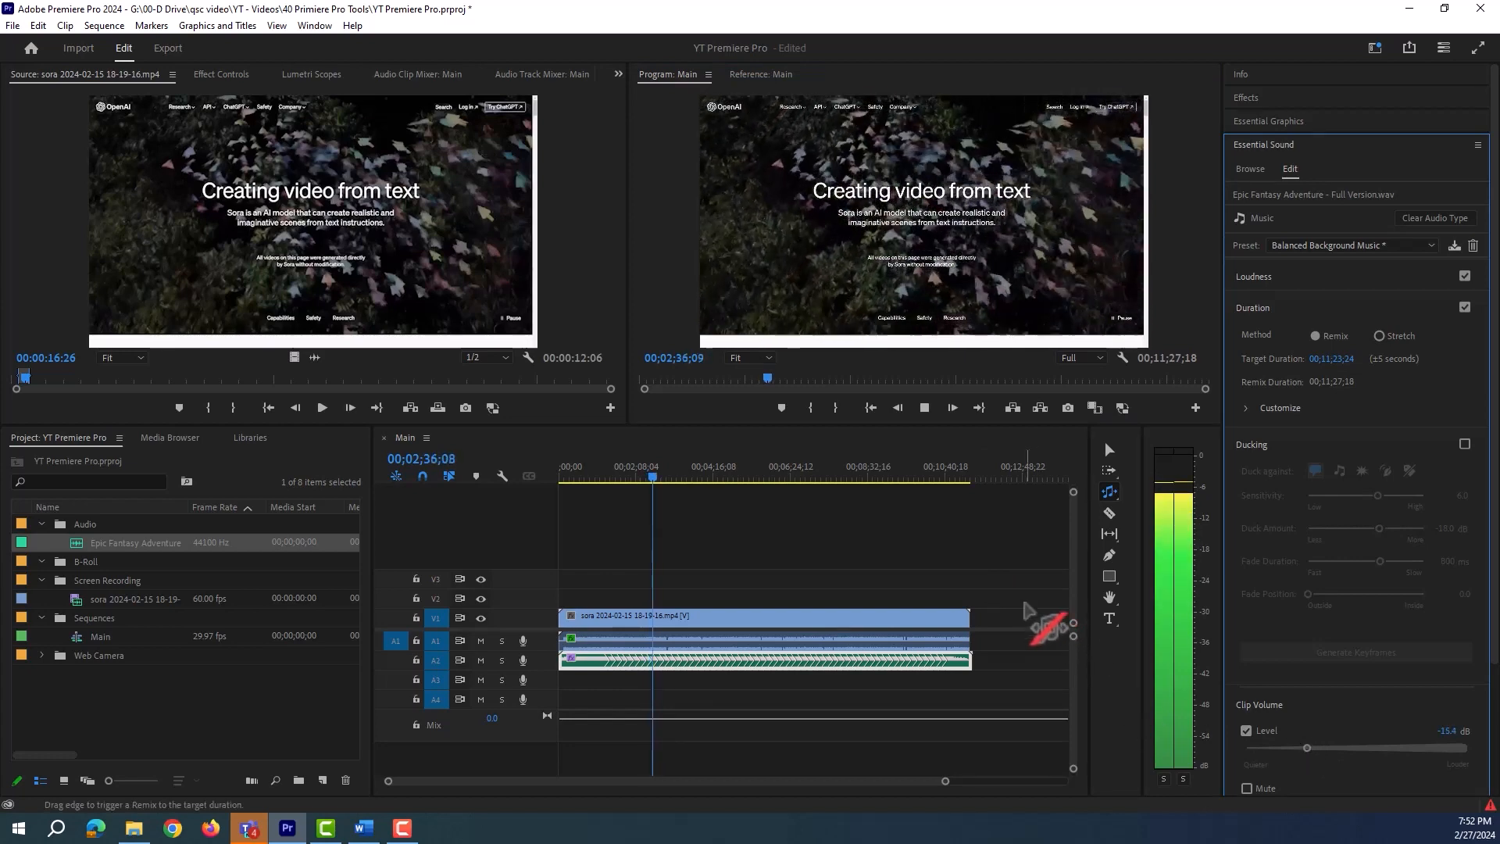
click(926, 409)
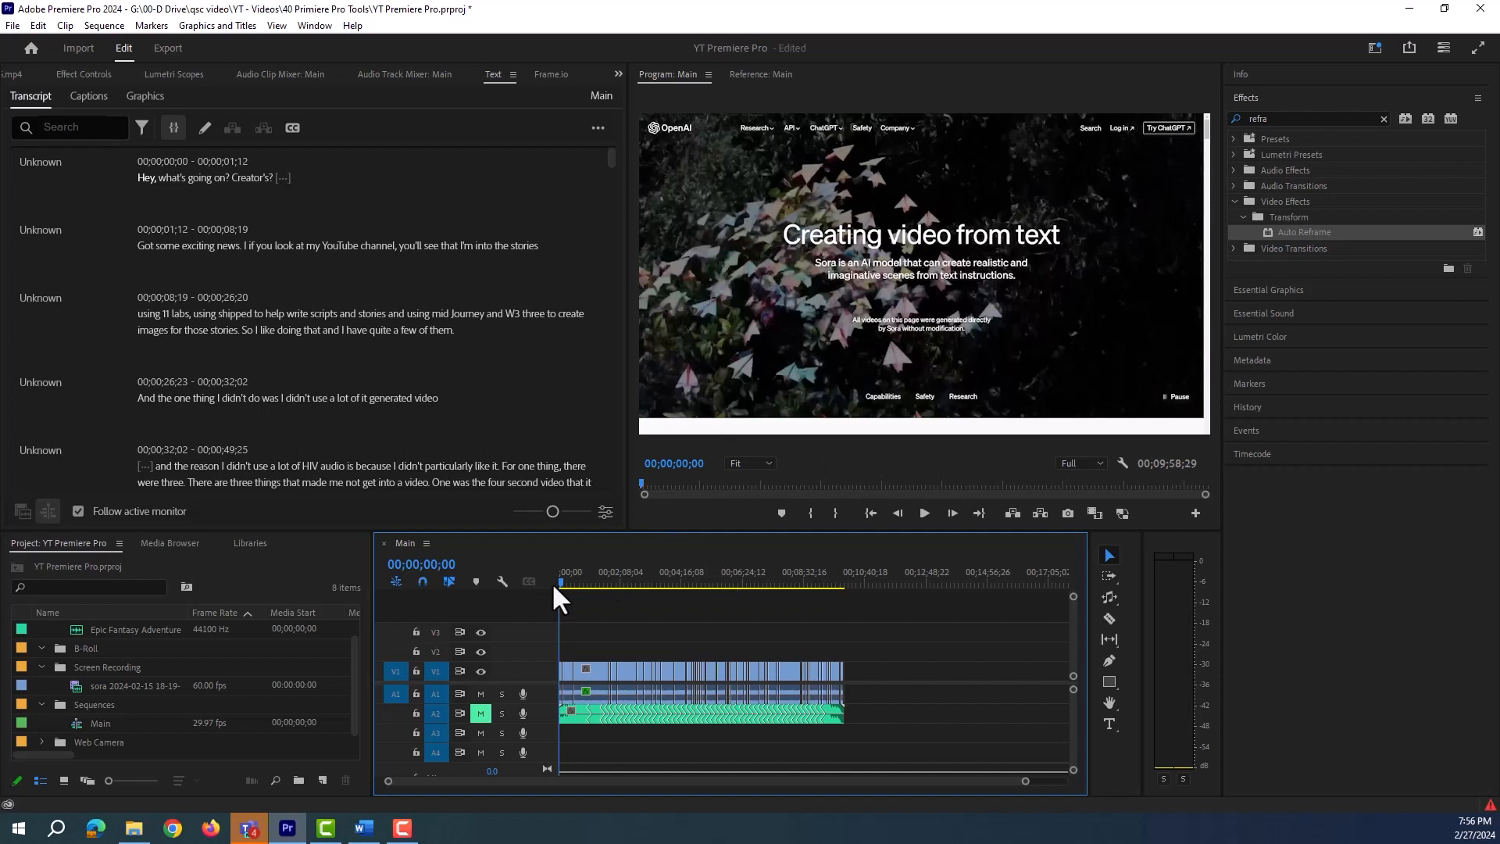
Collapse the Audio and Screen Recording bins in the project.
scroll(165, 631, up, 1)
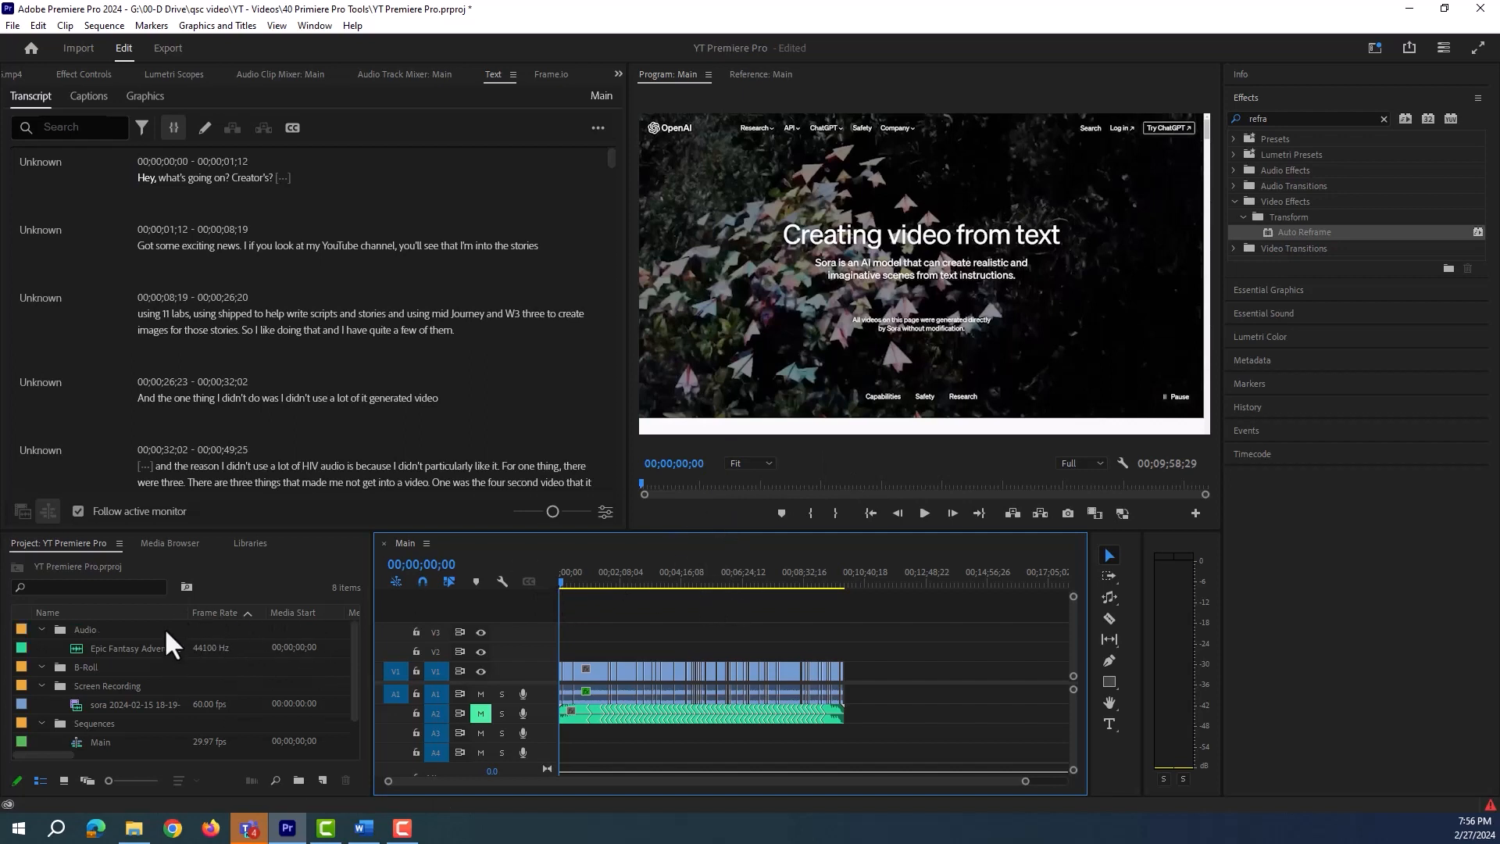
click(42, 629)
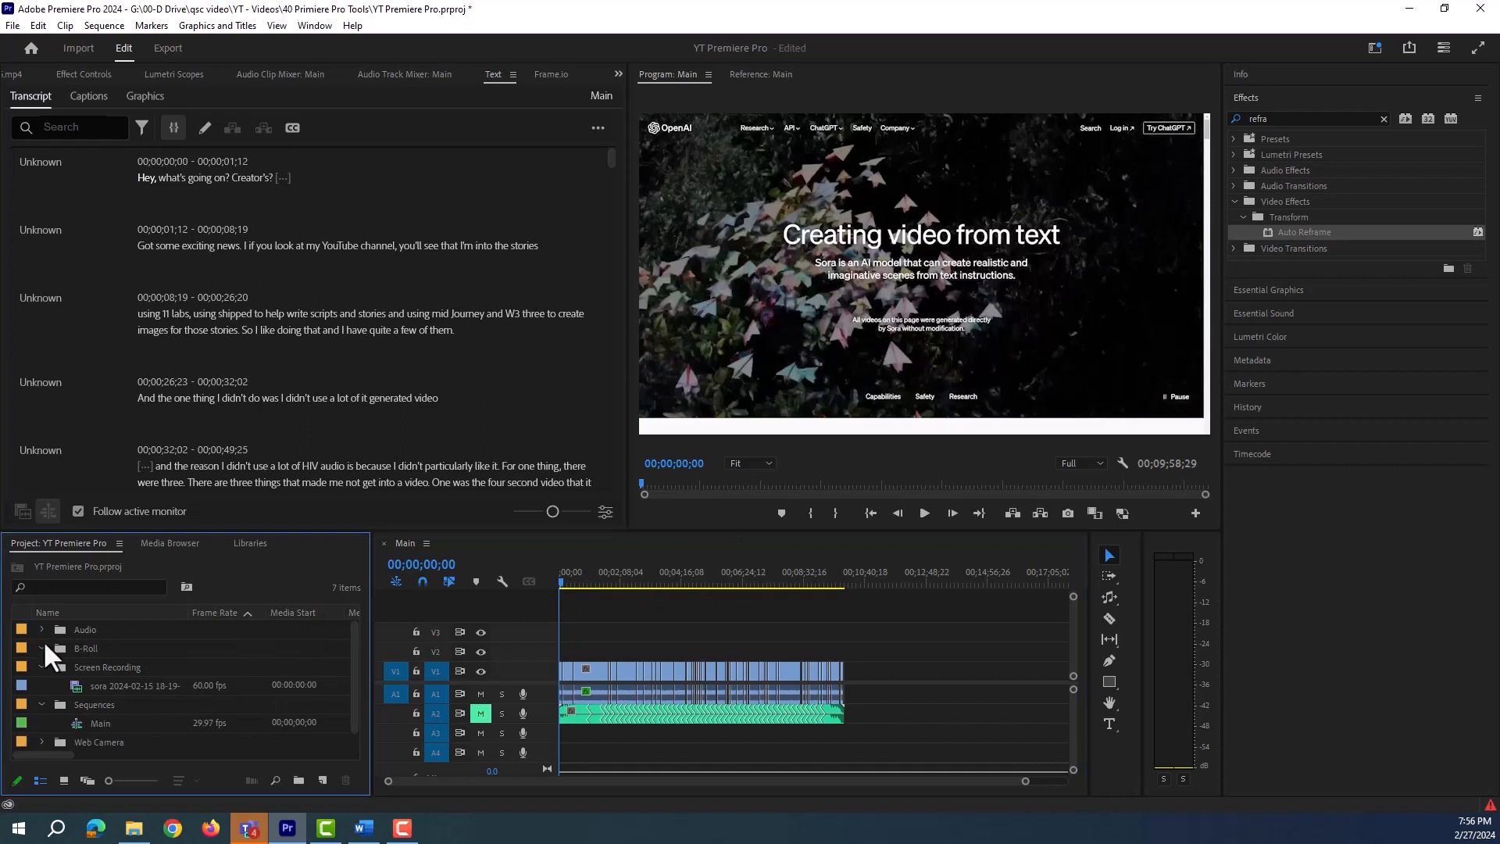
click(42, 666)
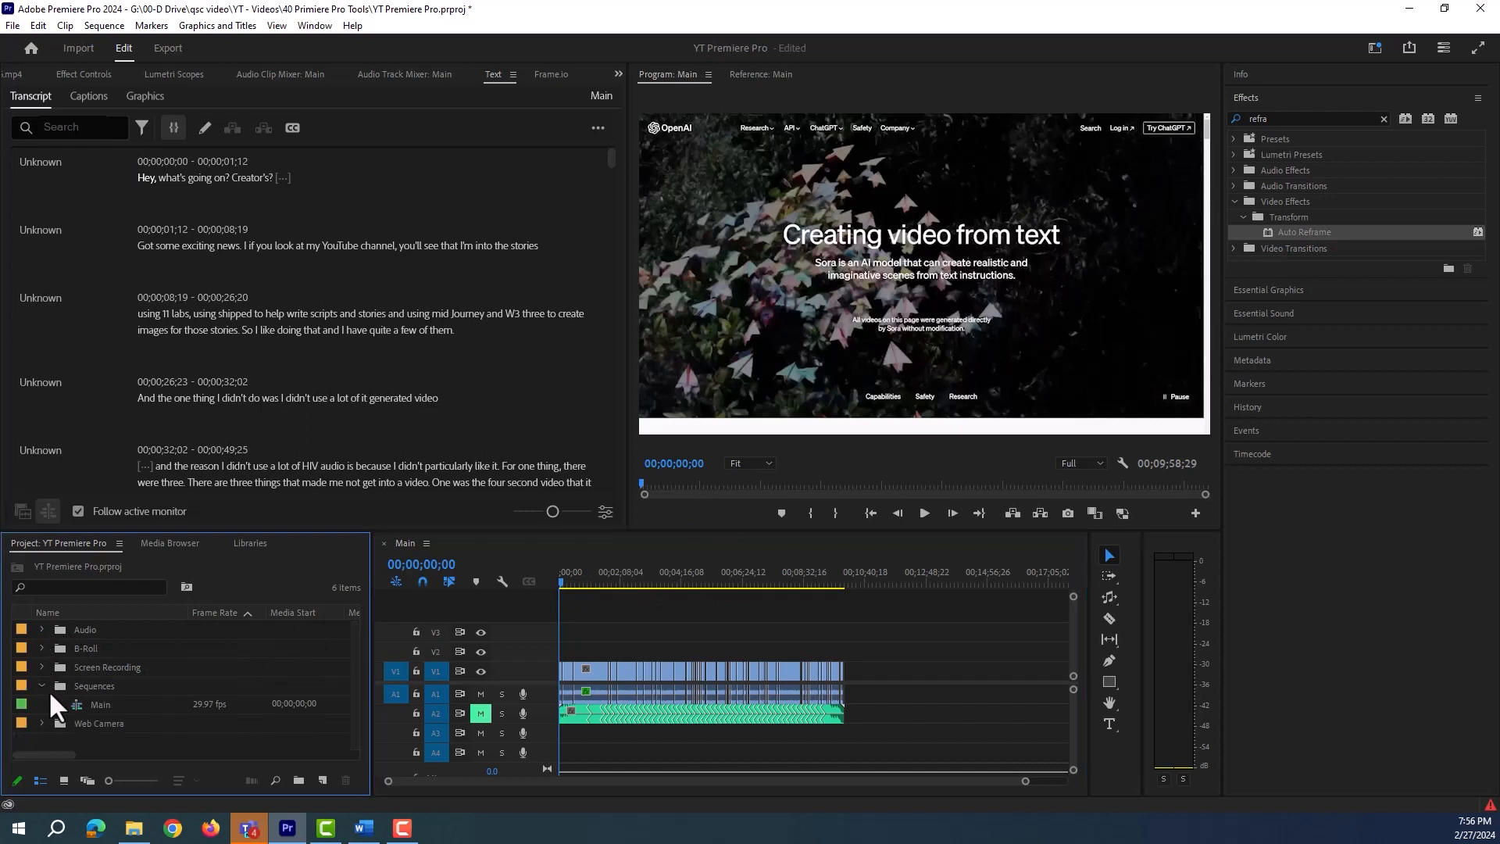
Create an Auto Reframe version of the Main sequence with the Vertical 9:16 target aspect ratio, Default motion tracking and no clip nesting.
click(73, 705)
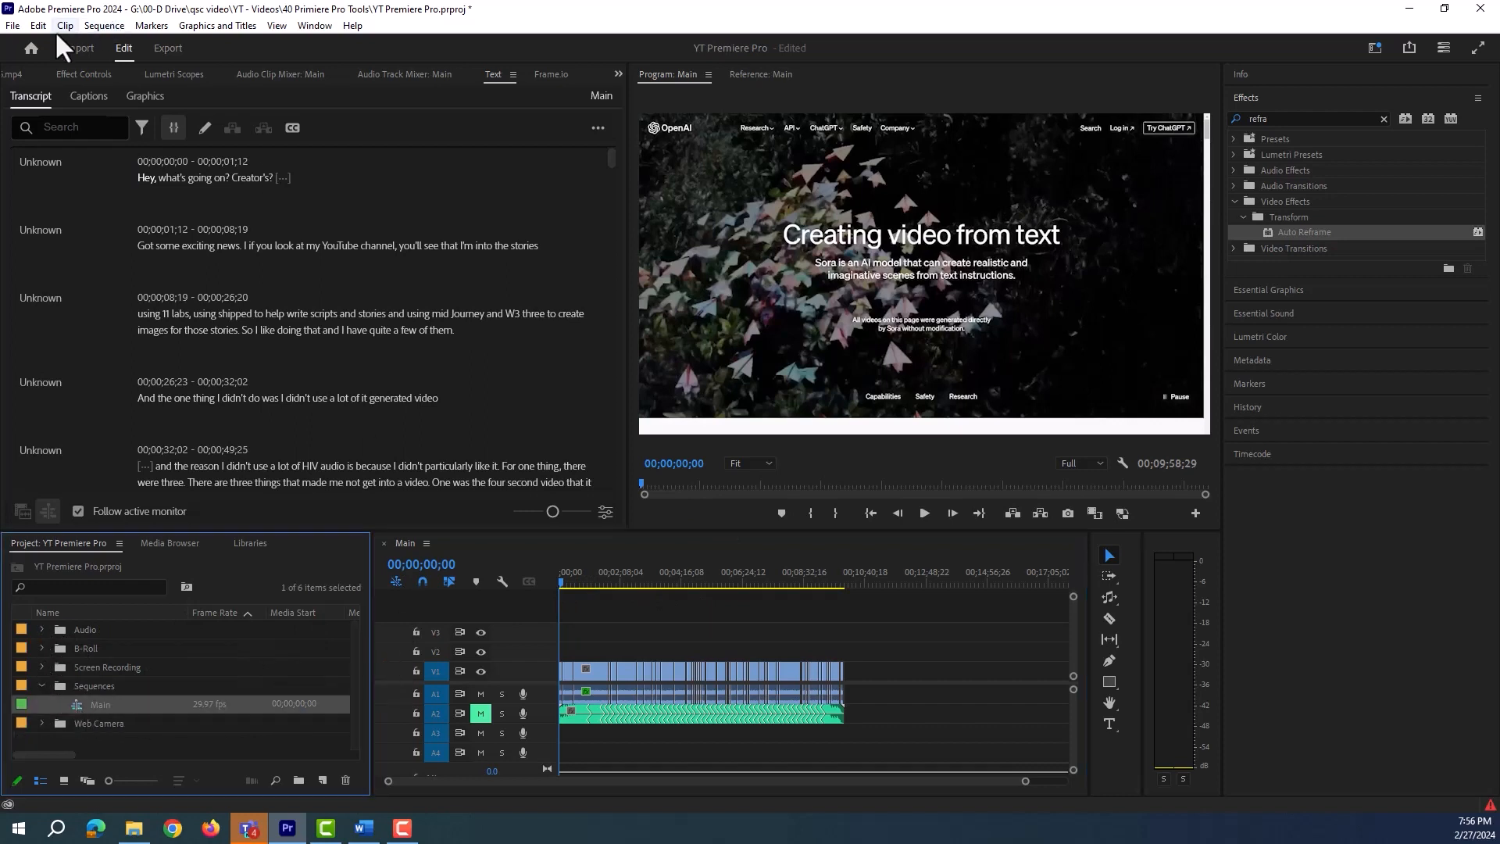
click(92, 25)
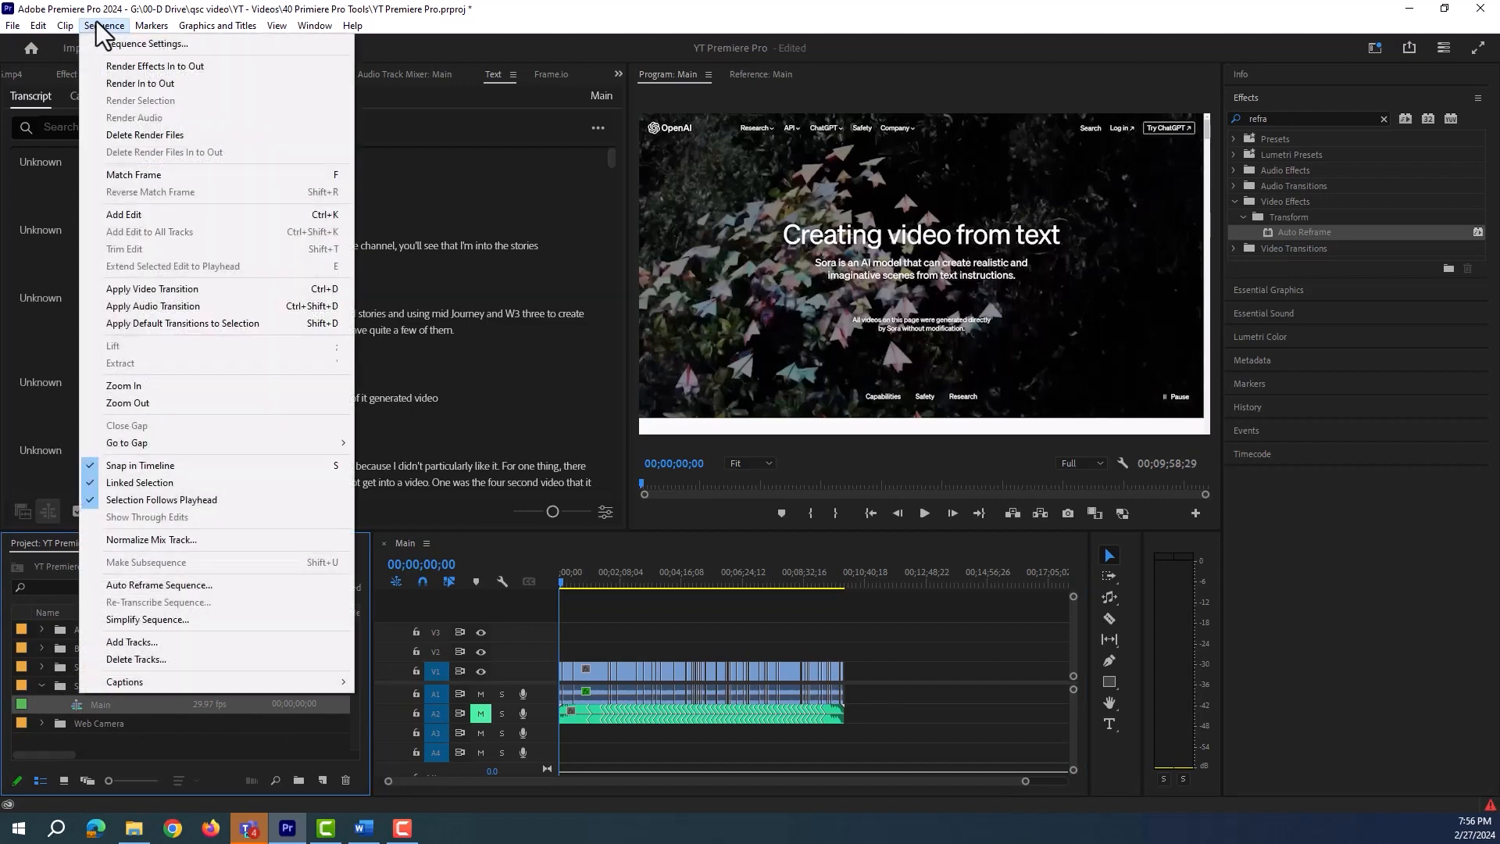
click(158, 585)
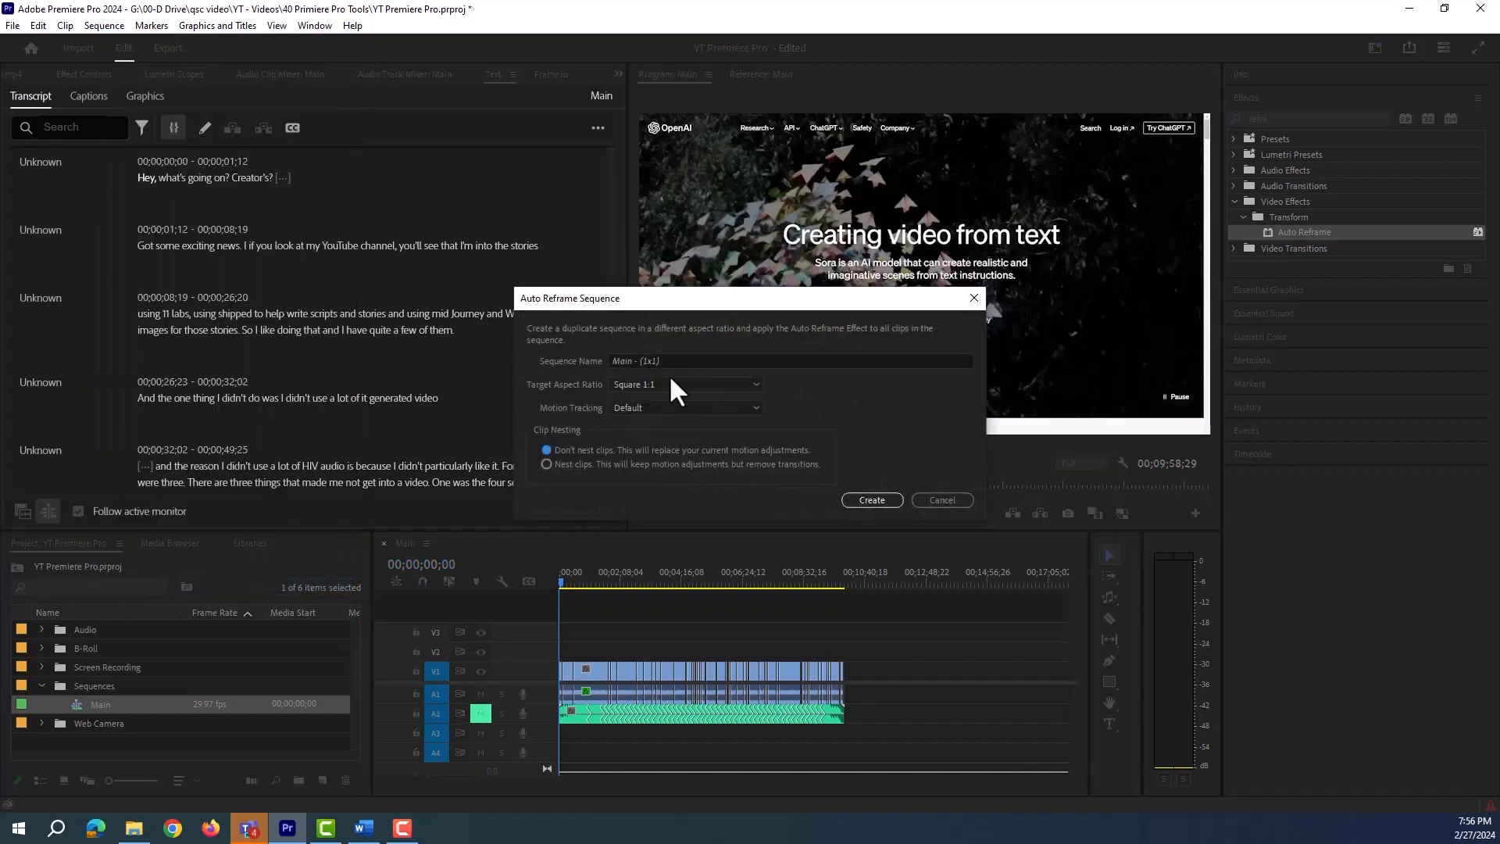
click(703, 386)
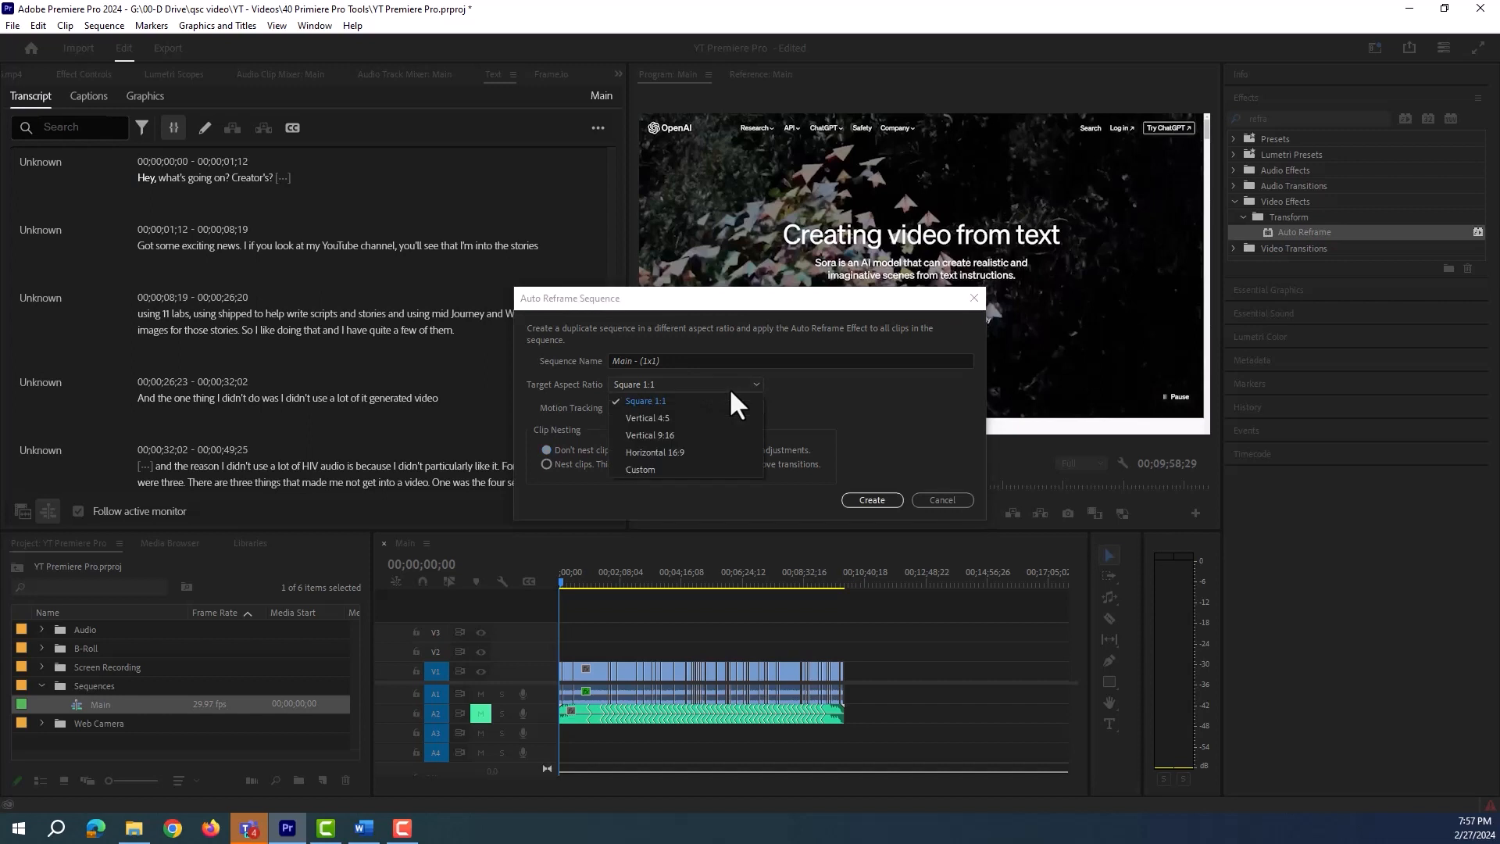
click(663, 434)
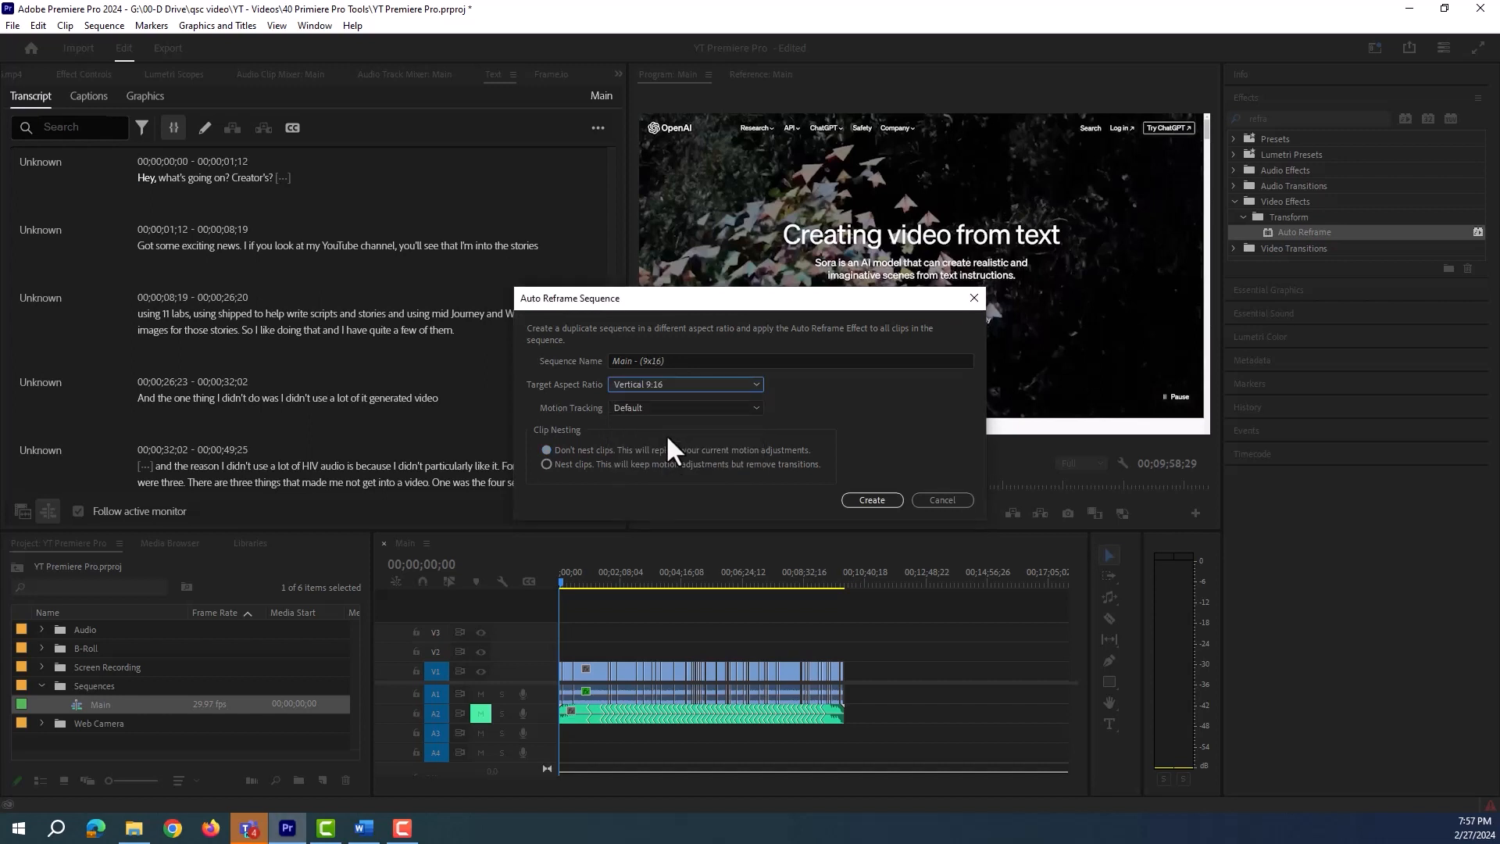
click(662, 407)
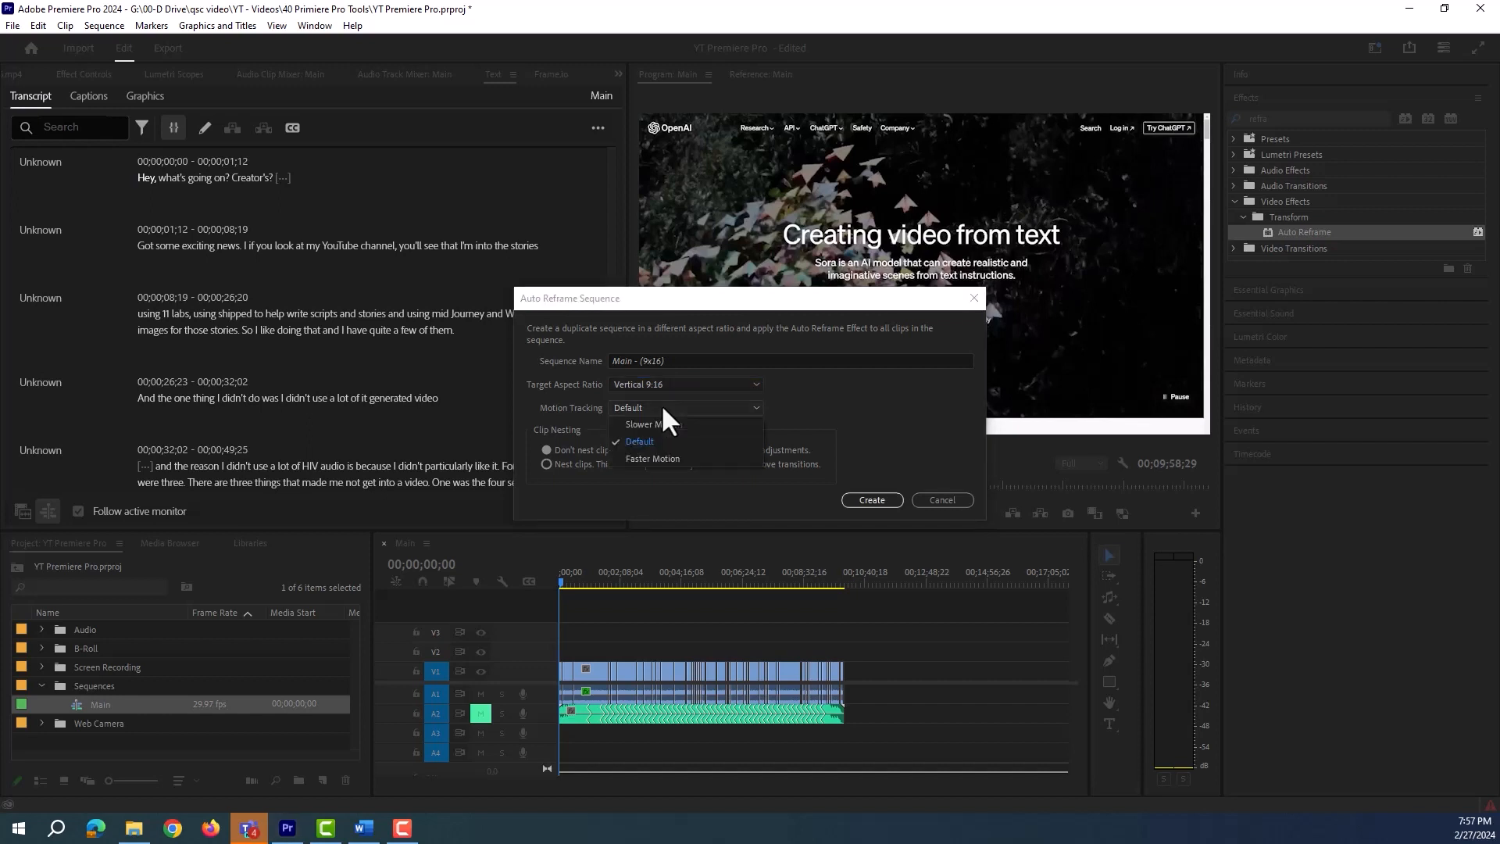
click(662, 408)
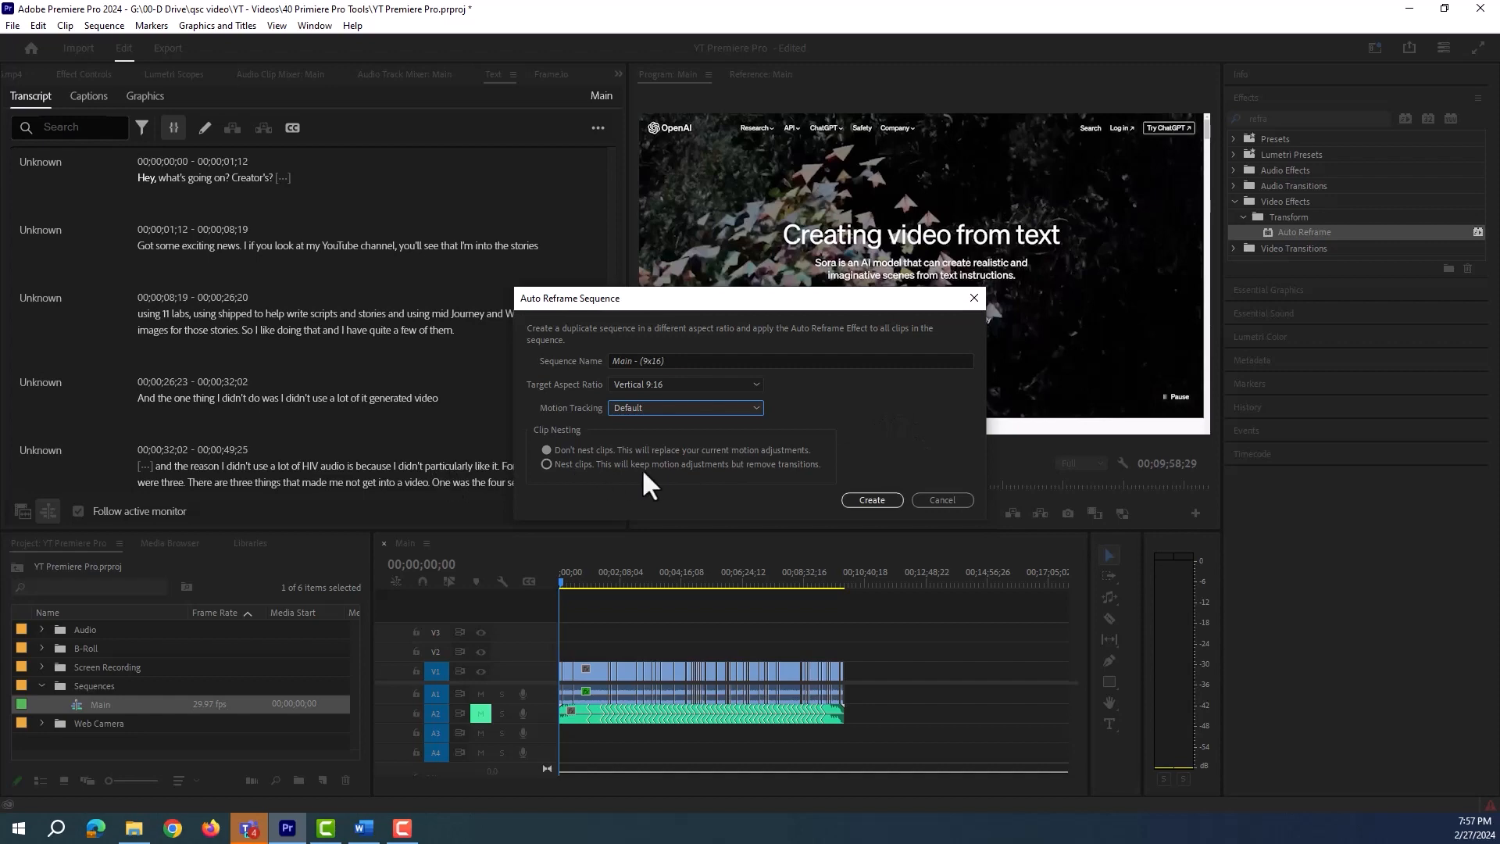
click(872, 500)
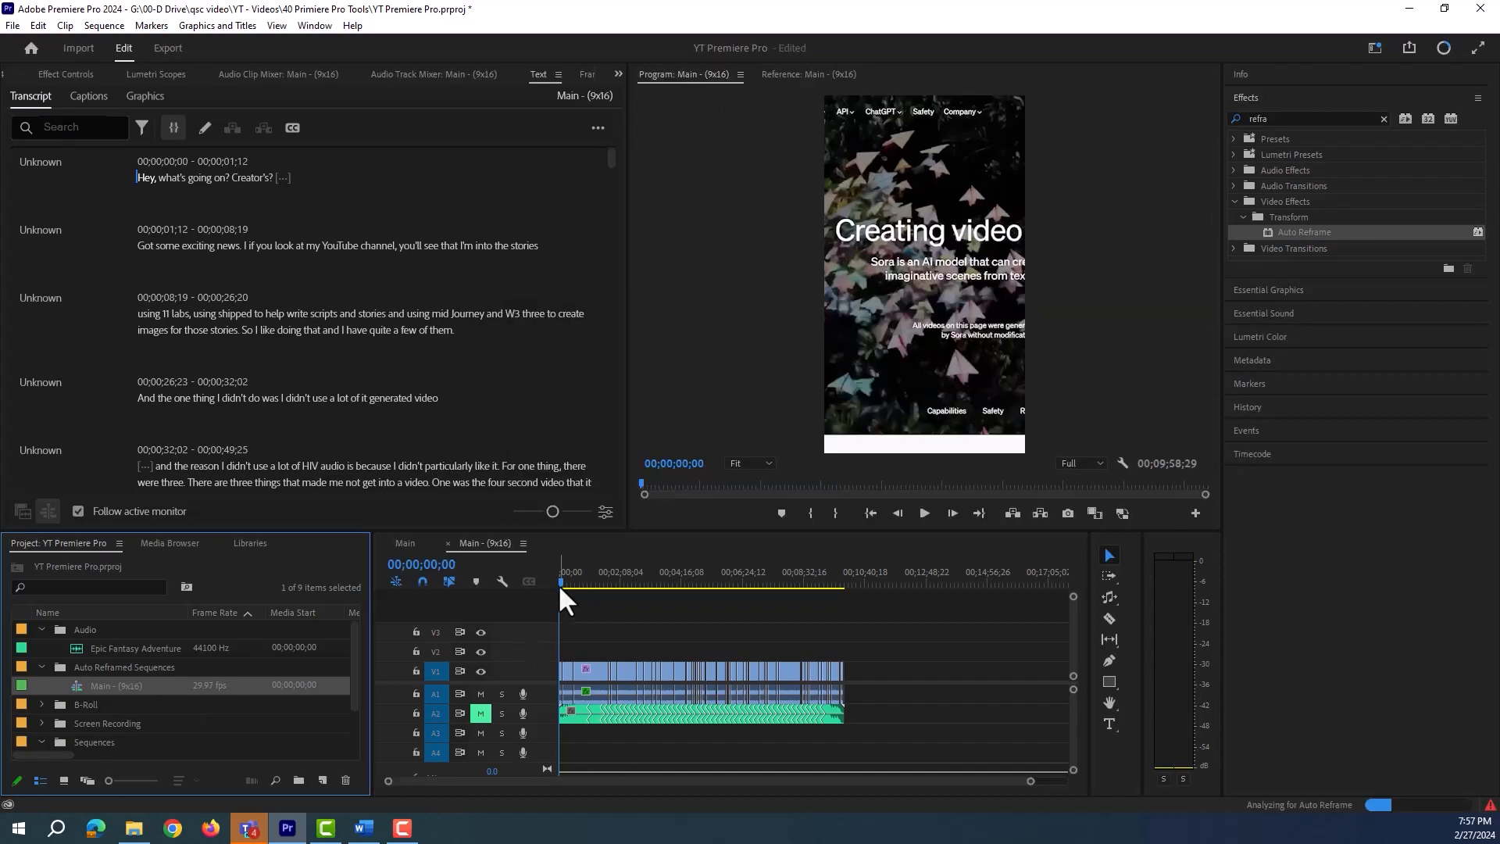
click(560, 579)
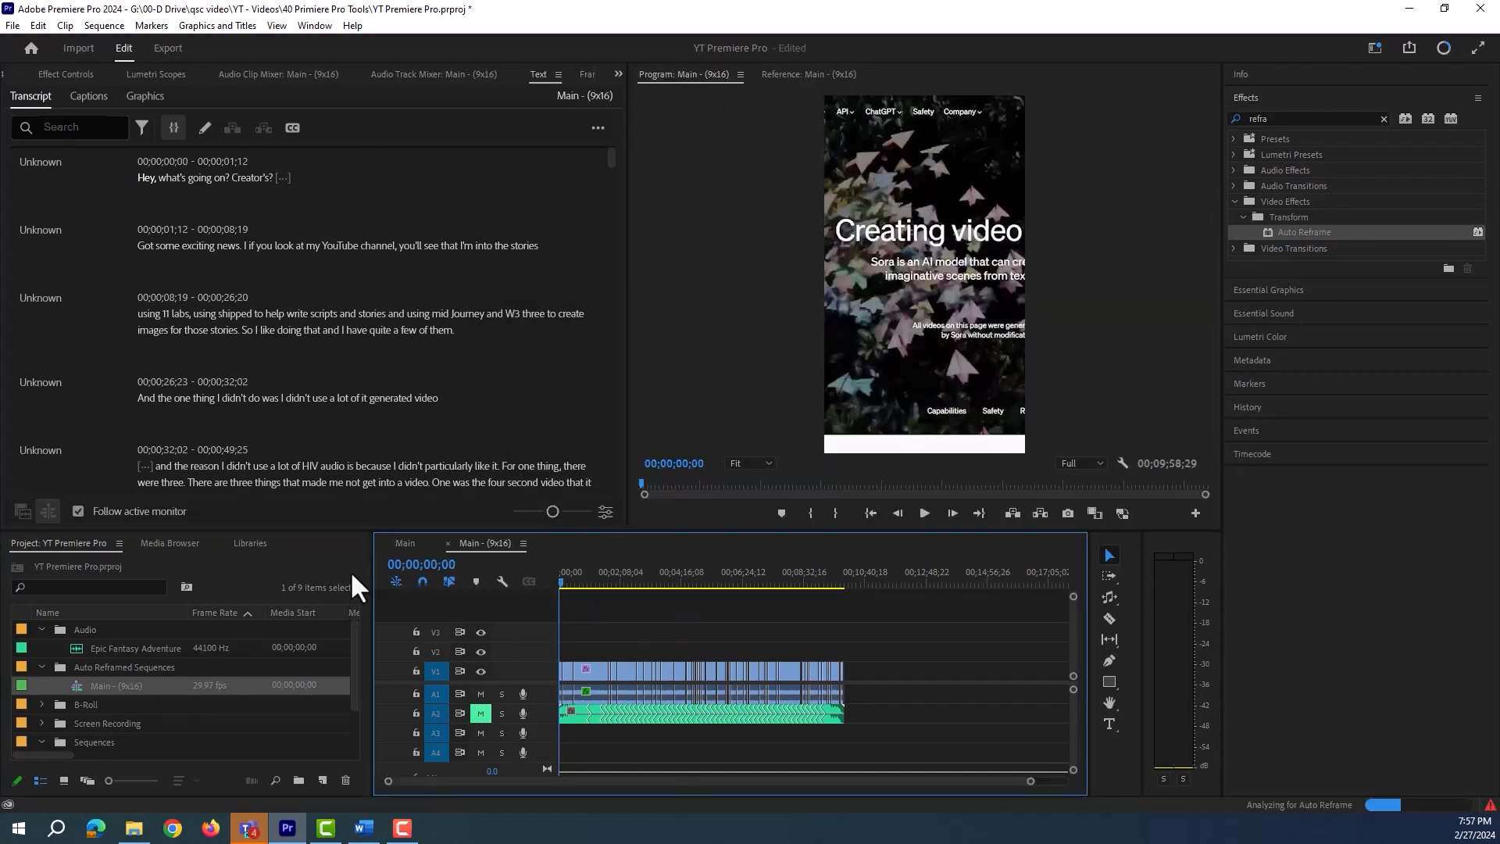